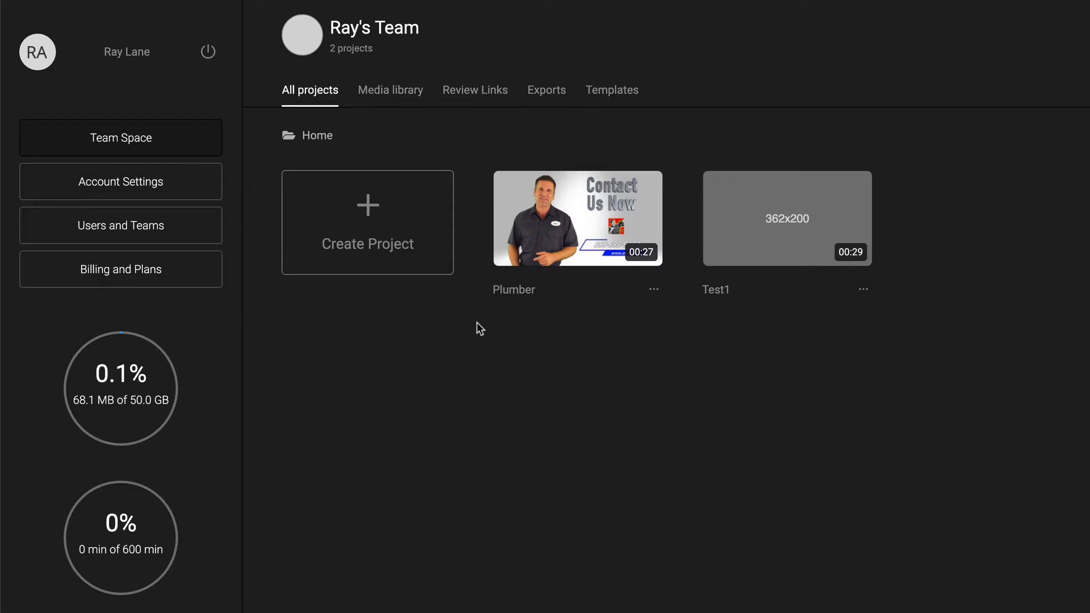
Create a new project named "Test" in the Widescreen format
left_click(370, 209)
left_click(522, 243)
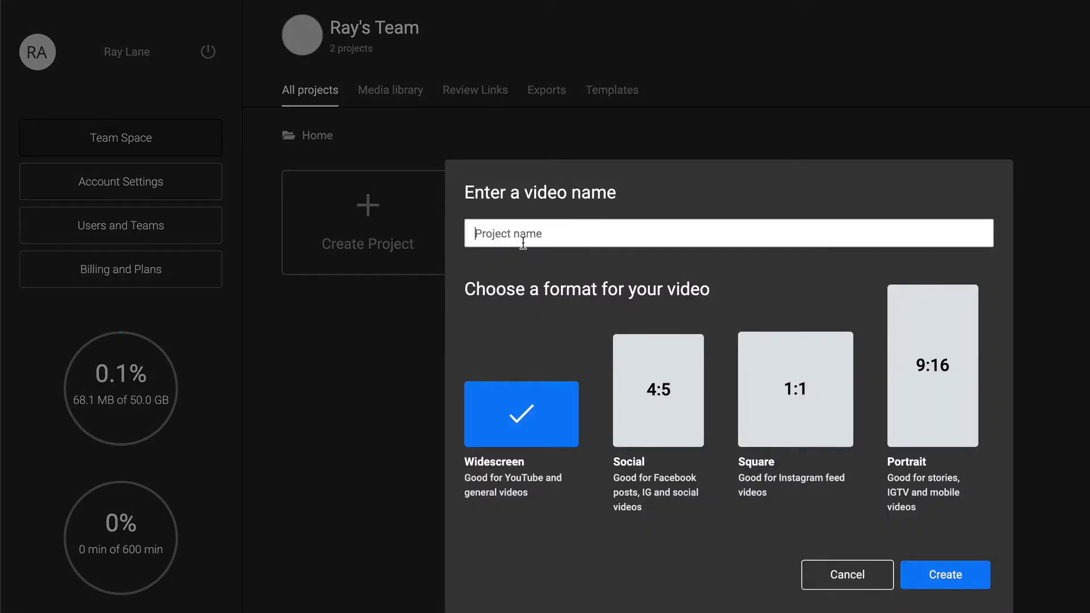
type("Test")
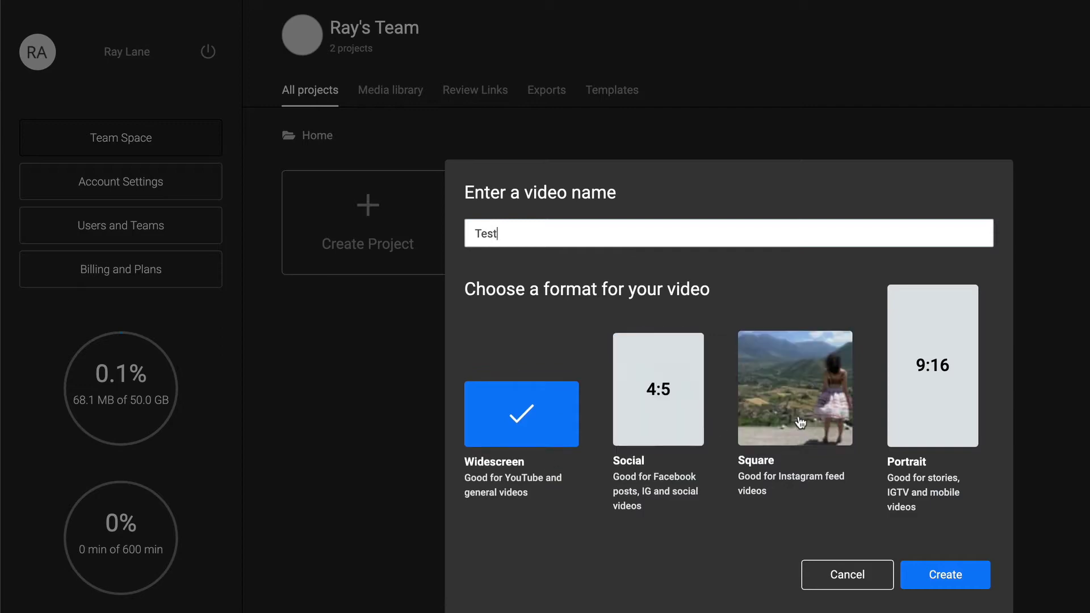
mouse_move(930, 418)
left_click(940, 581)
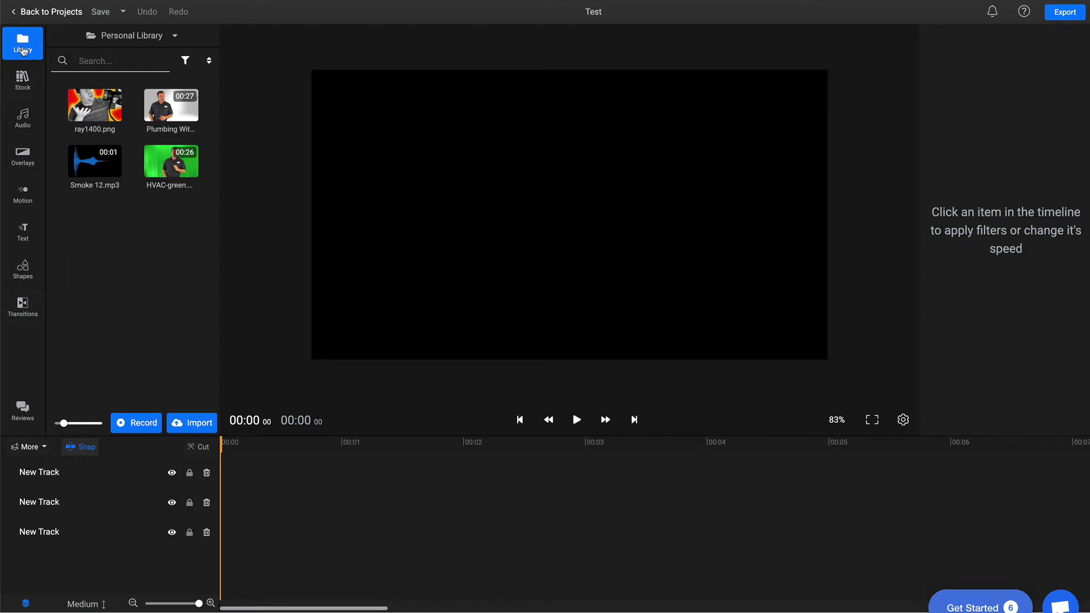
Look through the personal media library, the available stock media providers and the audio collection
left_click(33, 50)
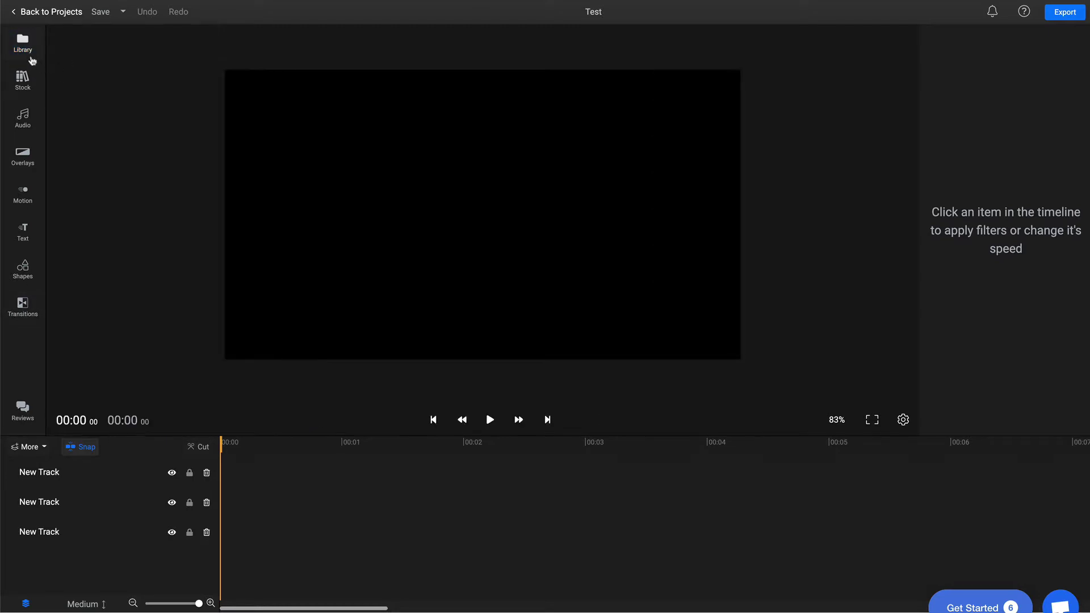
left_click(28, 53)
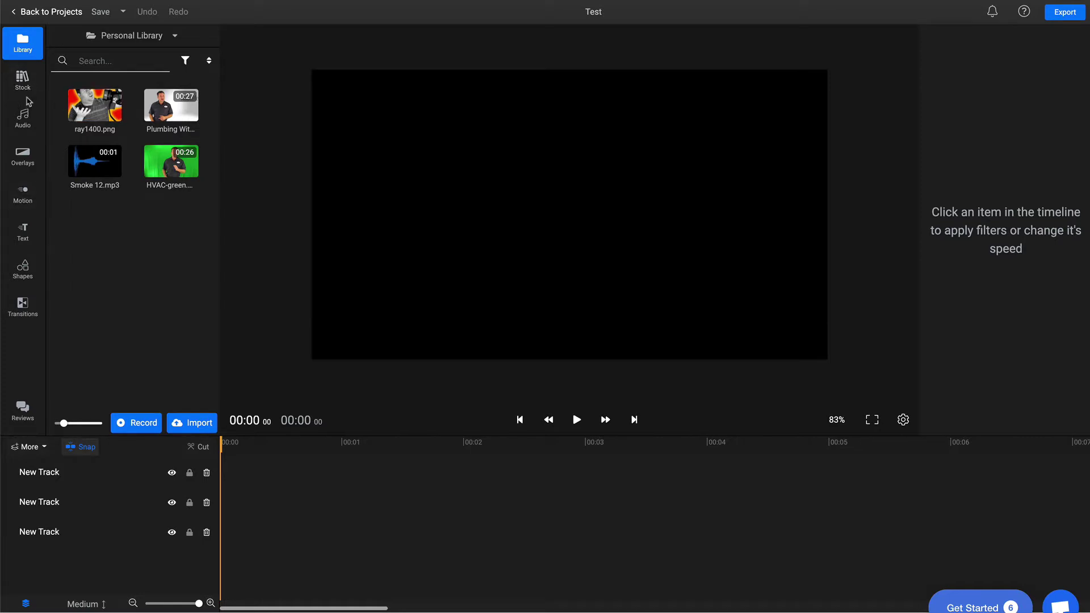
left_click(24, 84)
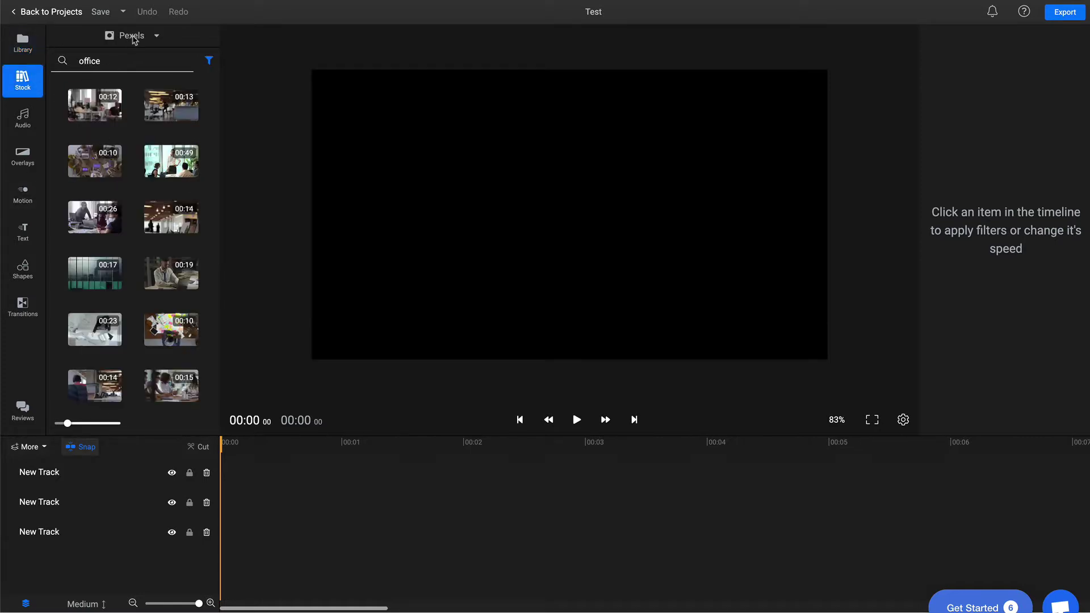
left_click(134, 37)
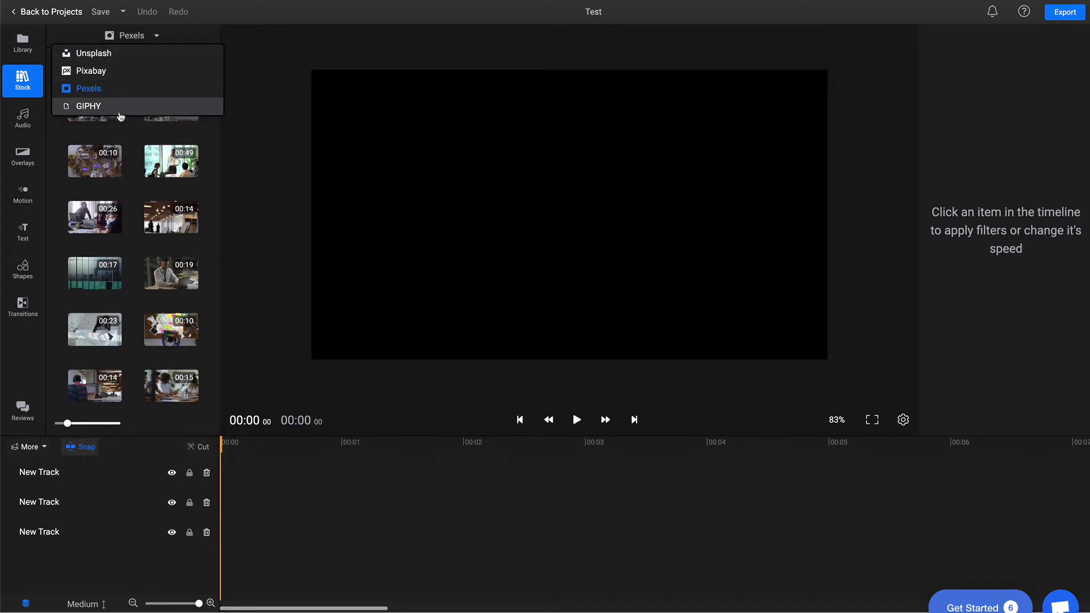
left_click(24, 119)
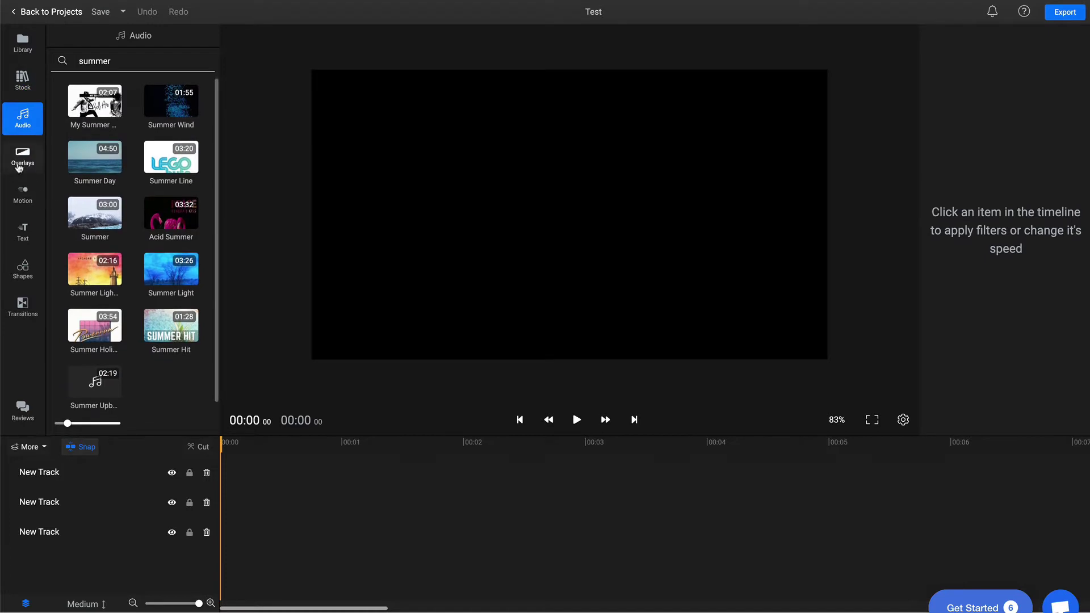
Browse the overlays and preview Arc Top, Rectangle Top, Chevron Left, Sweep Top and Square Center
left_click(25, 163)
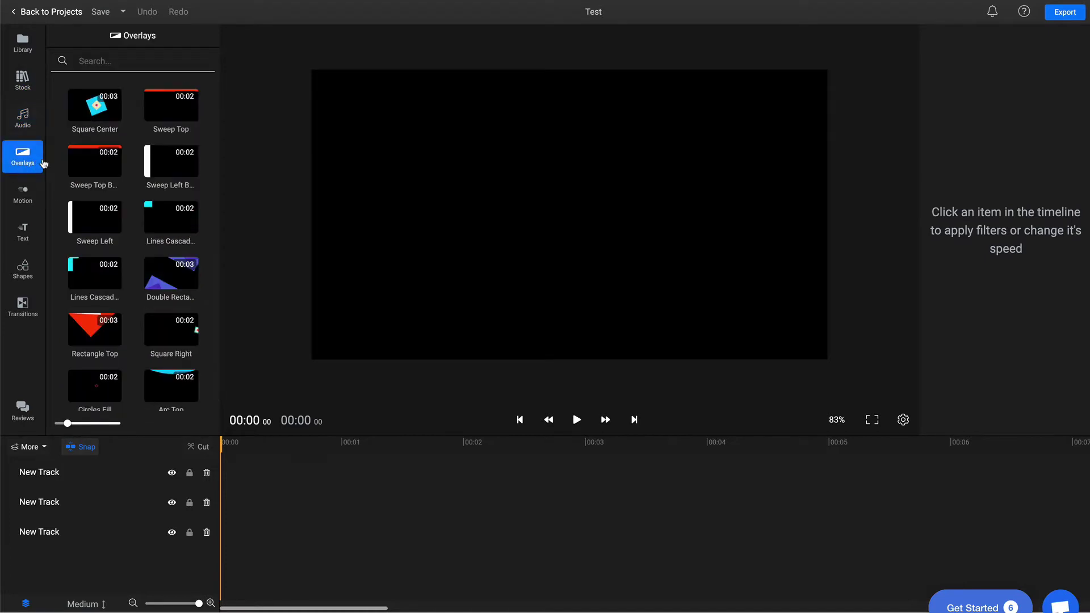
scroll(139, 179, "down", 3)
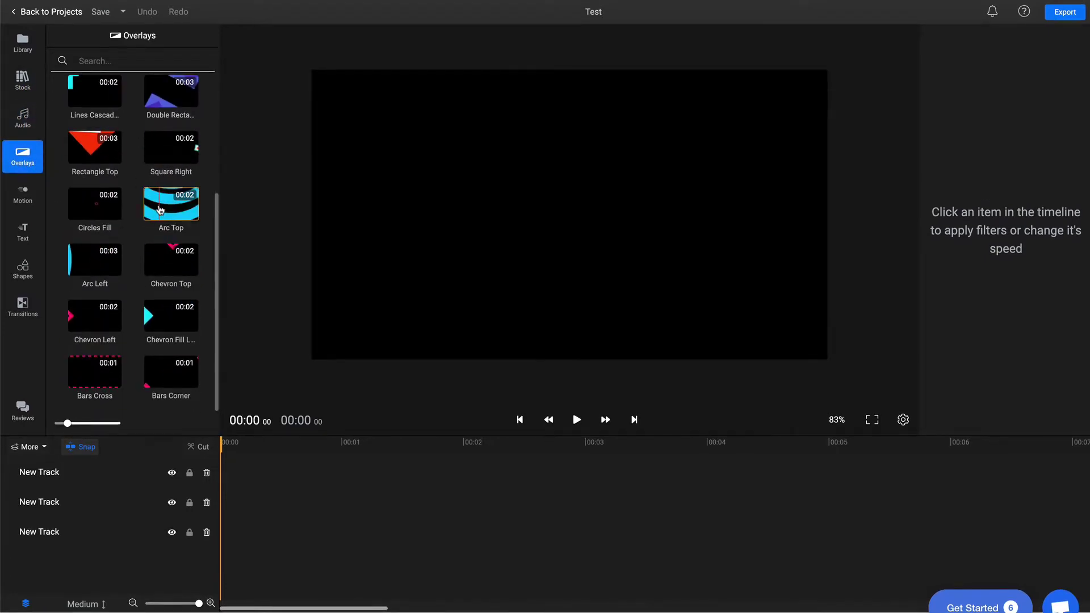
left_click(161, 210)
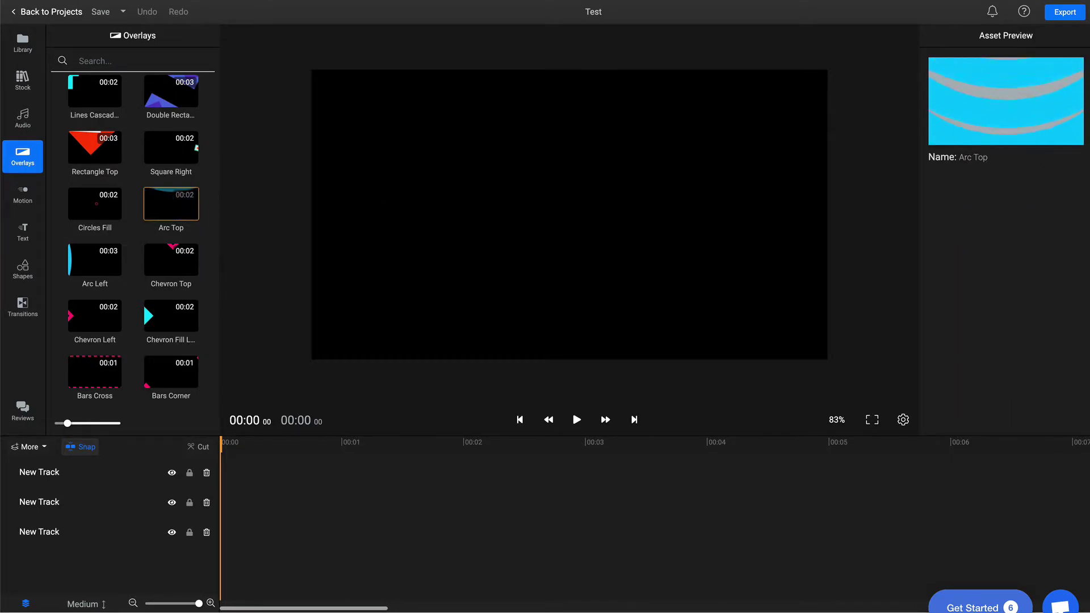
left_click(96, 156)
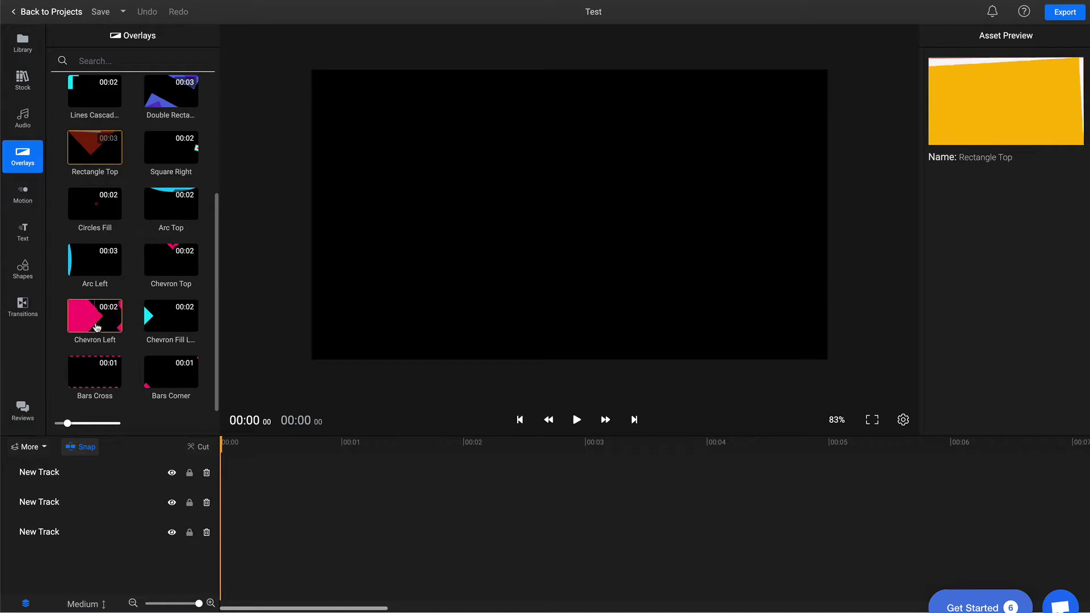
left_click(96, 327)
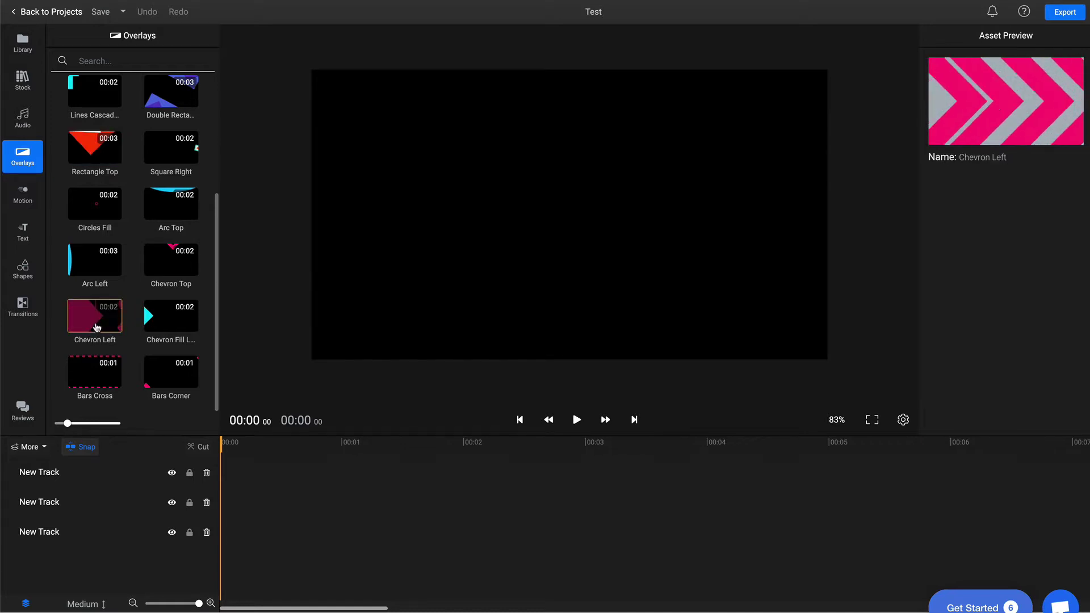
scroll(175, 366, "up", 3)
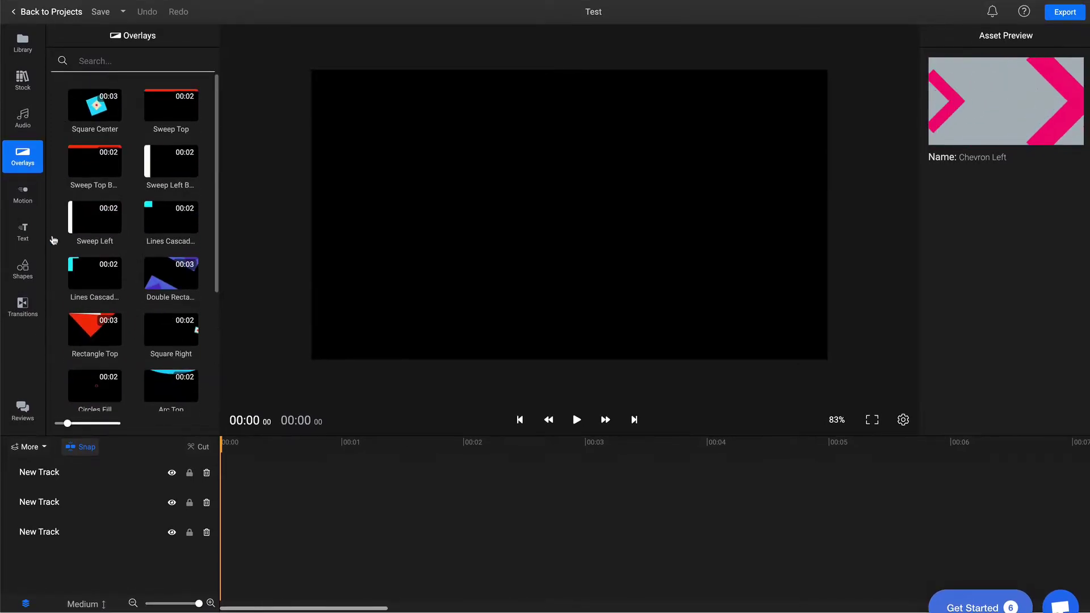
left_click(178, 117)
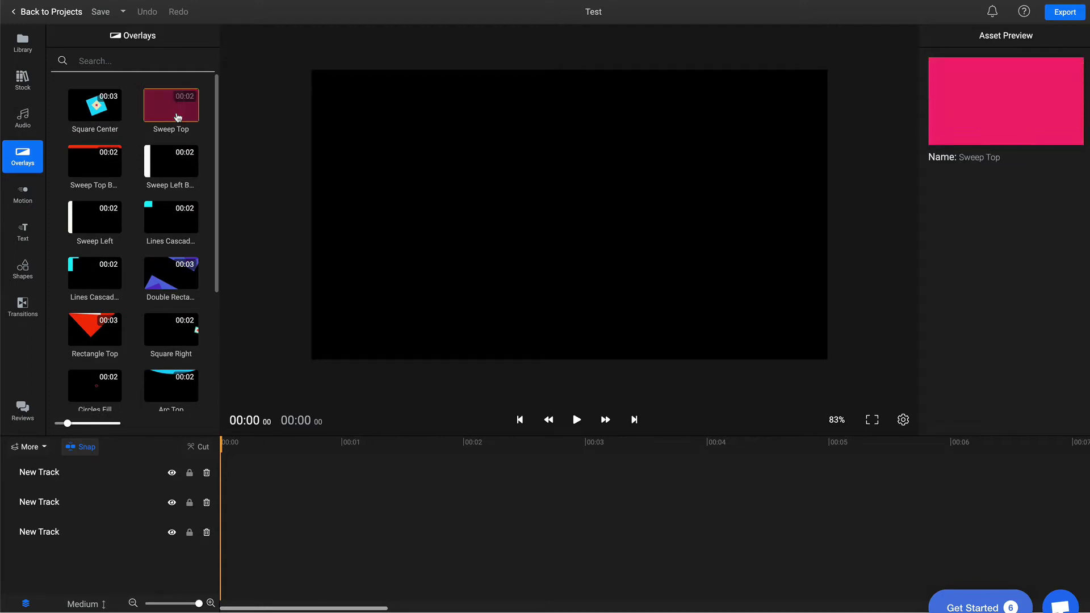
left_click(94, 108)
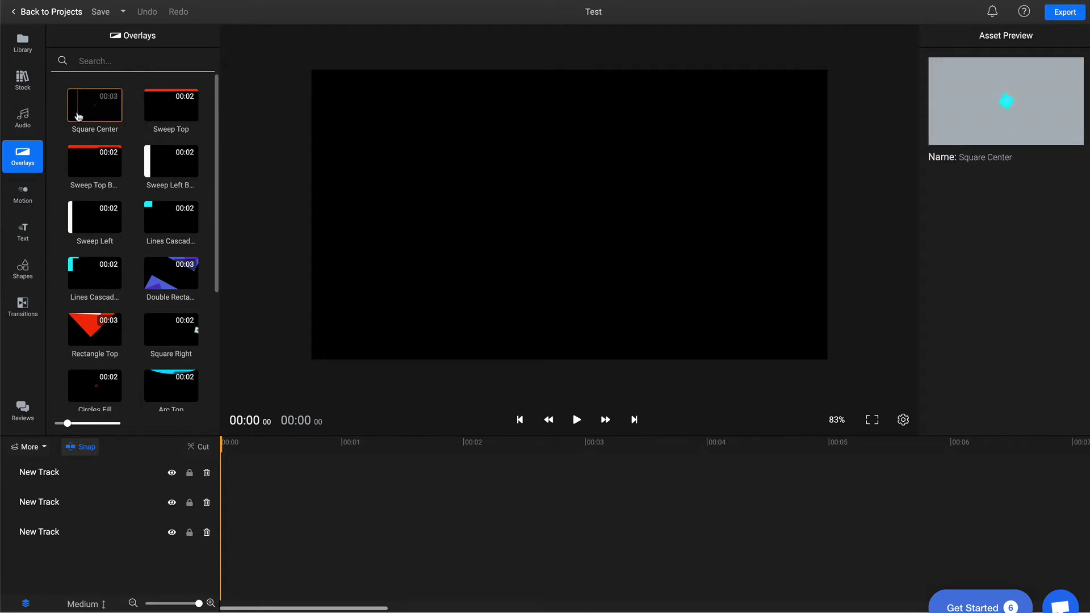
Preview the motion graphics Subscribe Badge Style 1, YT Subscribe Style 1, Facebook Style 9 and Facebook Style 10
left_click(25, 200)
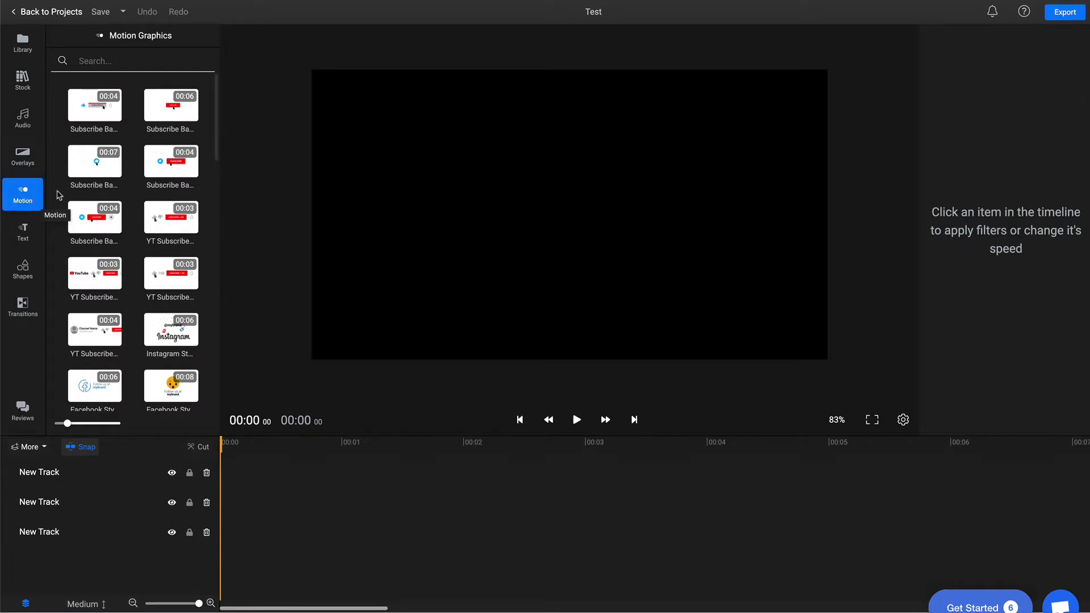
left_click(80, 109)
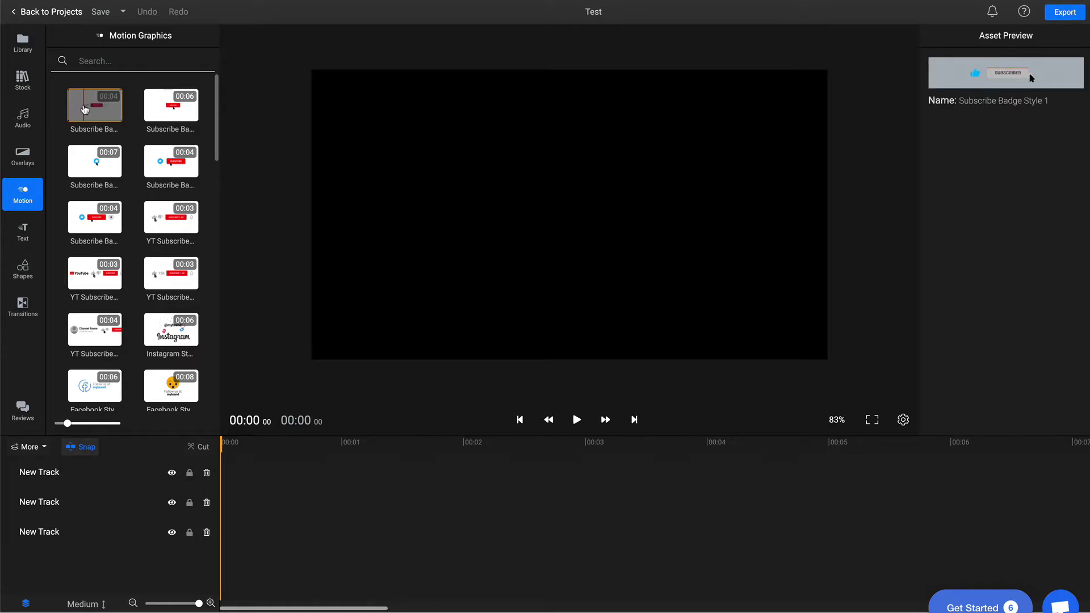
left_click(176, 227)
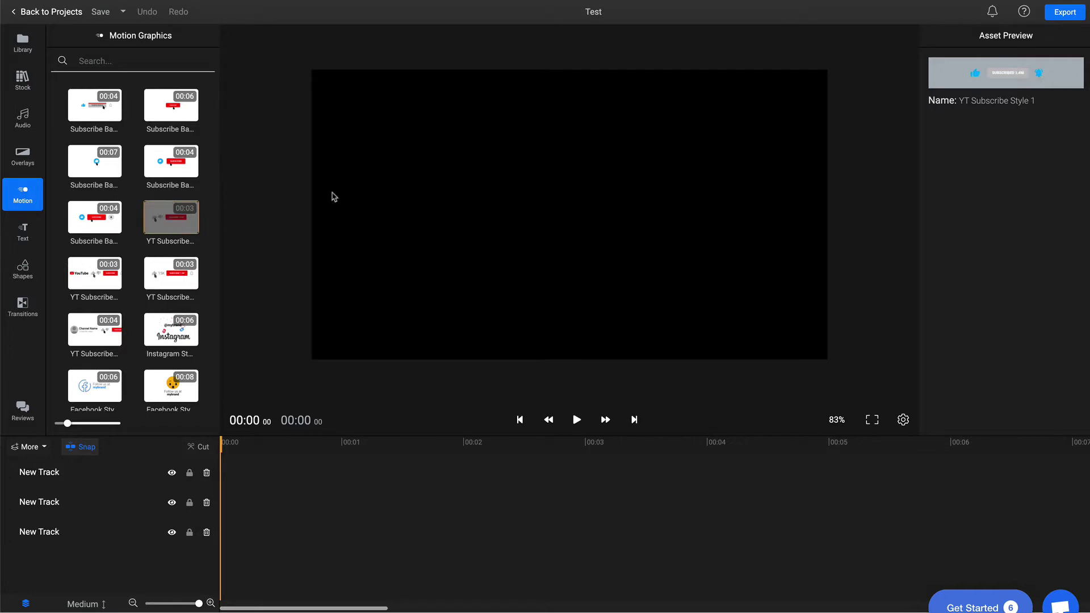
scroll(151, 352, "down", 1)
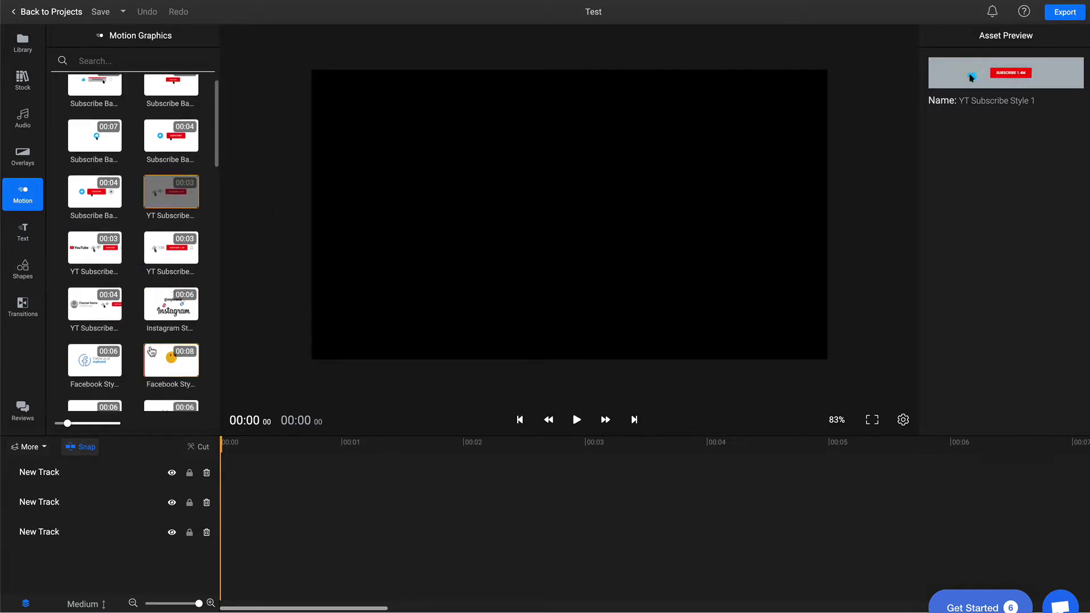
scroll(151, 352, "down", 1)
left_click(153, 348)
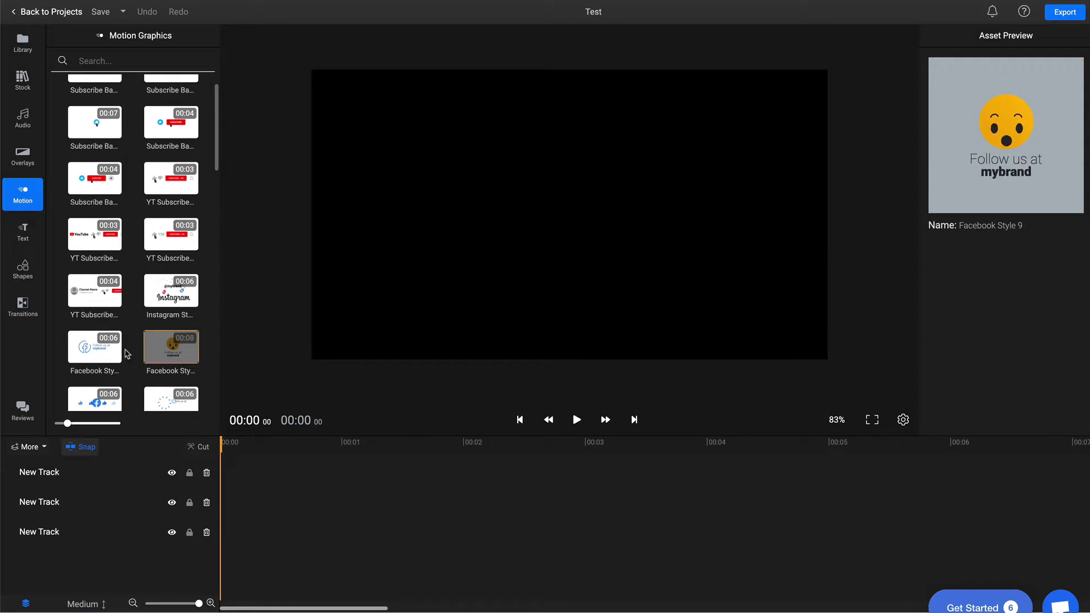
left_click(94, 338)
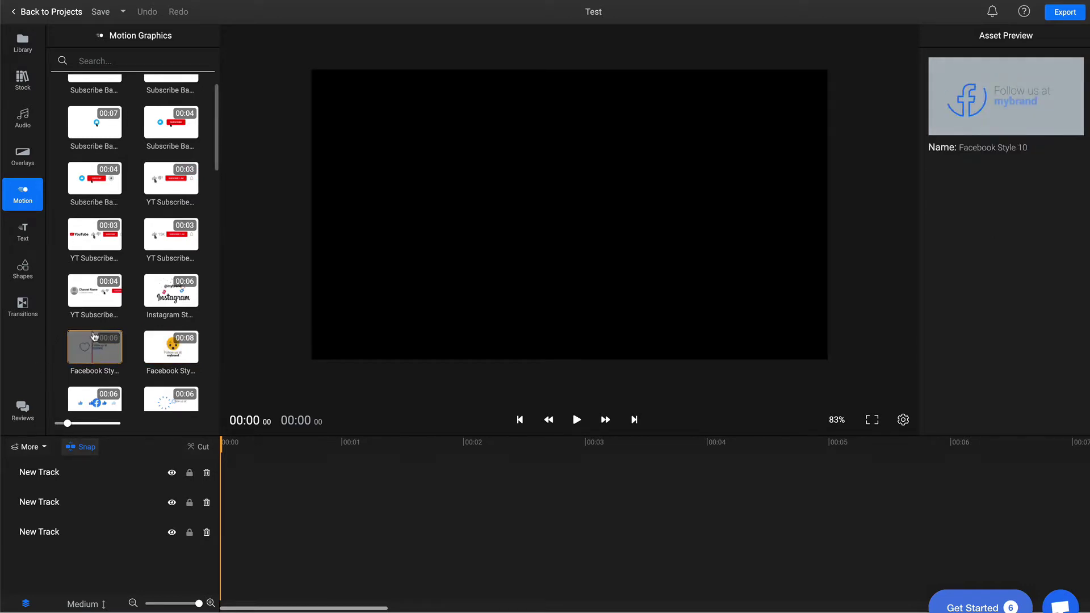
Preview the motion graphics Instagram Style 10, Instagram Style 4 and Twitter Follow Style 3
scroll(97, 335, "down", 6)
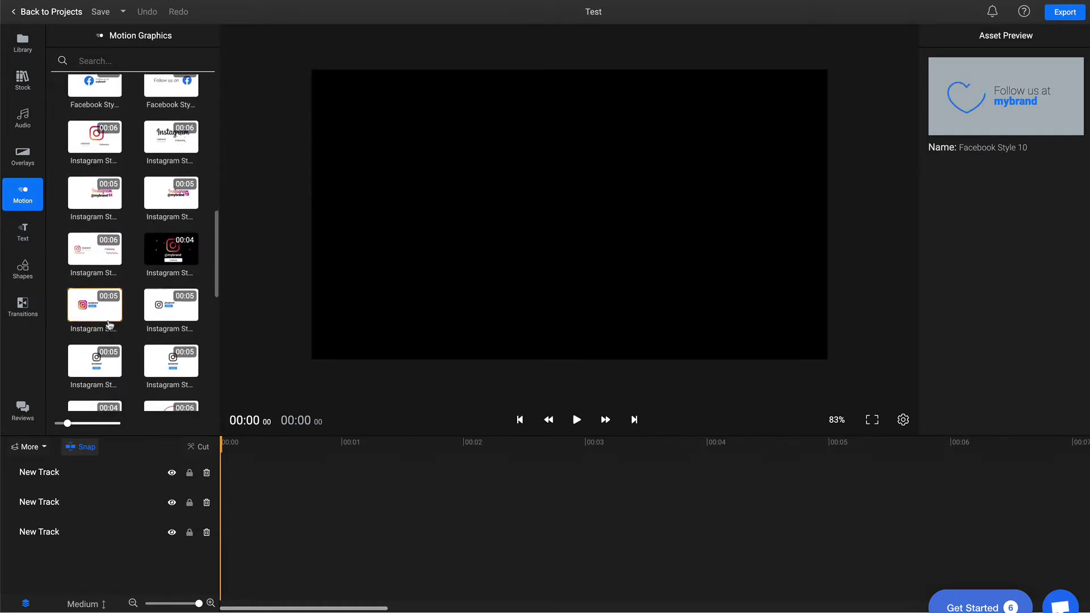
scroll(109, 325, "down", 2)
left_click(169, 131)
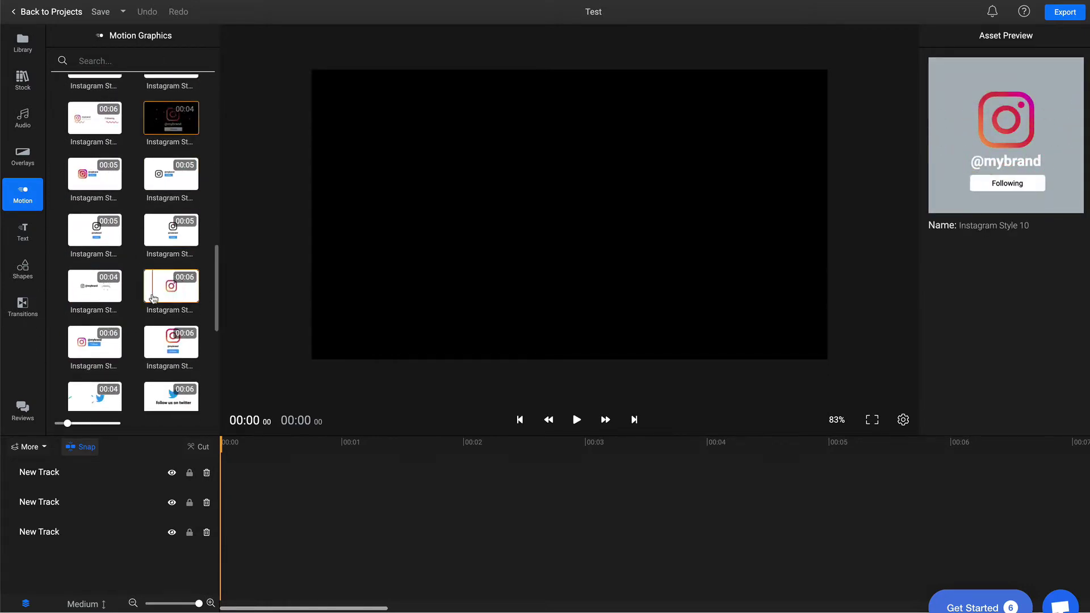
left_click(153, 299)
scroll(144, 318, "down", 6)
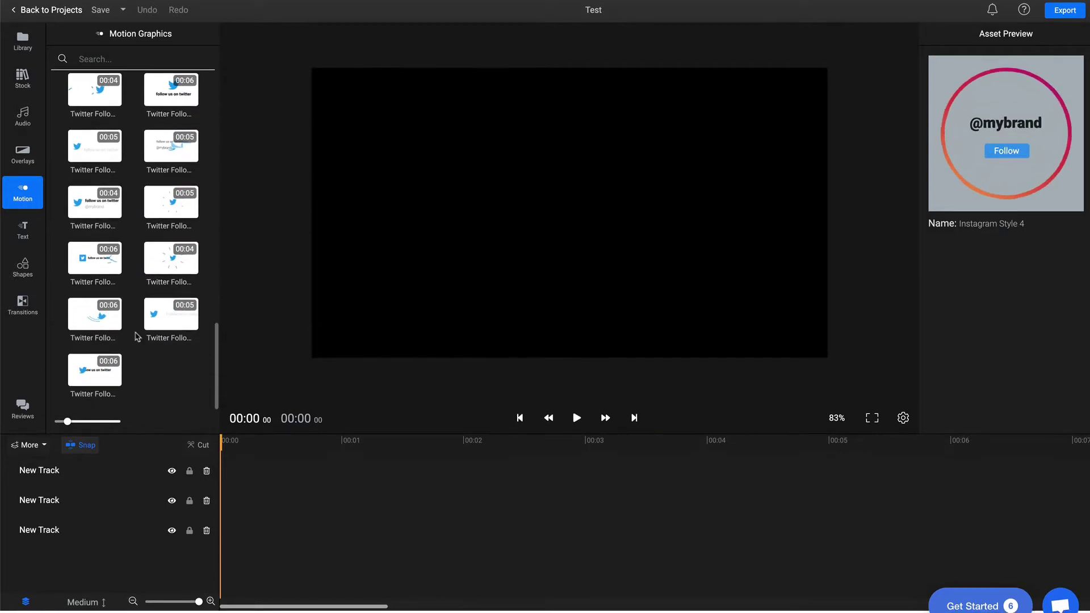
left_click(104, 376)
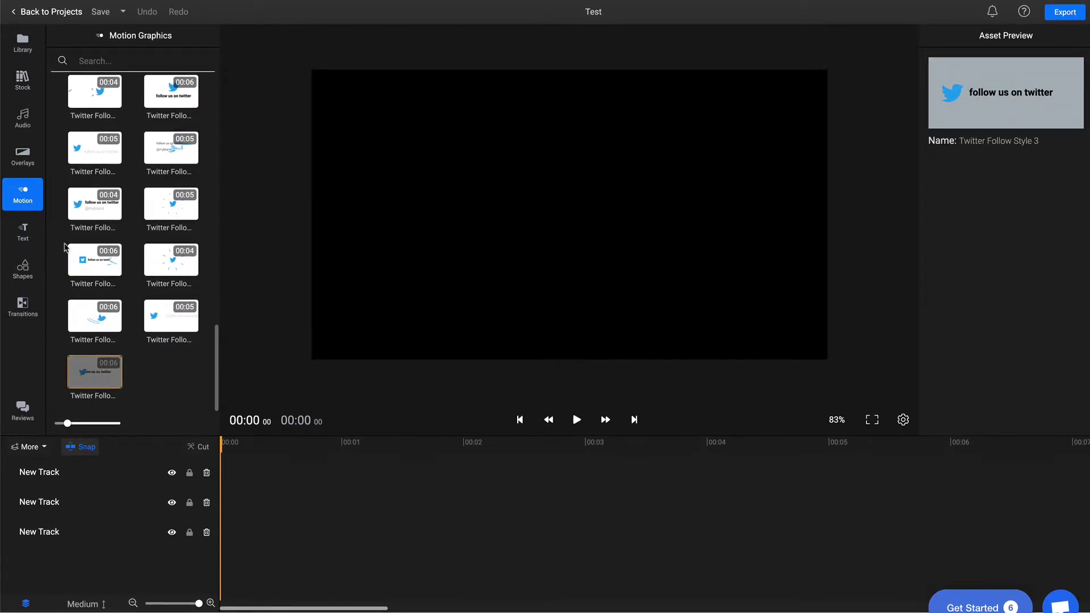
Try out a simple text clip and a subtitle clip on the timeline, deleting each one
left_click(32, 238)
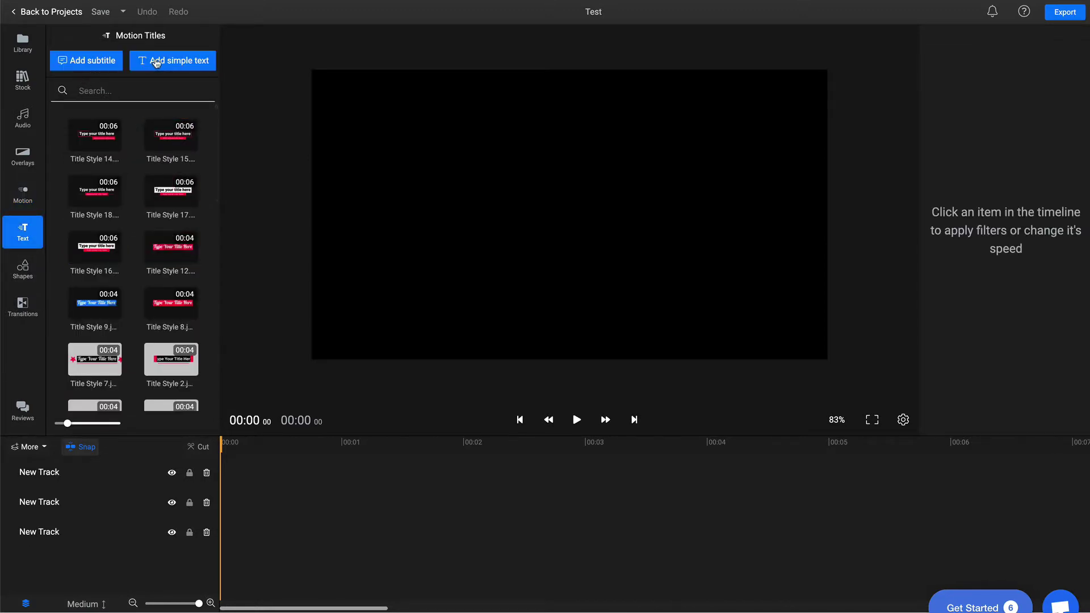
left_click(163, 62)
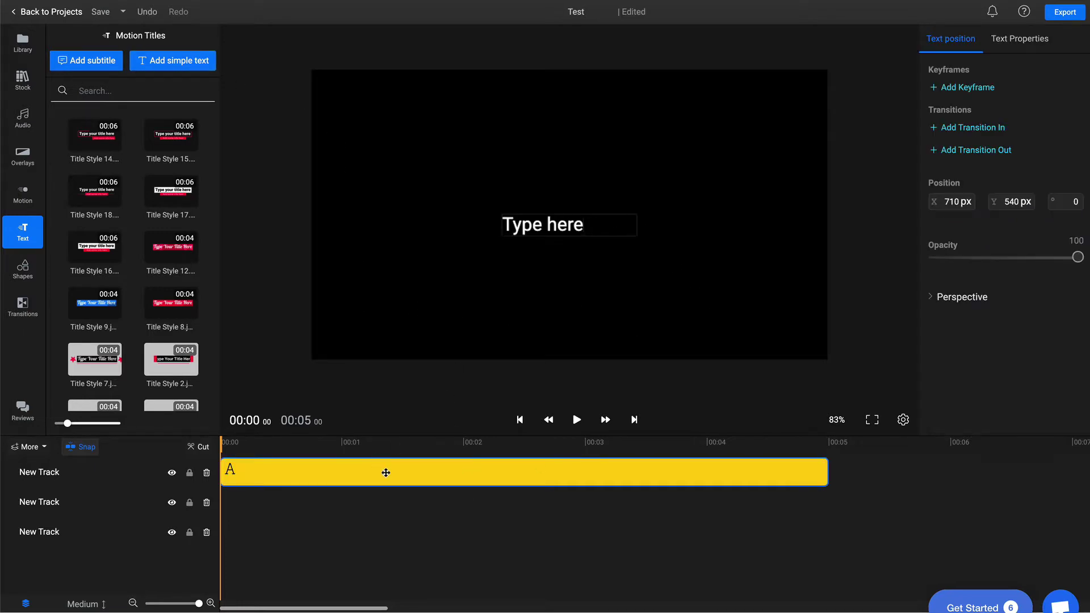
left_click(340, 379)
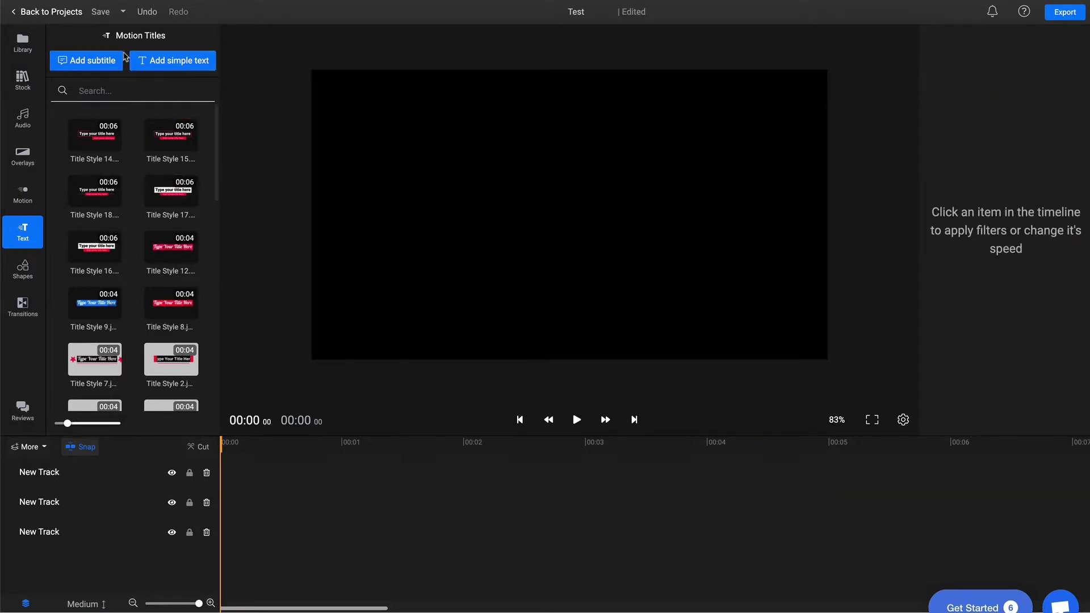
left_click(85, 61)
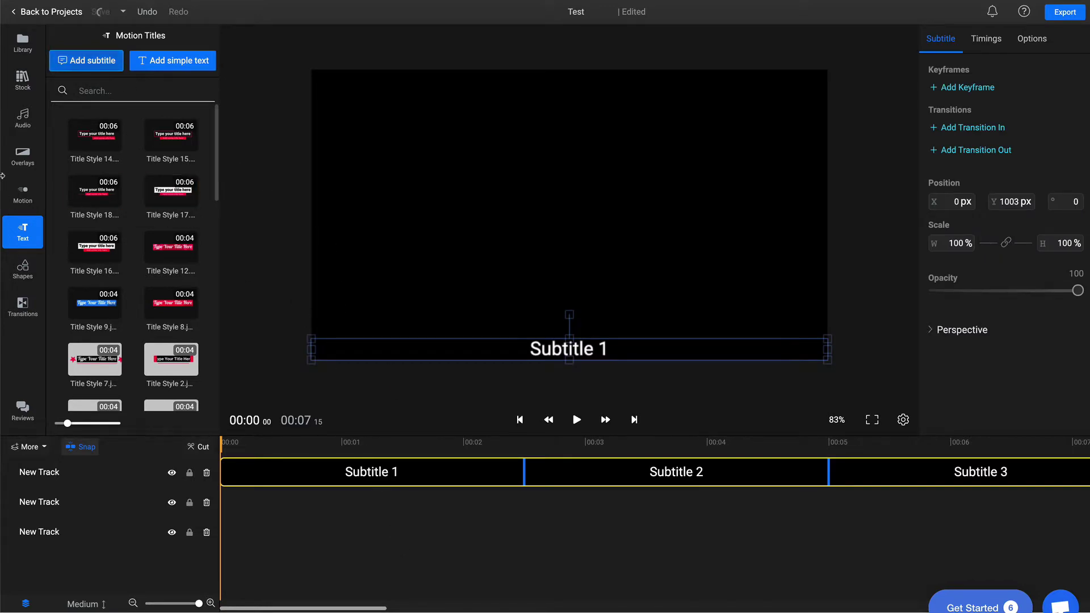
key("Delete")
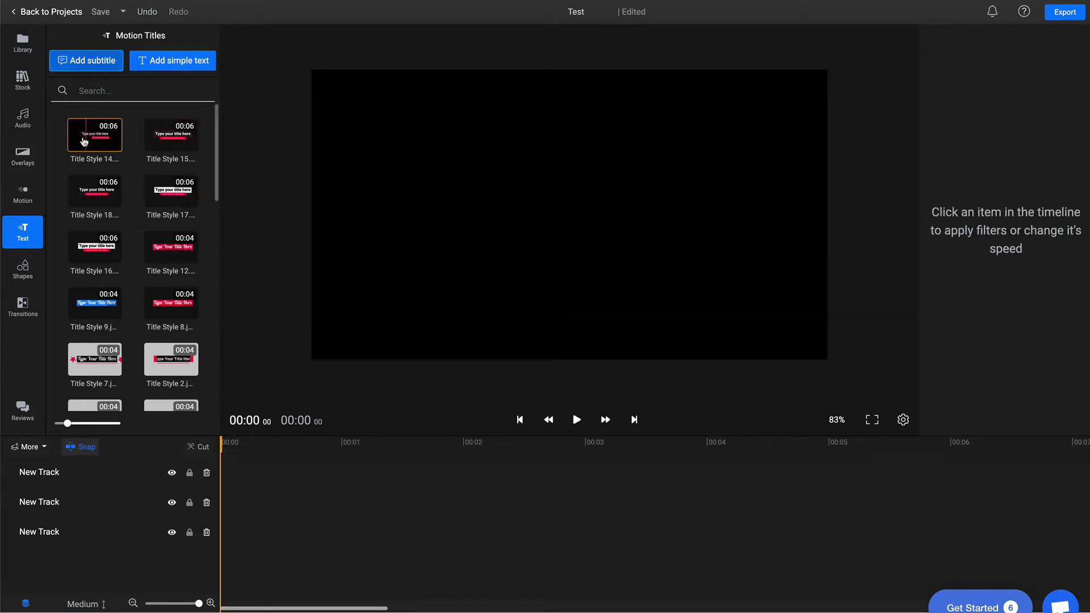
Browse the motion titles and place Title Style 15 on the second track, starting about half a second in
scroll(124, 142, "down", 10)
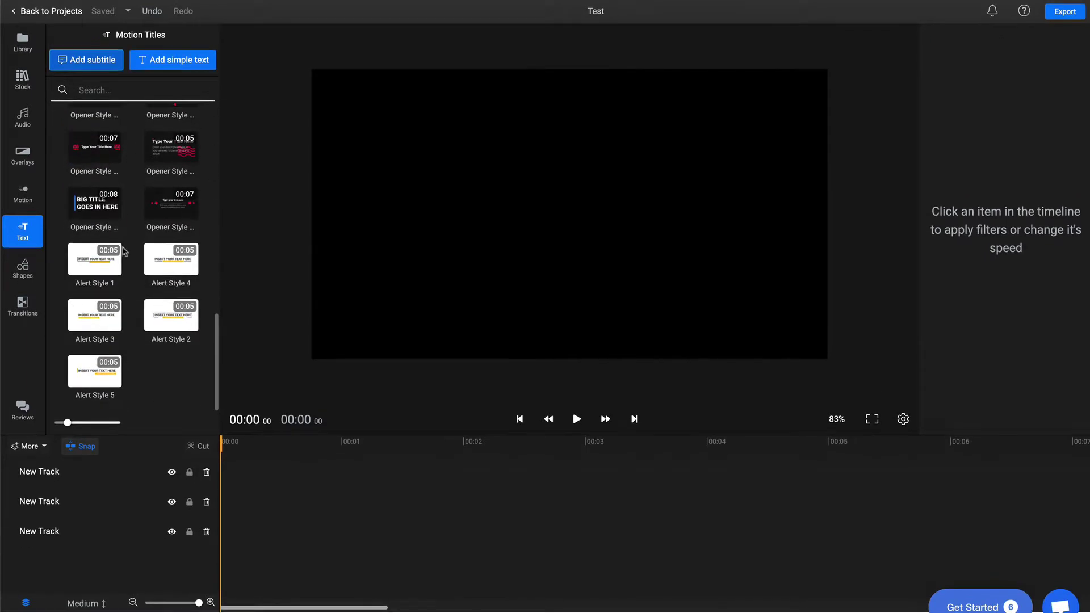
scroll(120, 269, "up", 1)
scroll(120, 269, "up", 7)
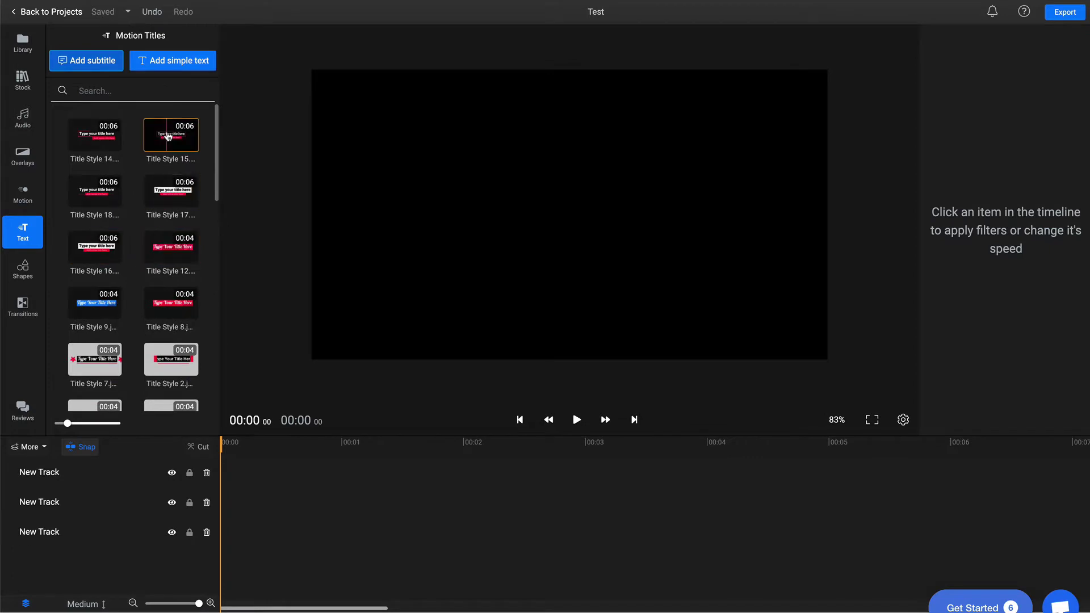
left_click(174, 142)
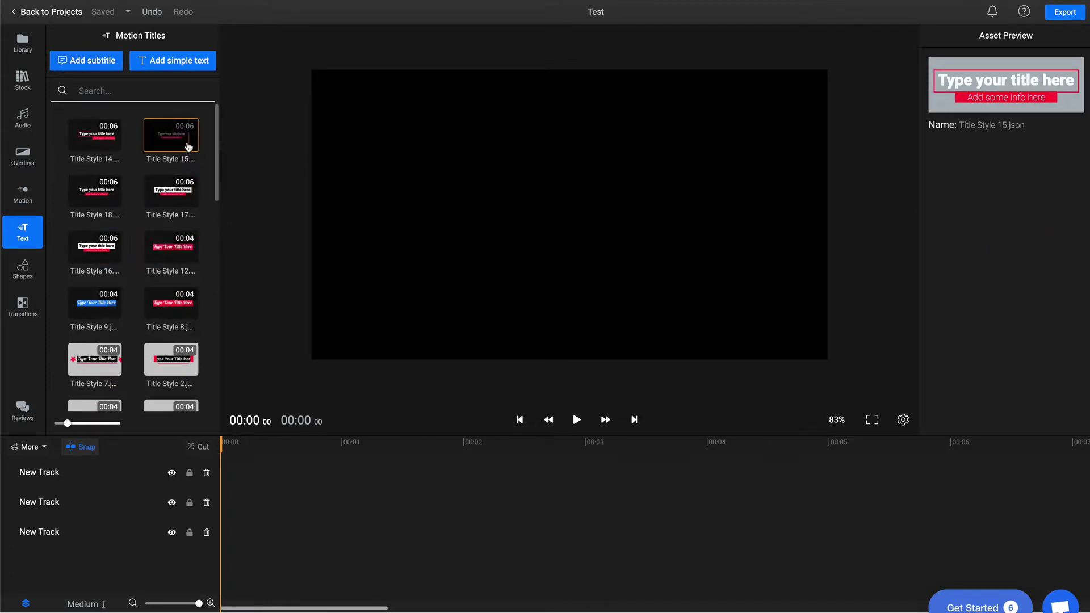
left_click_drag(179, 144, 290, 492)
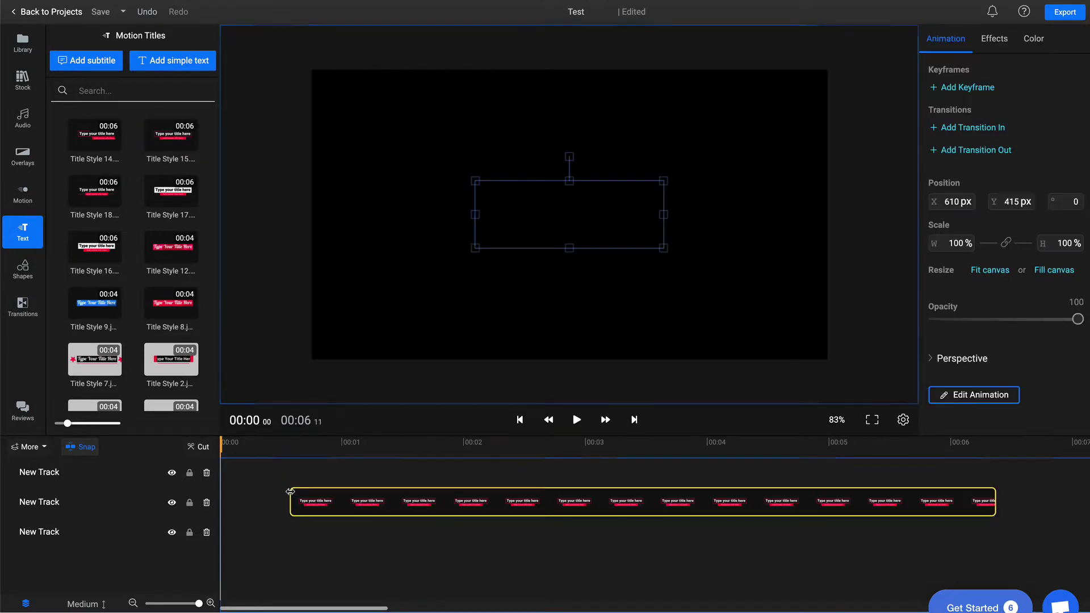
Enlarge the motion title to about 185% and centre it horizontally on the canvas at about X 311, Y 268 px
left_click(407, 447)
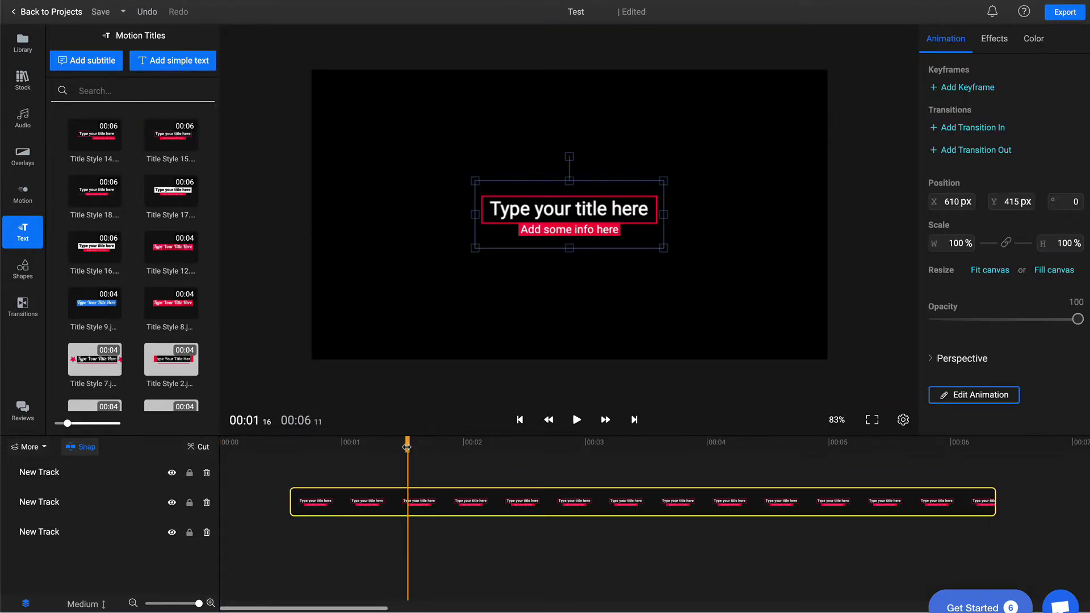
left_click_drag(662, 248, 772, 318)
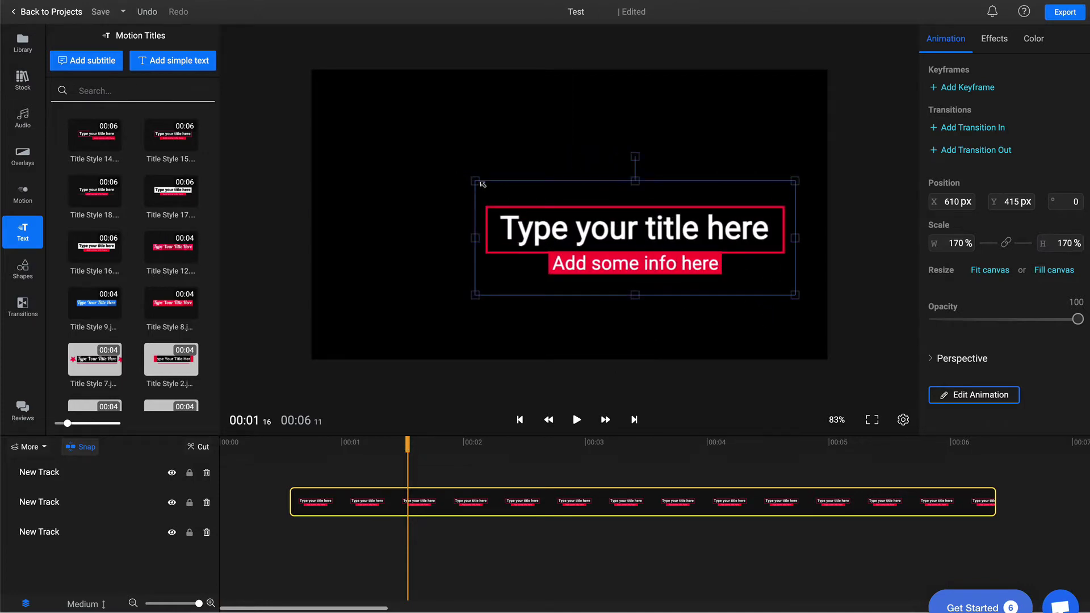
left_click_drag(481, 183, 448, 168)
left_click_drag(638, 230, 592, 200)
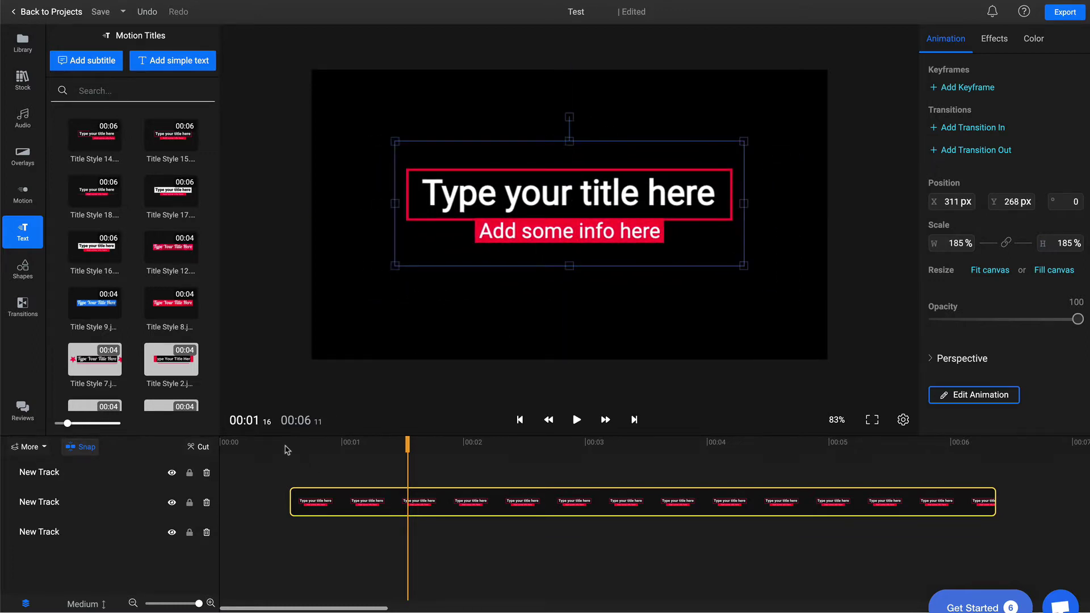
Play the motion title from about half a second in to preview its animation
left_click(286, 445)
key("space")
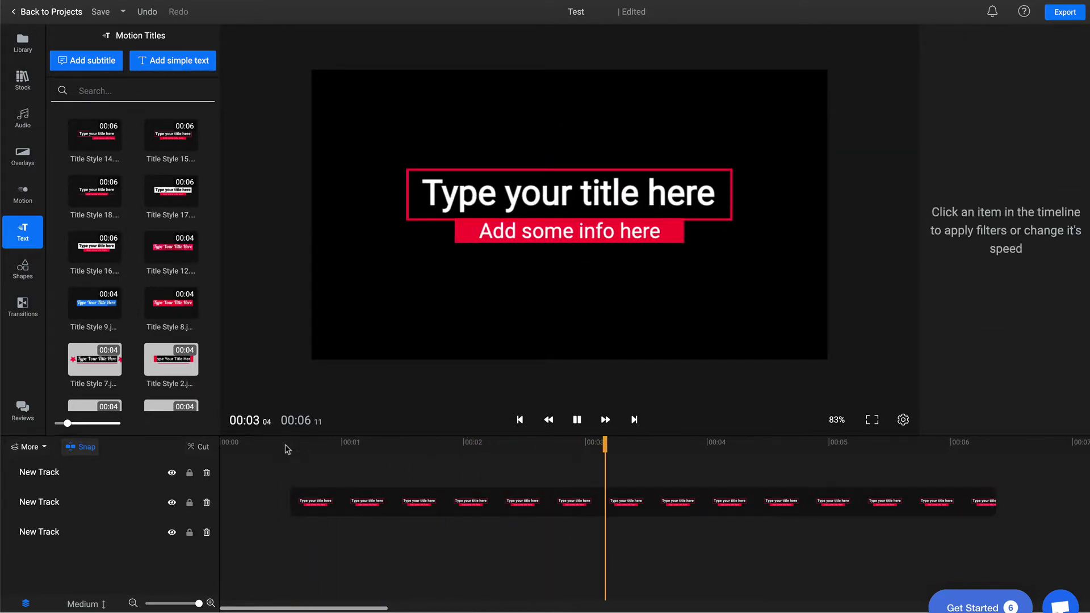
key("space")
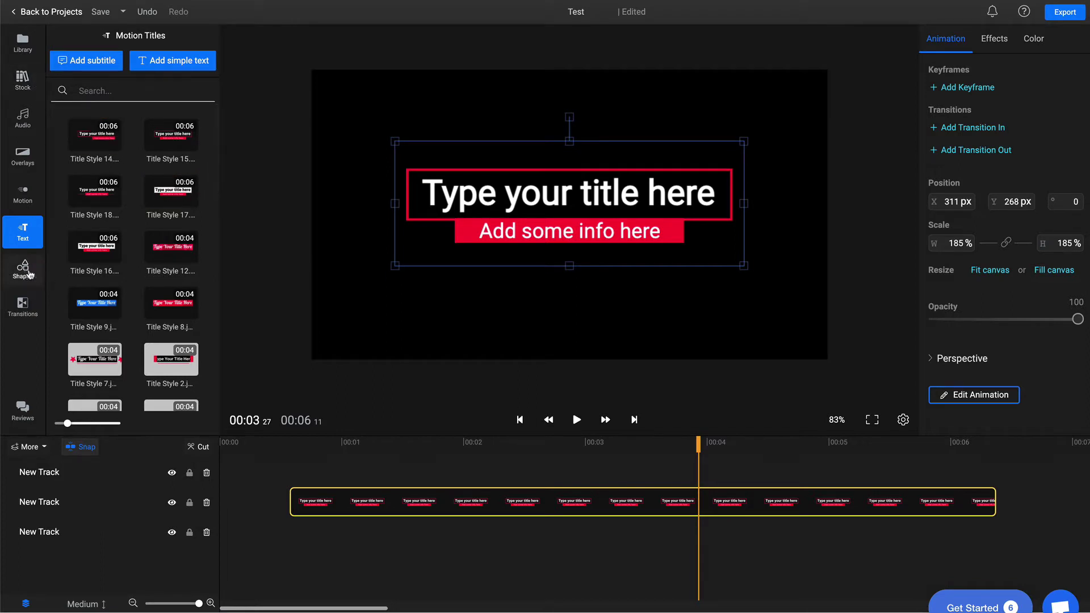
Browse the shapes library and the full collection of transitions
left_click(30, 274)
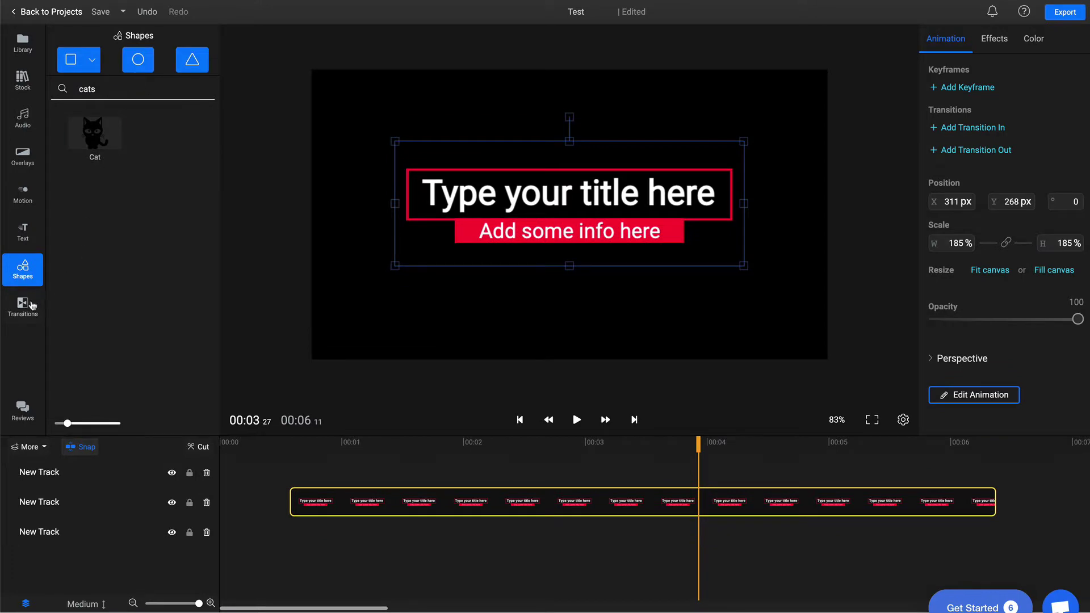
left_click(23, 307)
scroll(155, 248, "down", 1)
scroll(155, 248, "down", 15)
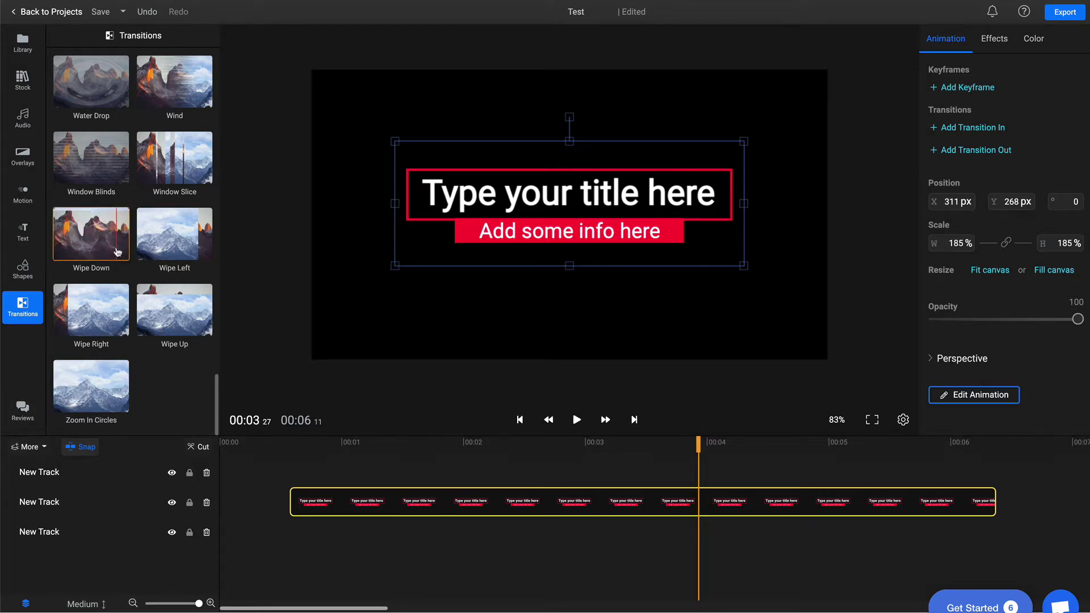
scroll(117, 252, "up", 15)
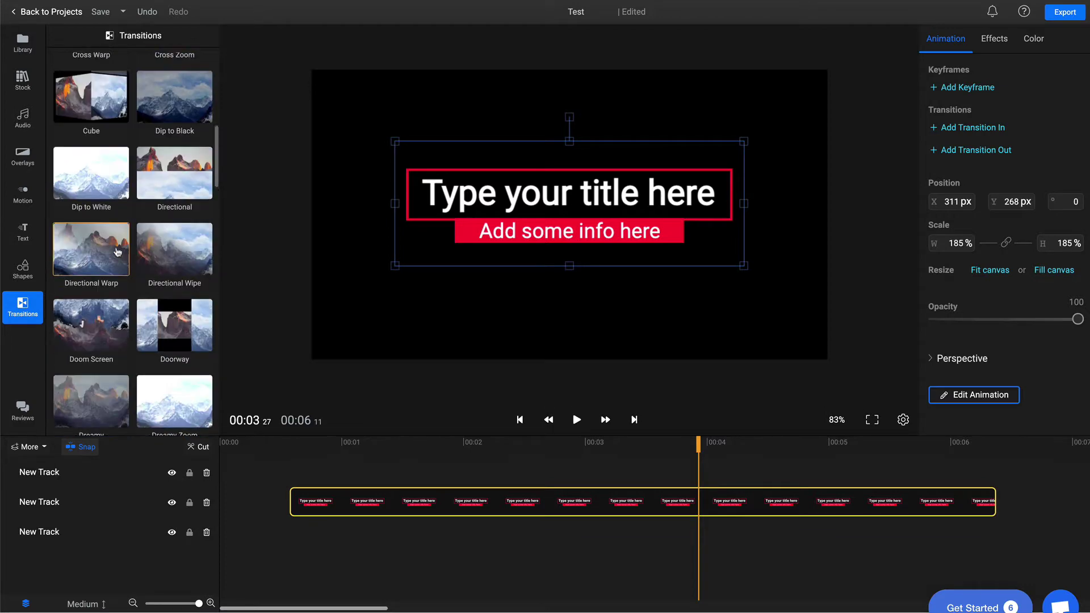
scroll(117, 252, "up", 6)
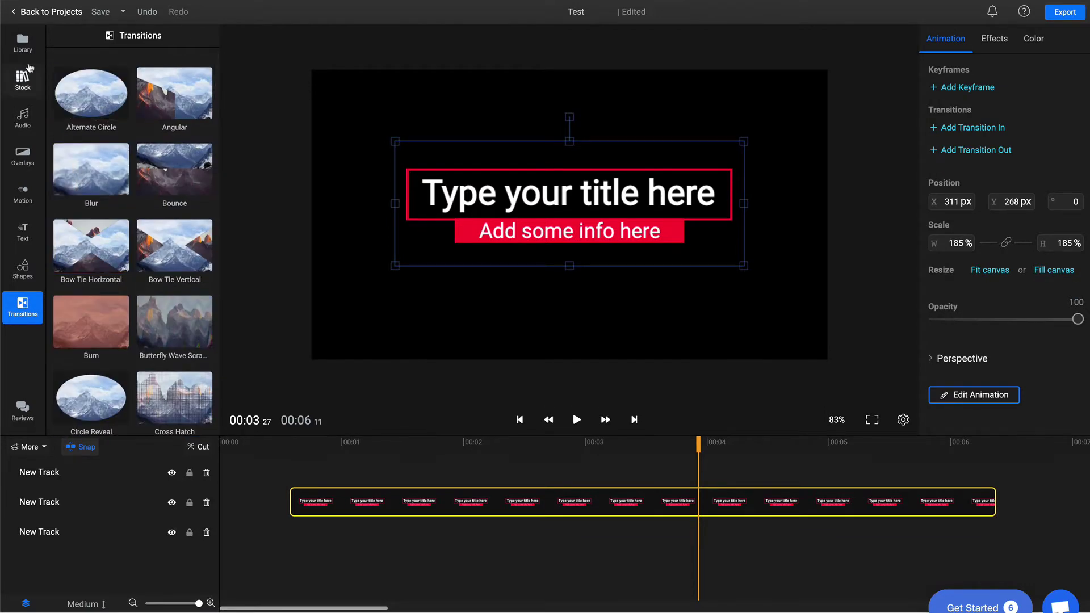
Preview Plumbing Without Music.mp4 from the personal library and place it at the start of the third track
left_click(22, 41)
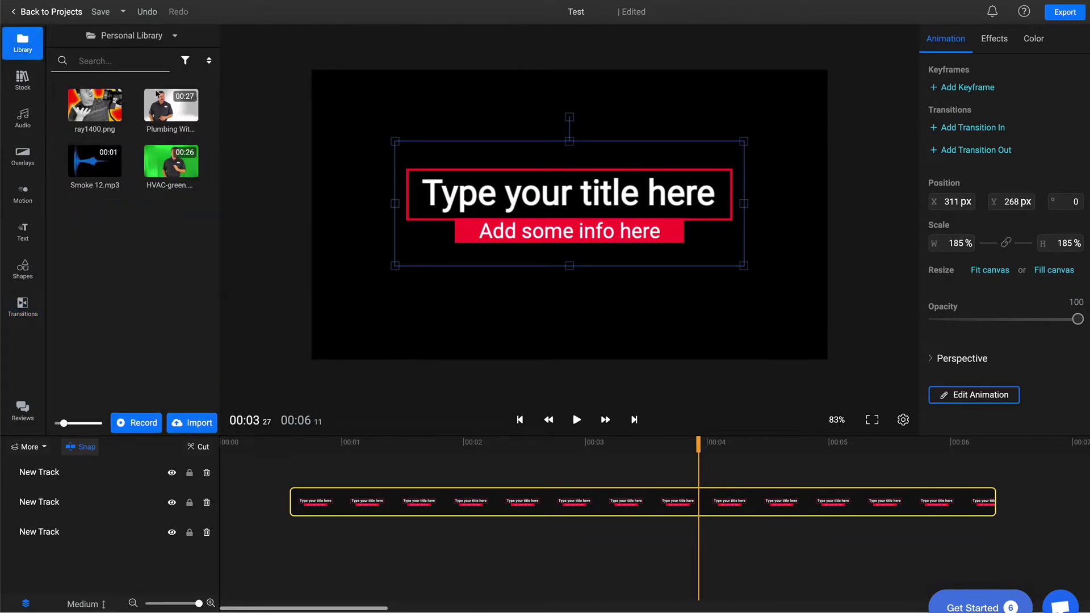
left_click(163, 119)
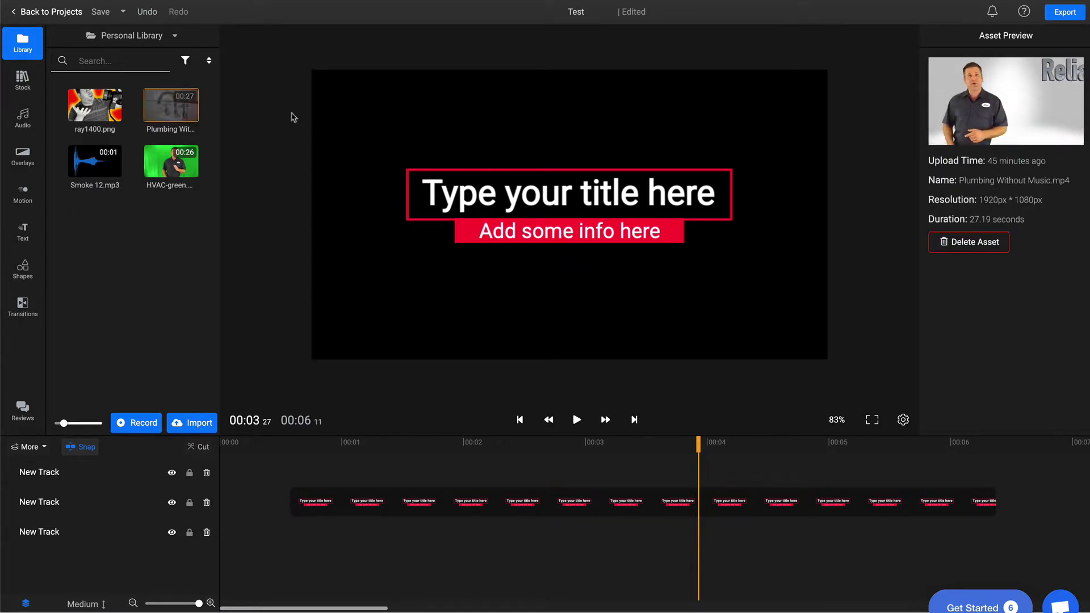
left_click(944, 116)
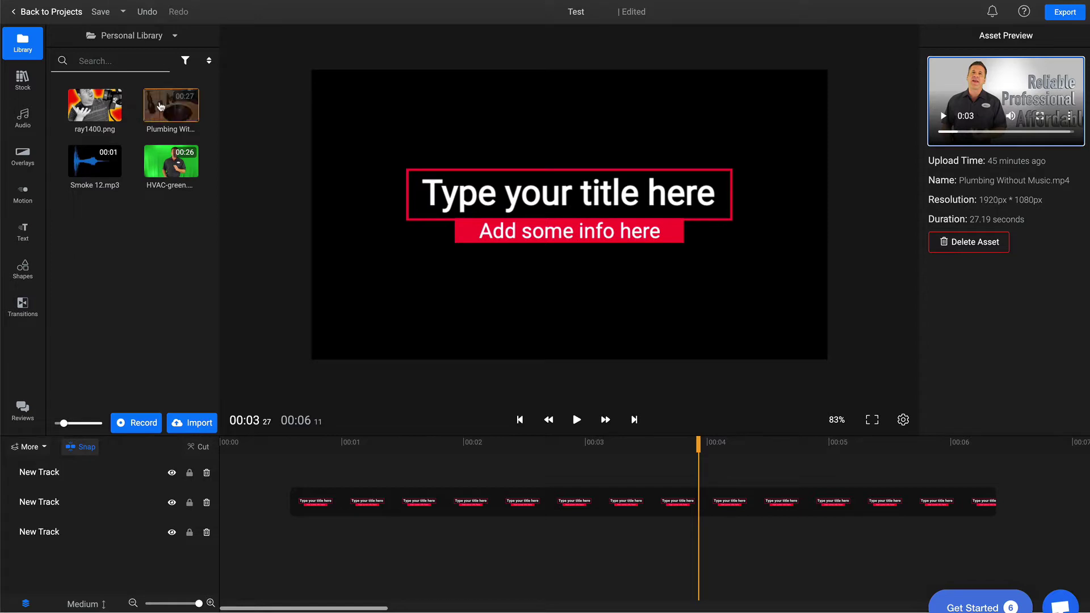
left_click_drag(161, 106, 223, 531)
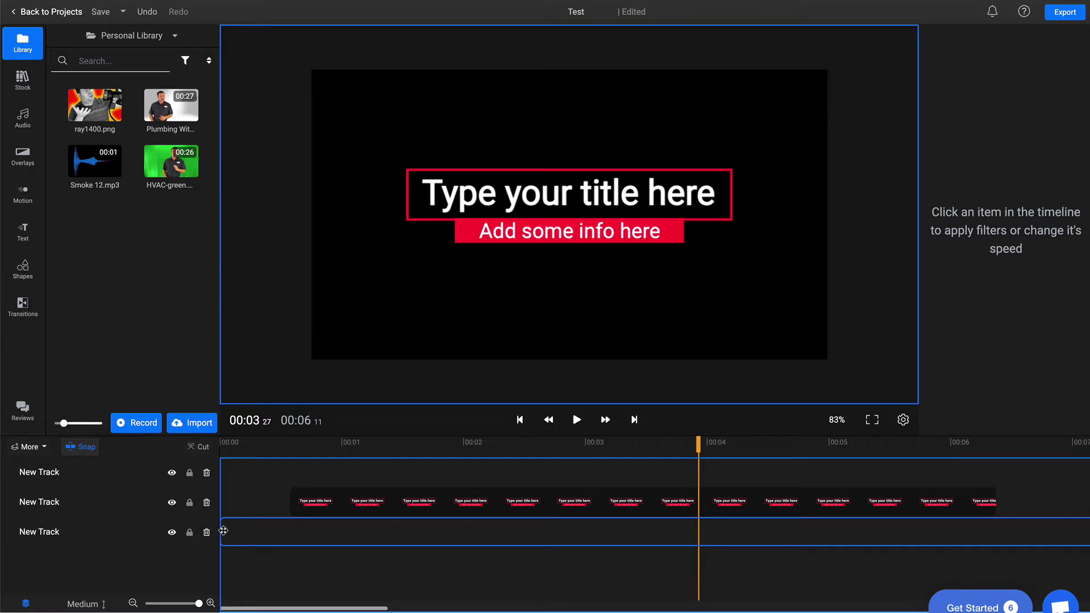
left_click_drag(223, 530, 223, 531)
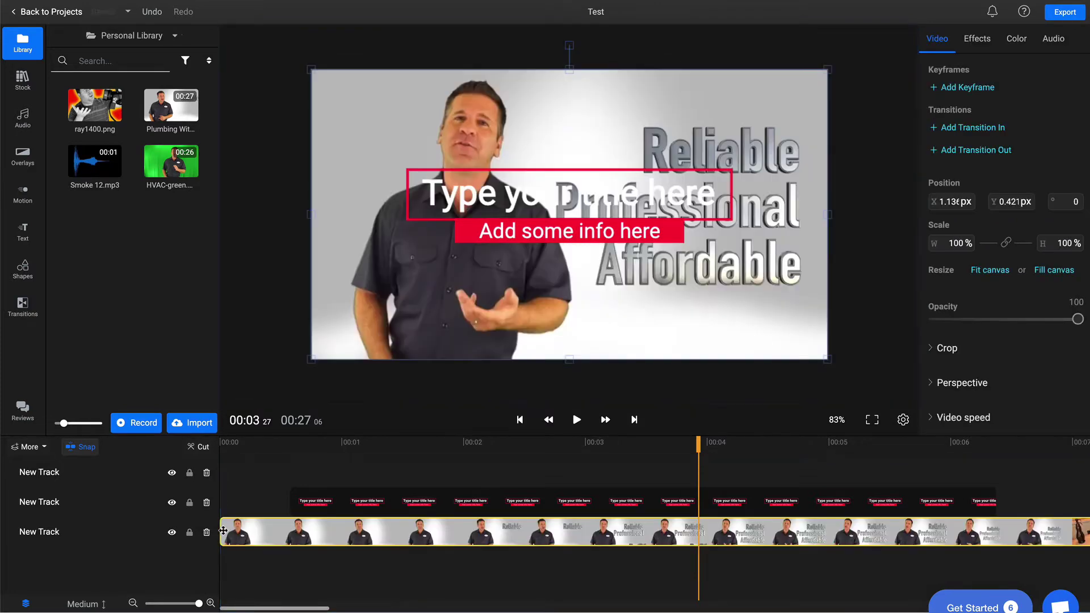
Play and scrub the opening seconds to check the title over the plumbing video, and look along the timeline
left_click(252, 447)
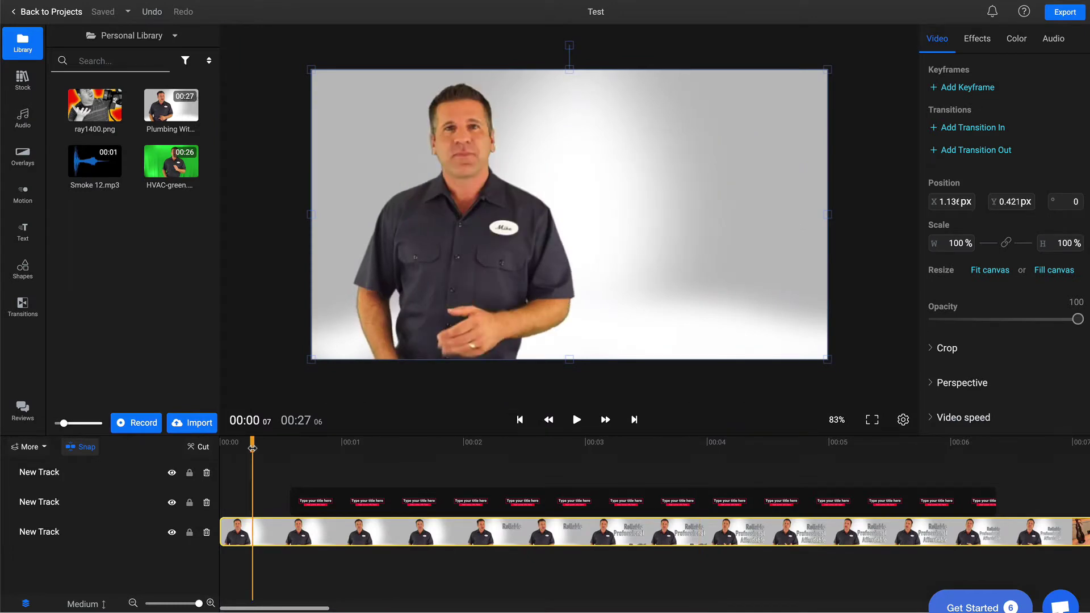
key("space")
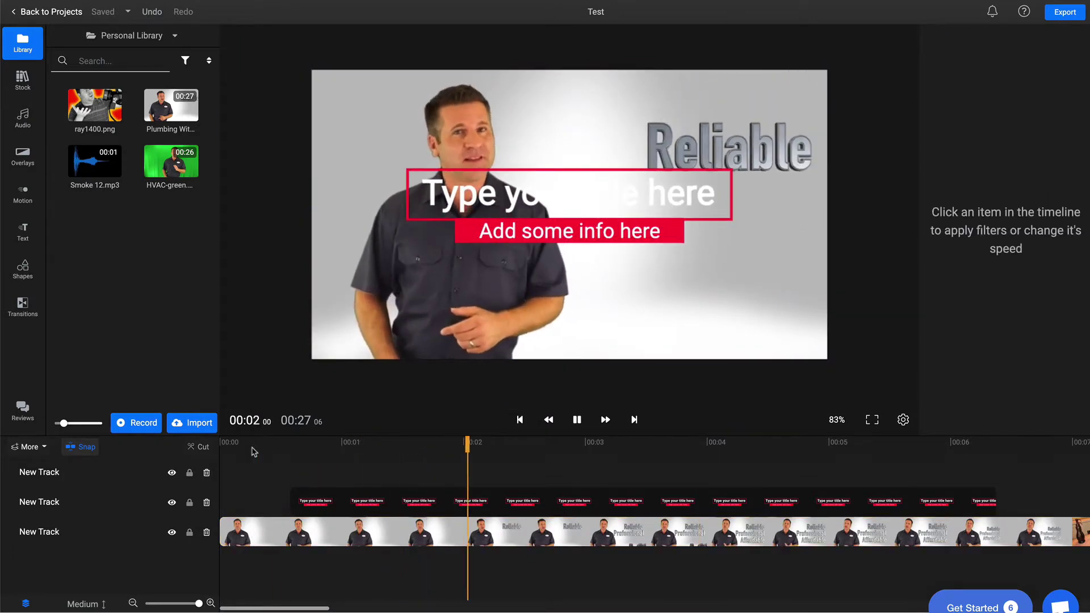
key("space")
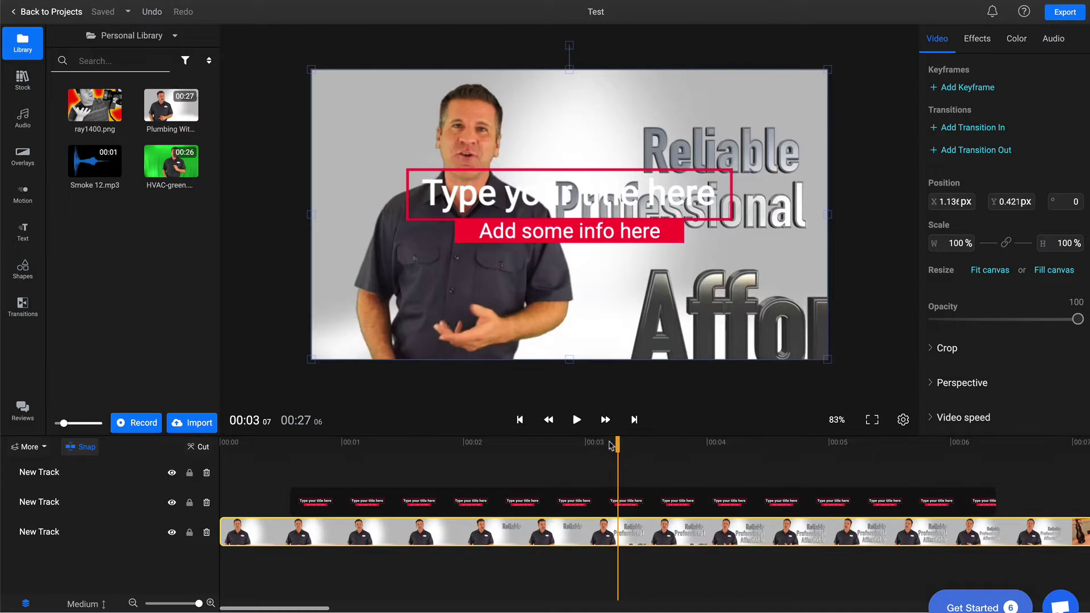
left_click_drag(617, 441, 245, 433)
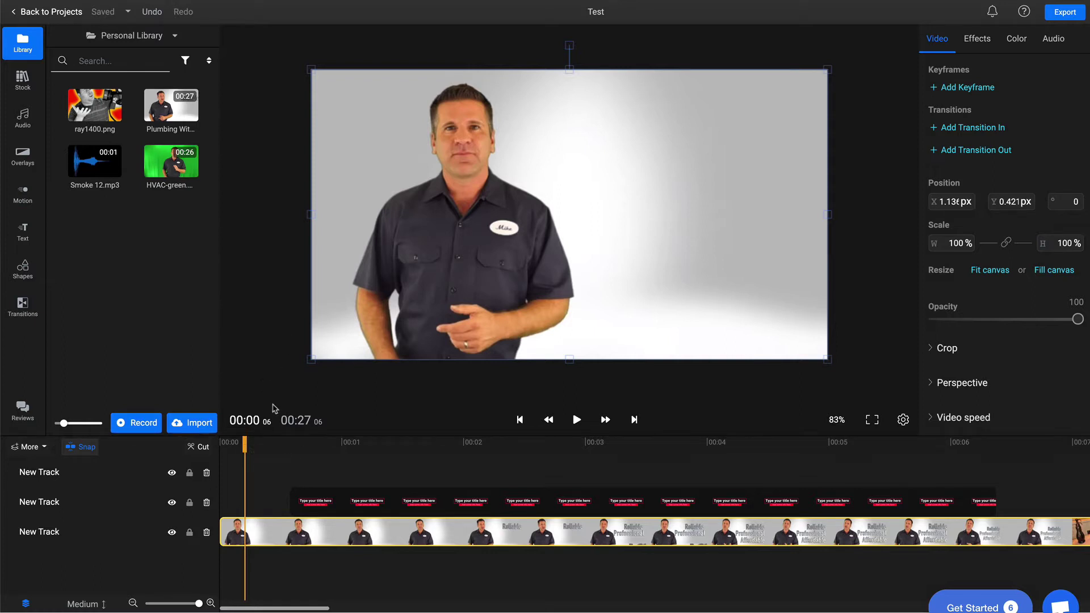
left_click(277, 450)
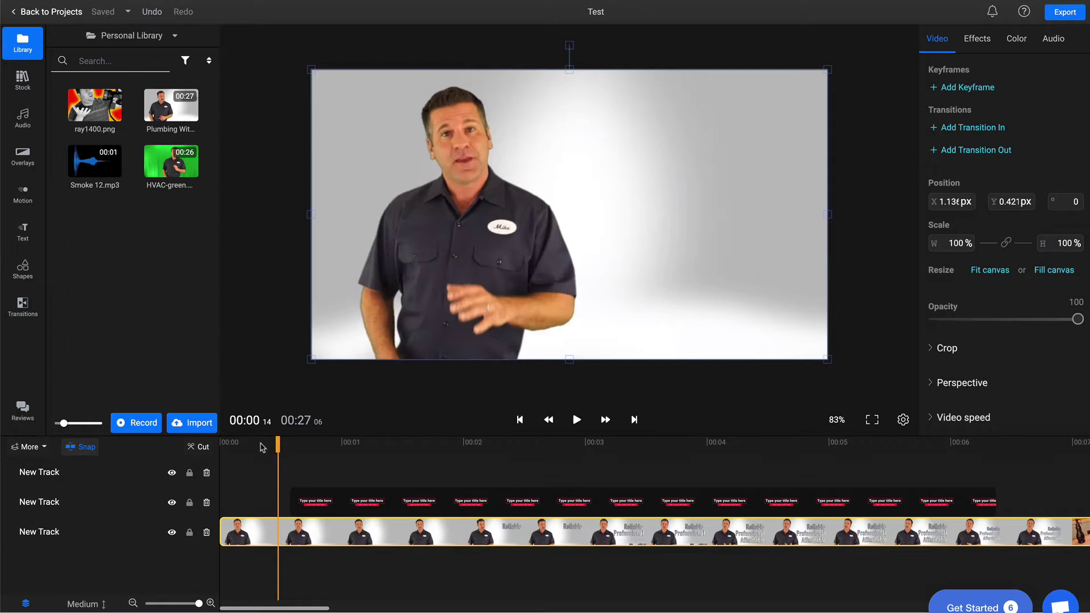
left_click(328, 449)
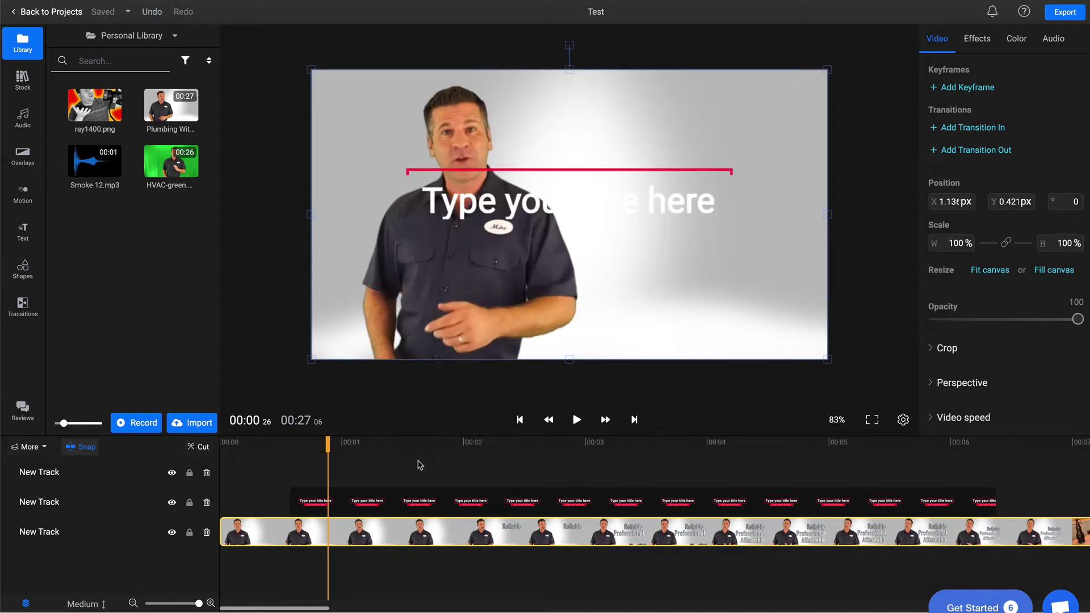
scroll(605, 471, "right", 5)
scroll(605, 470, "right", 20)
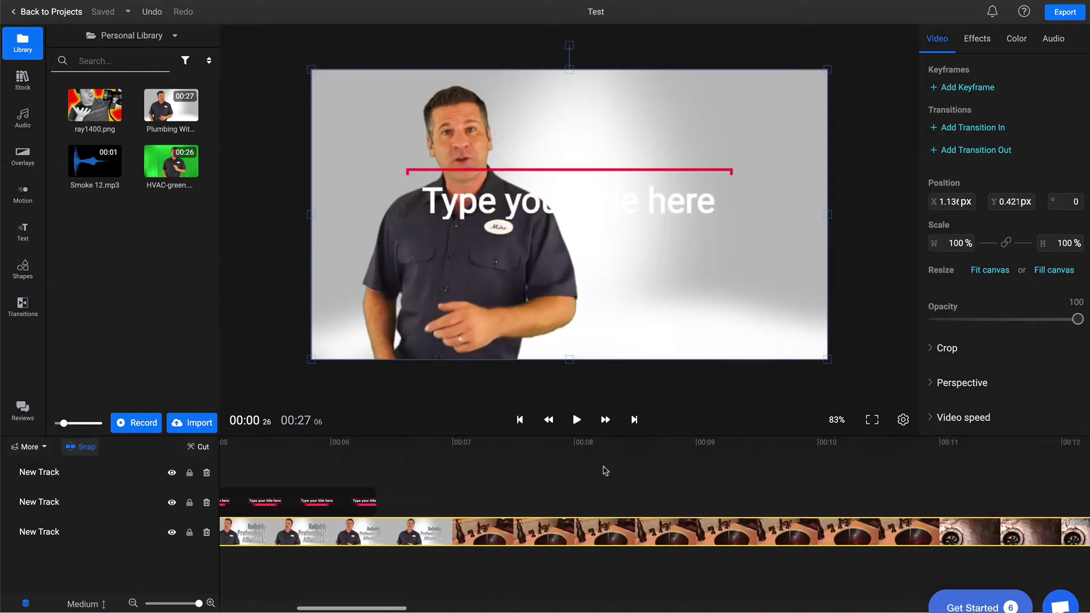
scroll(605, 471, "left", 20)
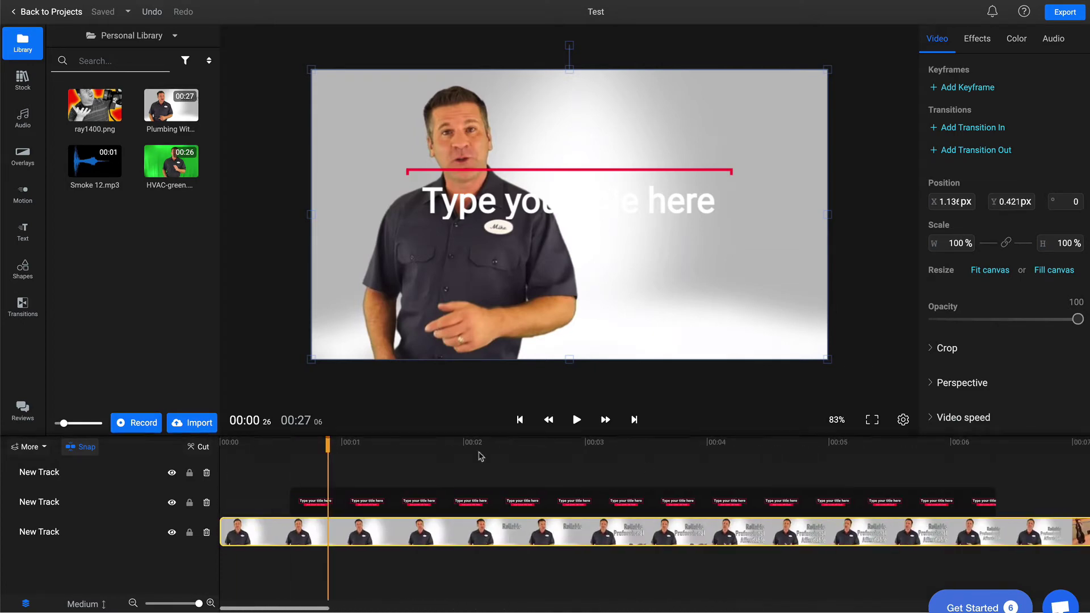
Move the title clip along the second track so that it ends together with the plumbing video
left_click(416, 502)
left_click_drag(417, 502, 724, 513)
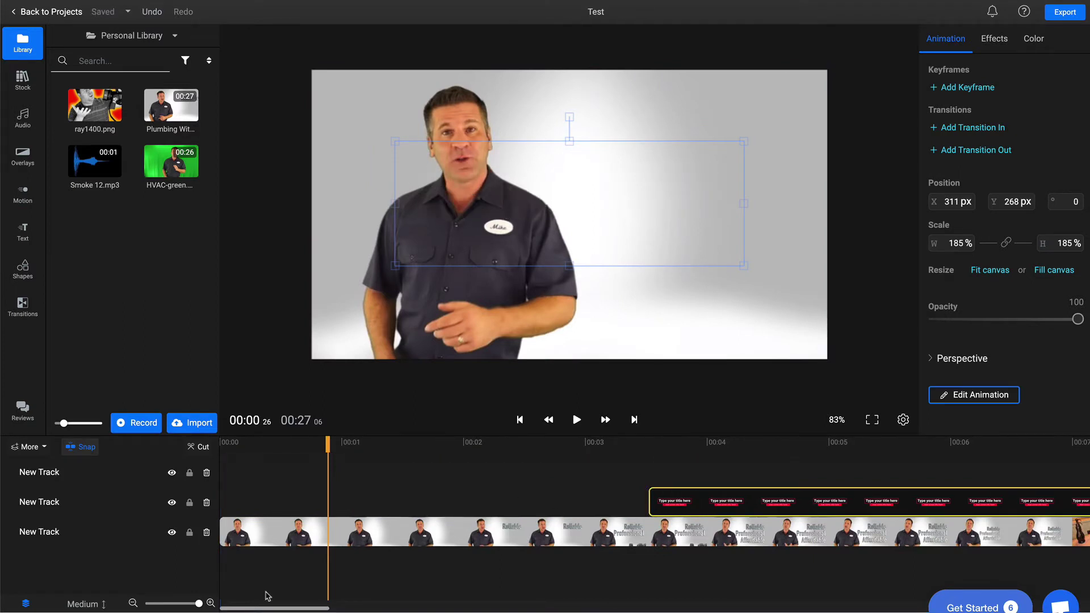
left_click_drag(198, 604, 145, 603)
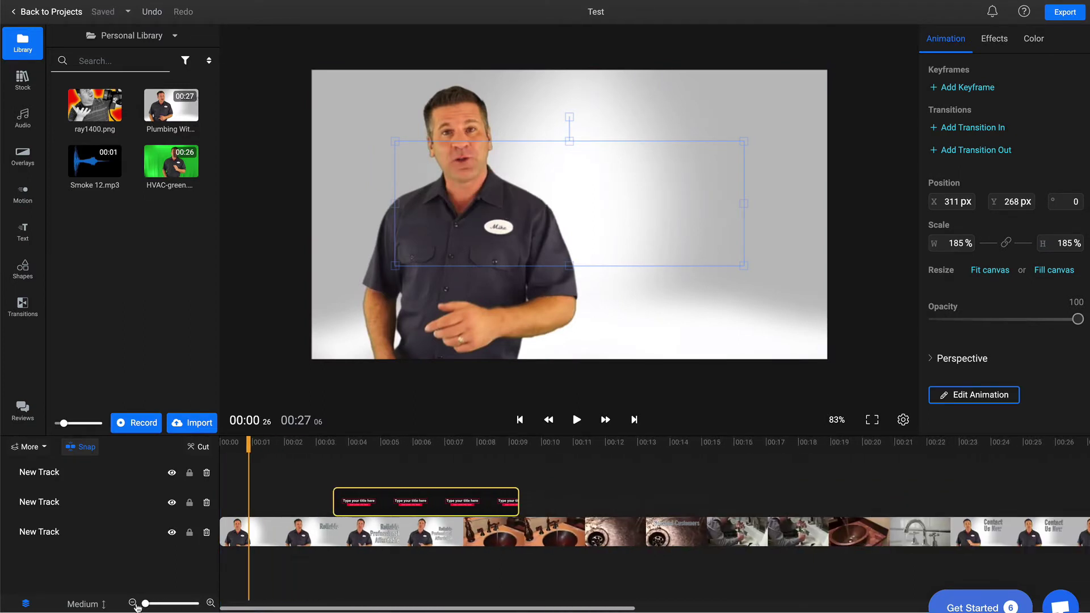
left_click_drag(402, 502, 978, 496)
scroll(949, 499, "right", 5)
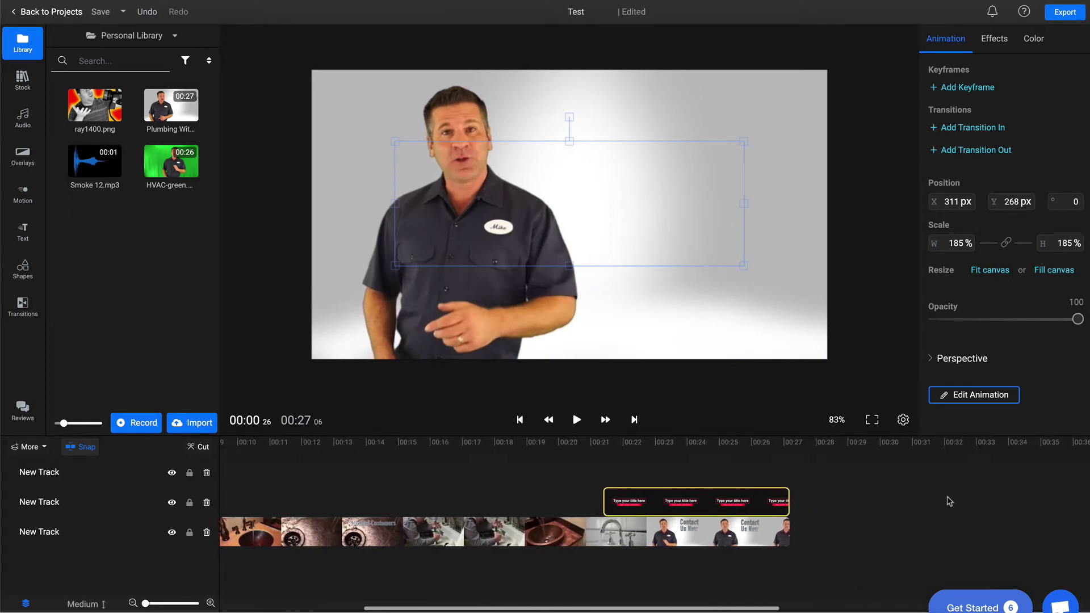
Shift the title clip to start at 22:27, where "Contact Us Now" is shown, and trim its end to the video's end
left_click(626, 446)
left_click_drag(628, 446, 652, 447)
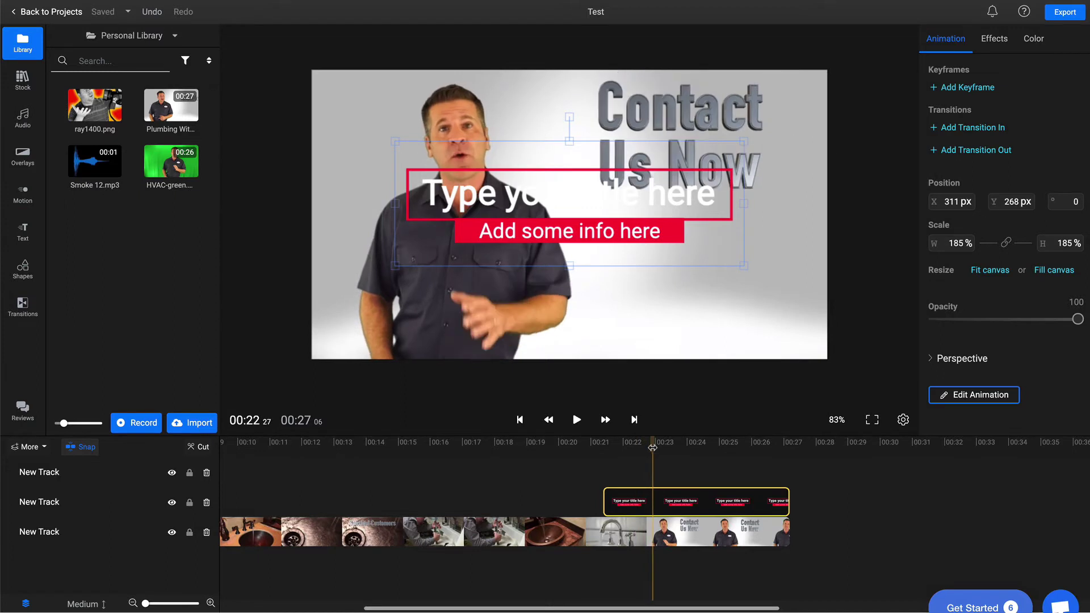
left_click_drag(671, 500, 721, 500)
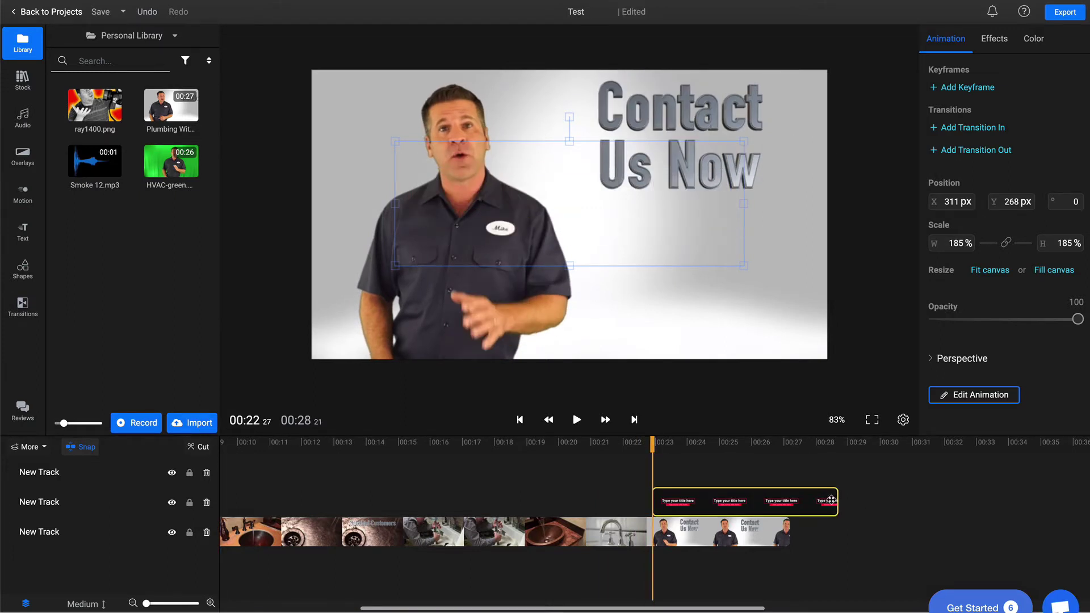
left_click_drag(830, 502, 789, 501)
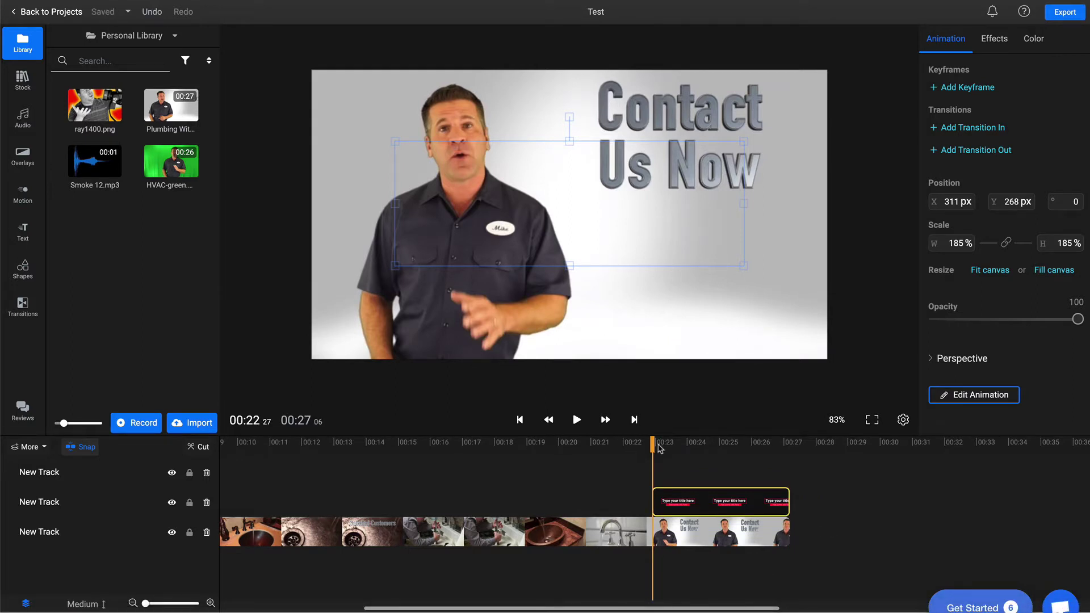
Scale the title down to about 121% and position it below the "Contact Us Now" lettering at about X 995, Y 497 px
left_click(691, 445)
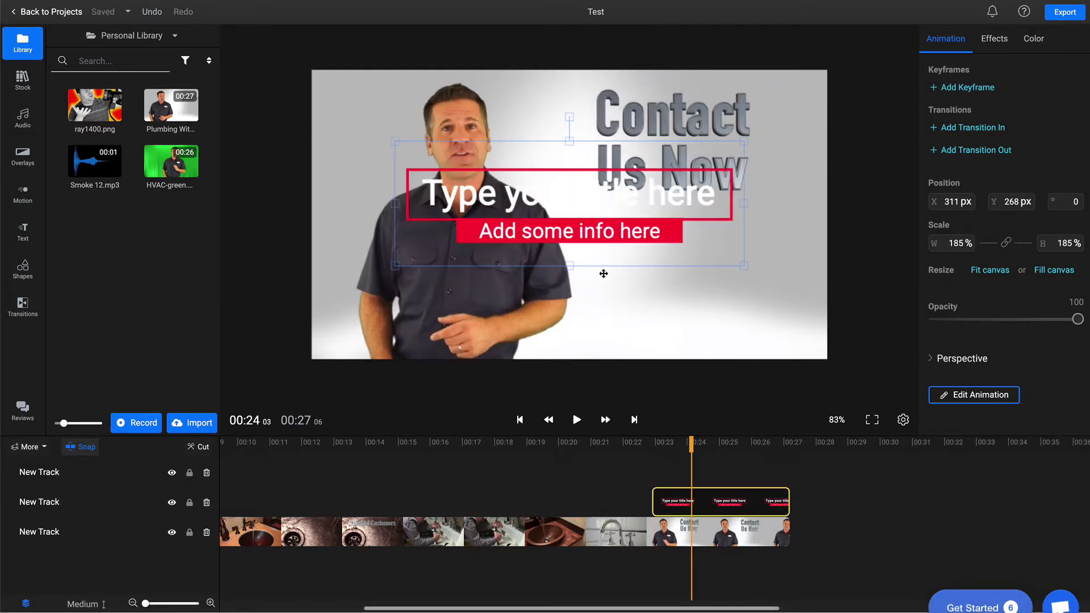
left_click_drag(522, 222, 587, 298)
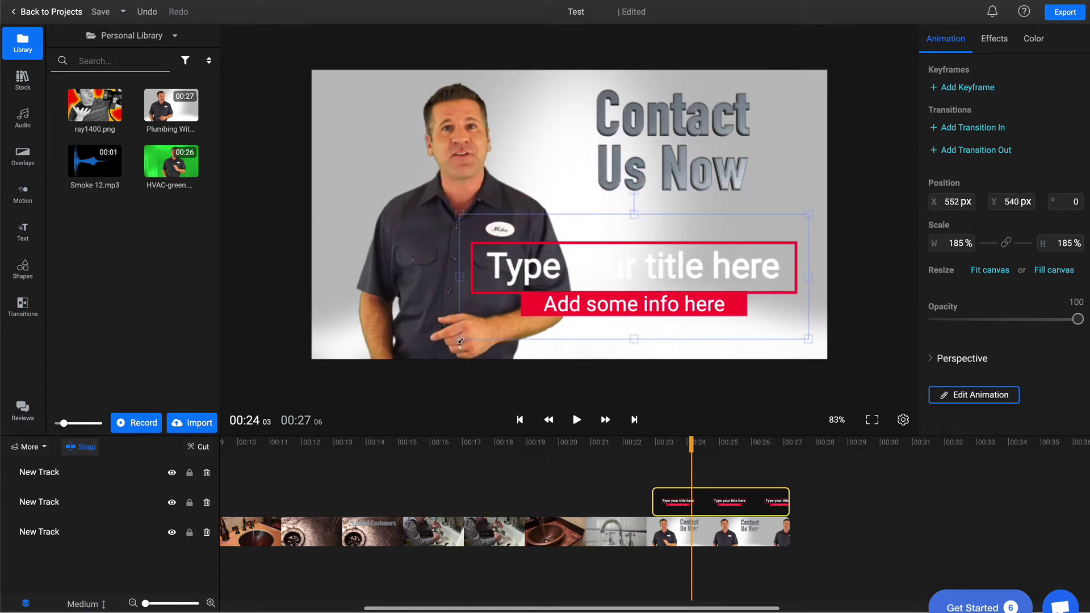
left_click_drag(460, 341, 588, 308)
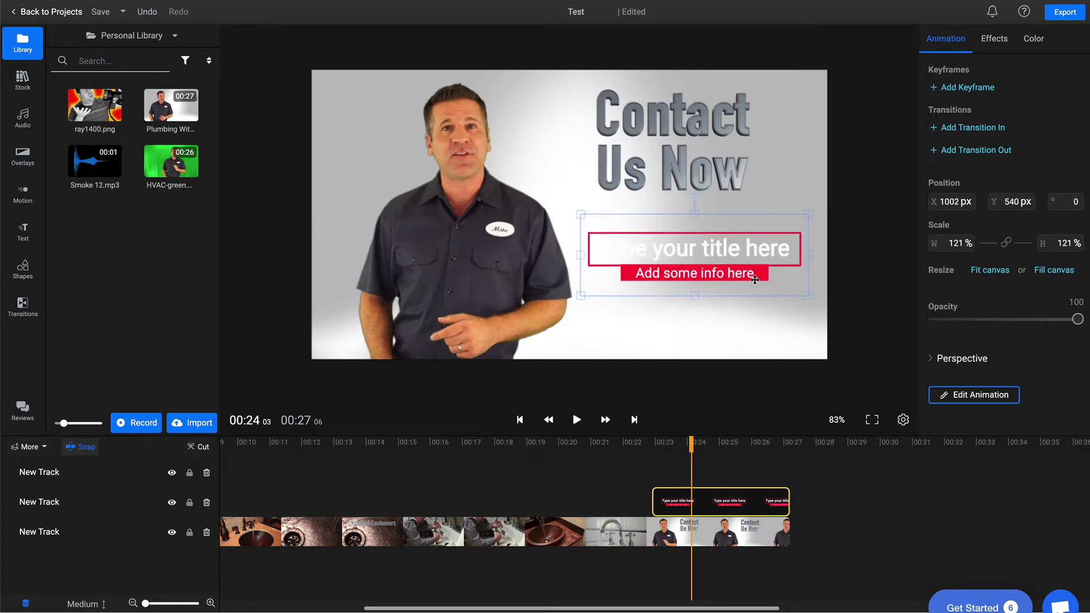
left_click_drag(724, 253, 722, 242)
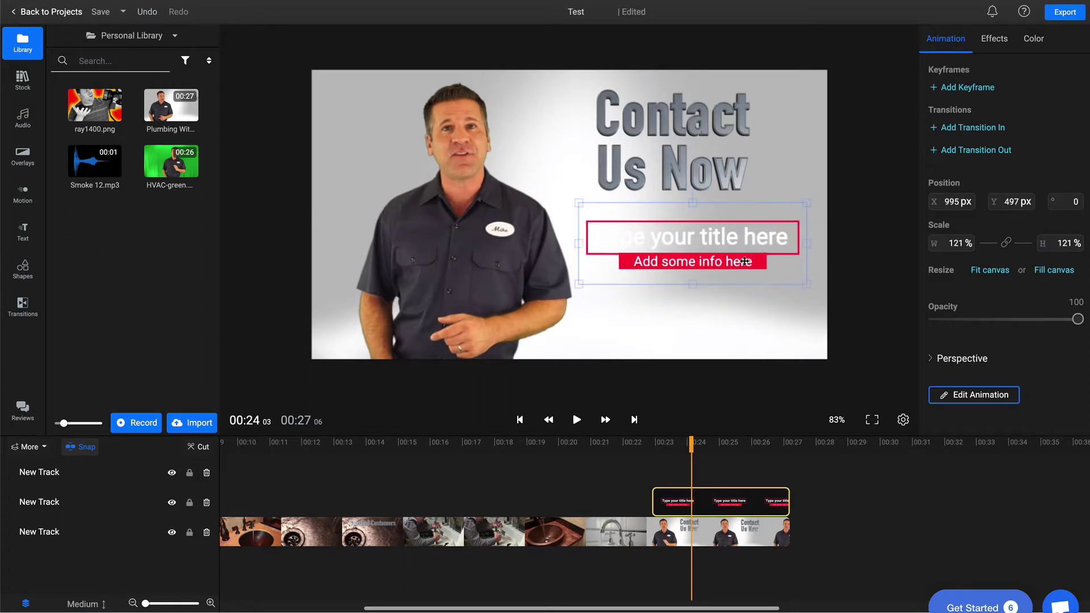
Open the motion title's animation for editing and replace its main line with the contact phone number
left_click(974, 395)
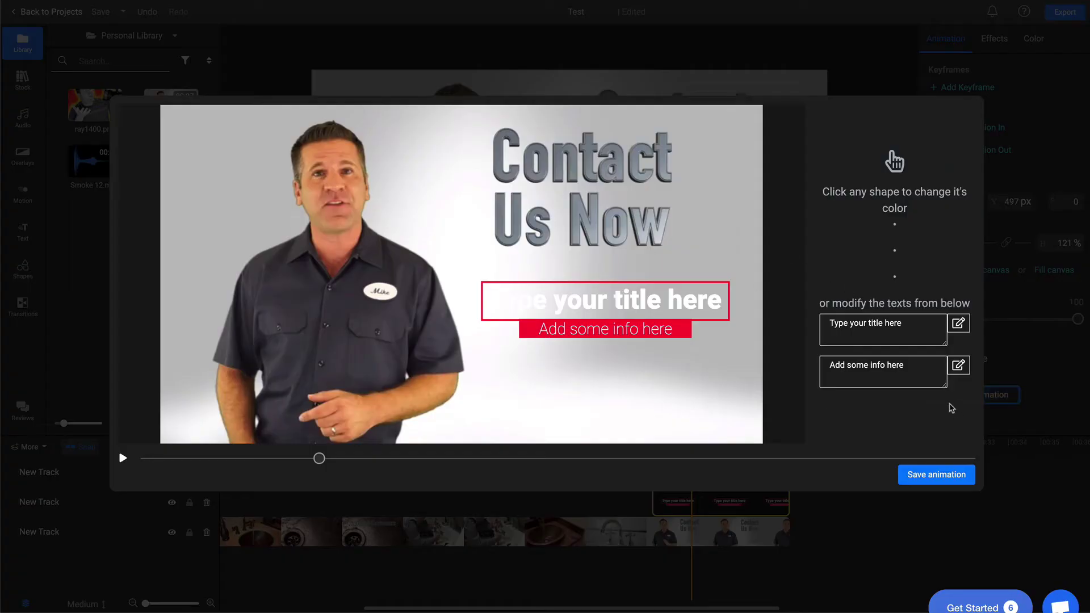
left_click(917, 323)
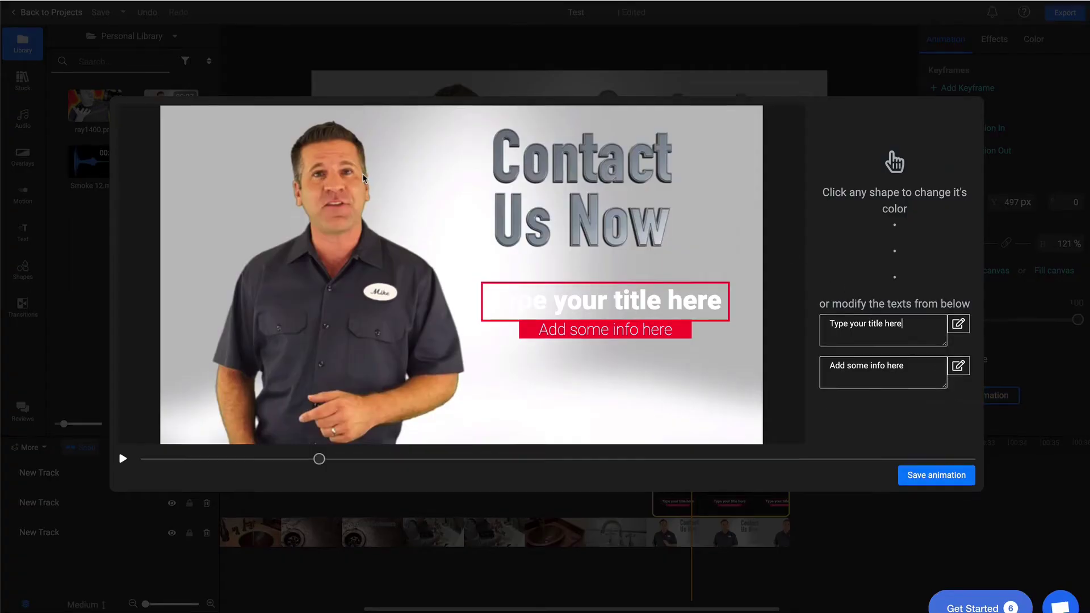
key("ctrl+a")
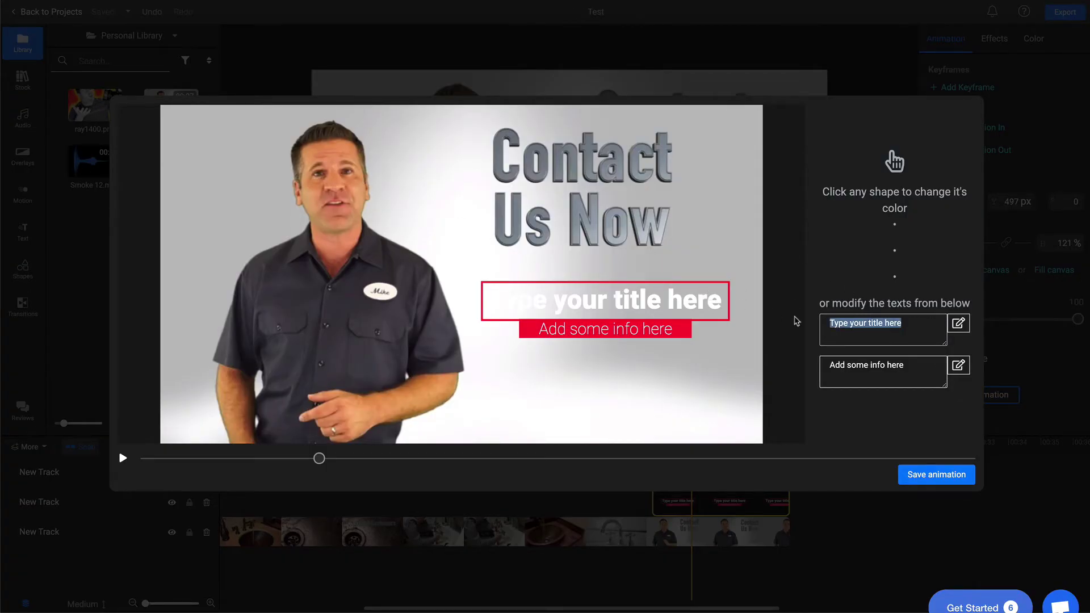
type("888")
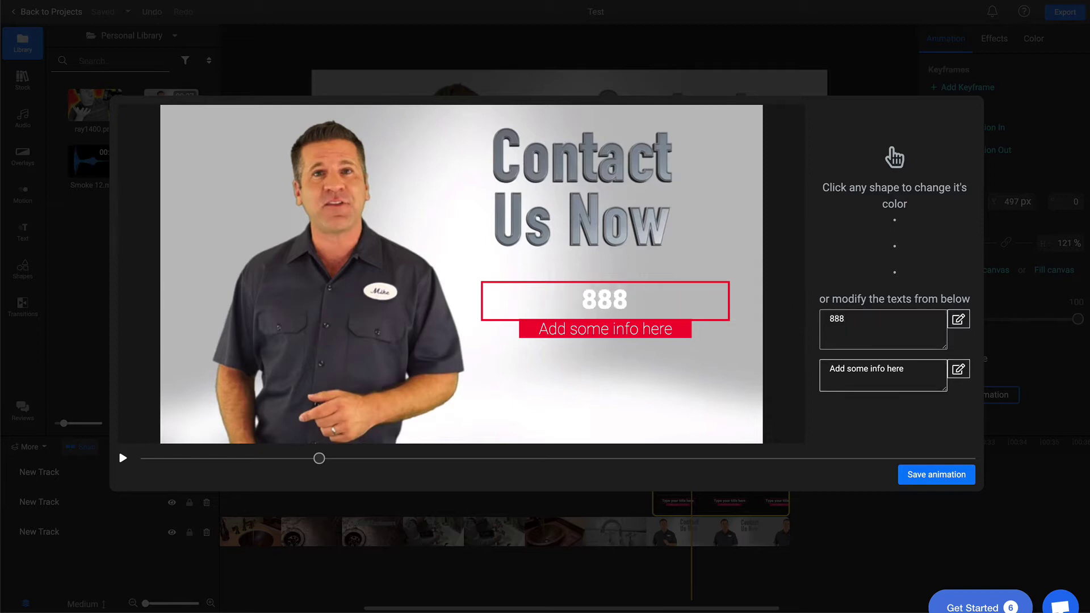
type(".888.8888")
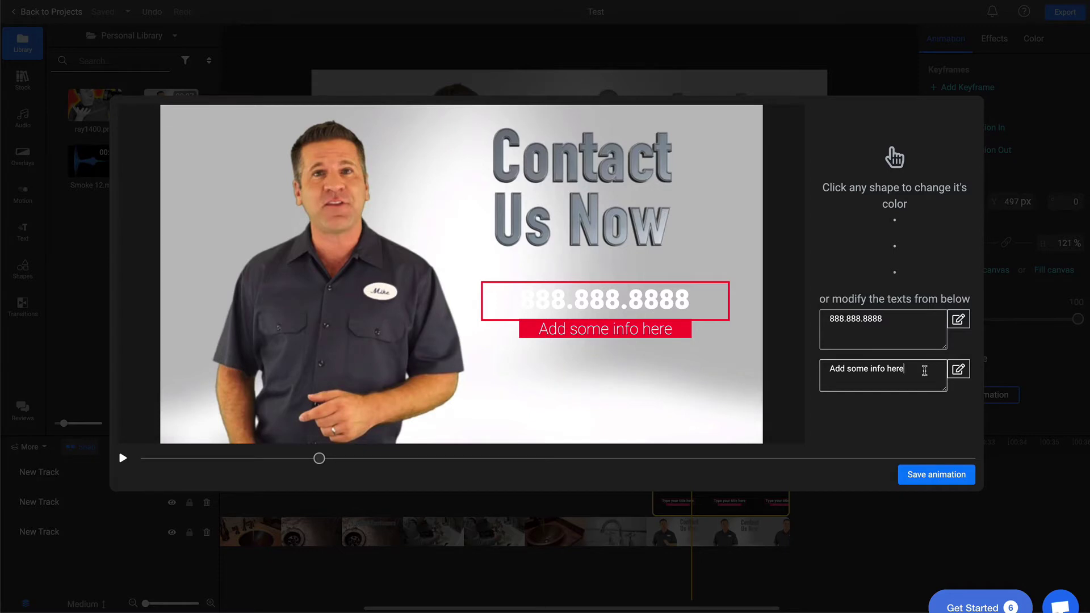
left_click(924, 371)
left_click_drag(903, 369, 826, 365)
type("www.")
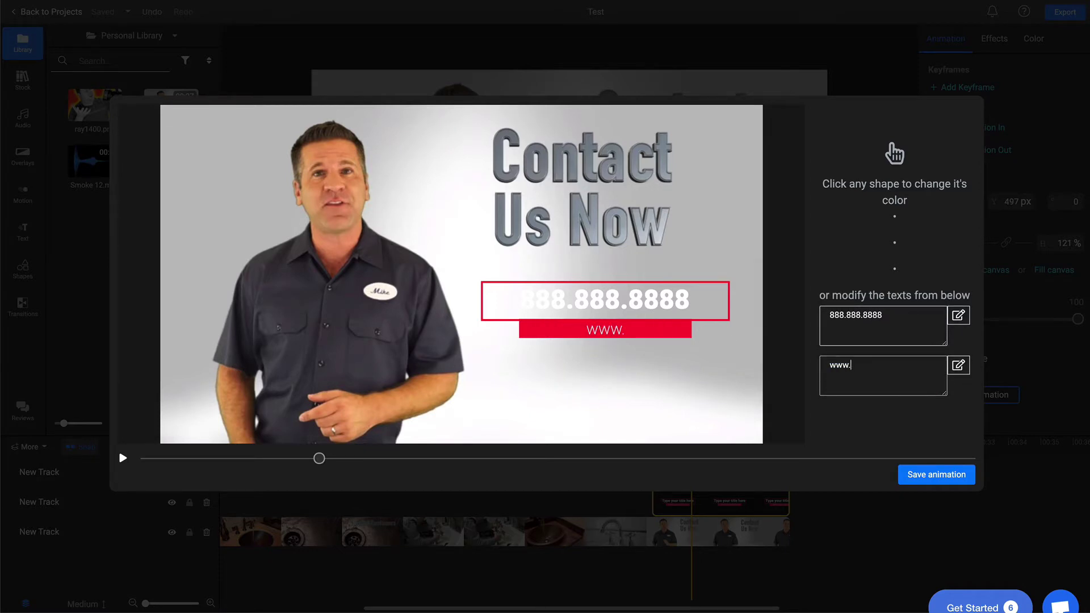
type("site.com")
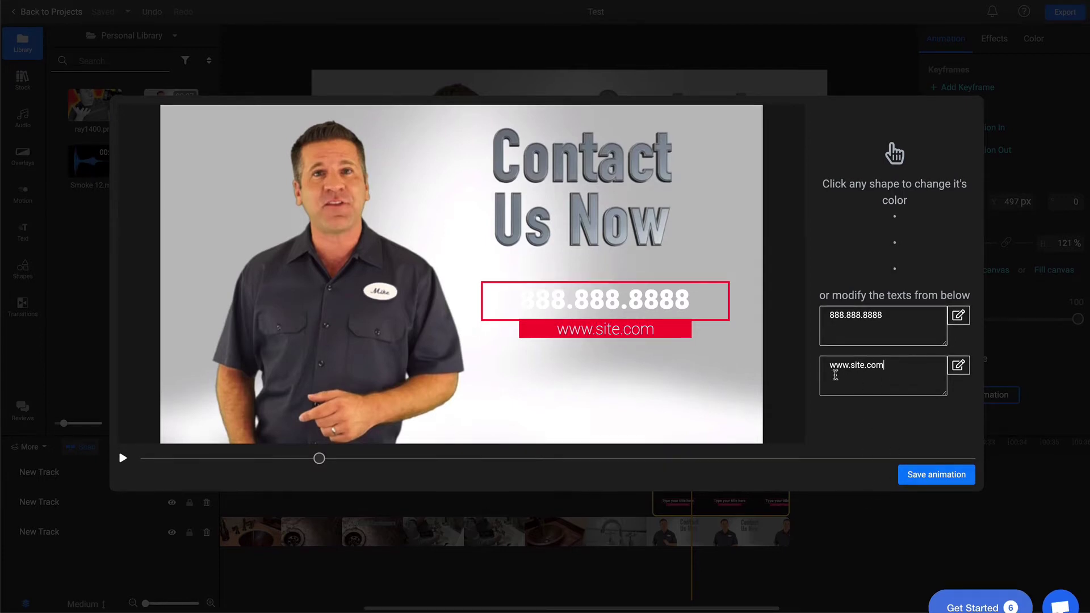
left_click(947, 479)
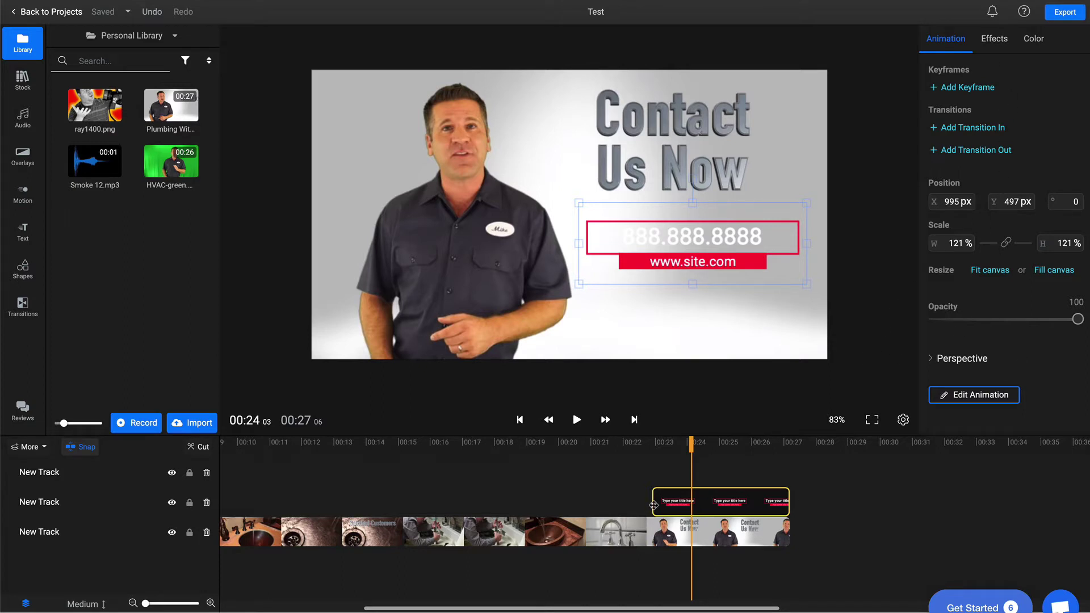
Try the plumbing video's opacity and size, leave it at 100.1% scale at X 0, Y 0, and add a CircleIn transition in
left_click(502, 444)
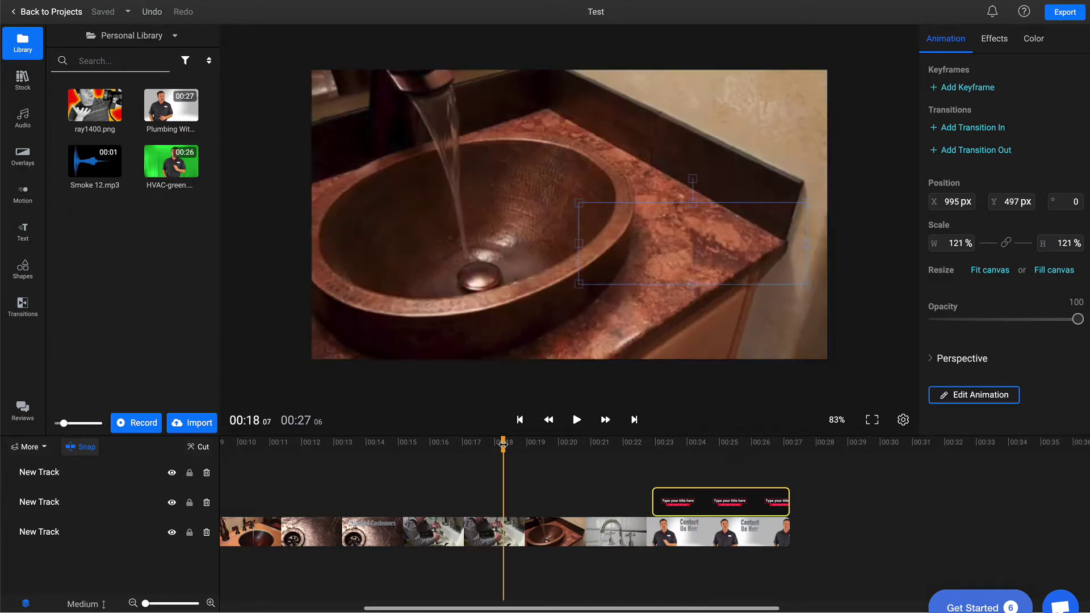
left_click(495, 527)
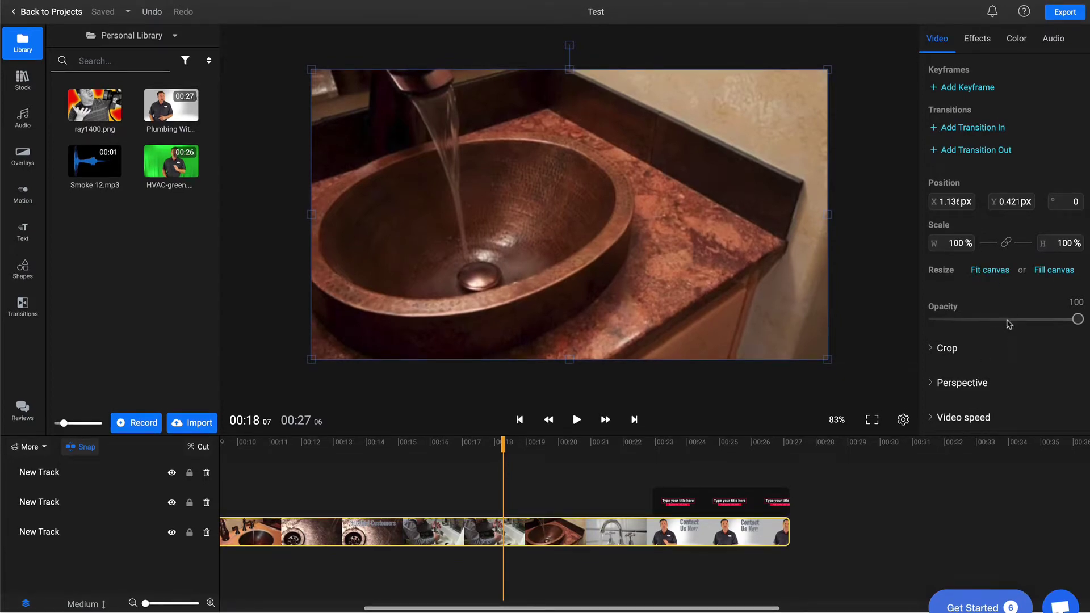
mouse_move(1077, 319)
left_mouse_down()
mouse_move(961, 319)
mouse_move(1077, 319)
left_mouse_up()
left_click_drag(827, 359, 797, 361)
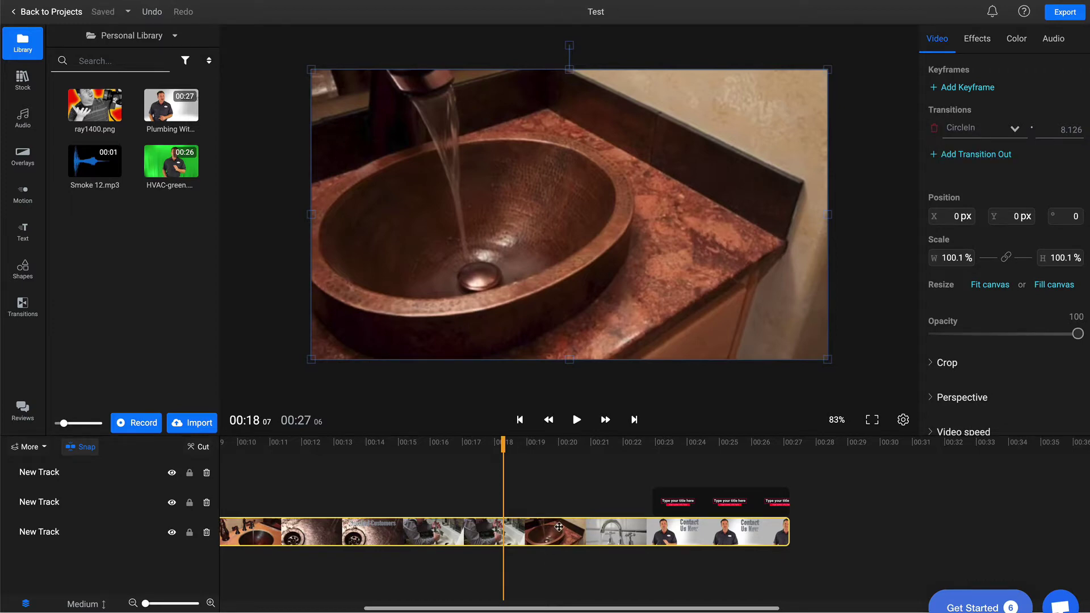
Shorten the CircleIn transition at the start of the plumbing video to about 1.3 seconds and play it from the beginning
scroll(559, 527, "left", 5)
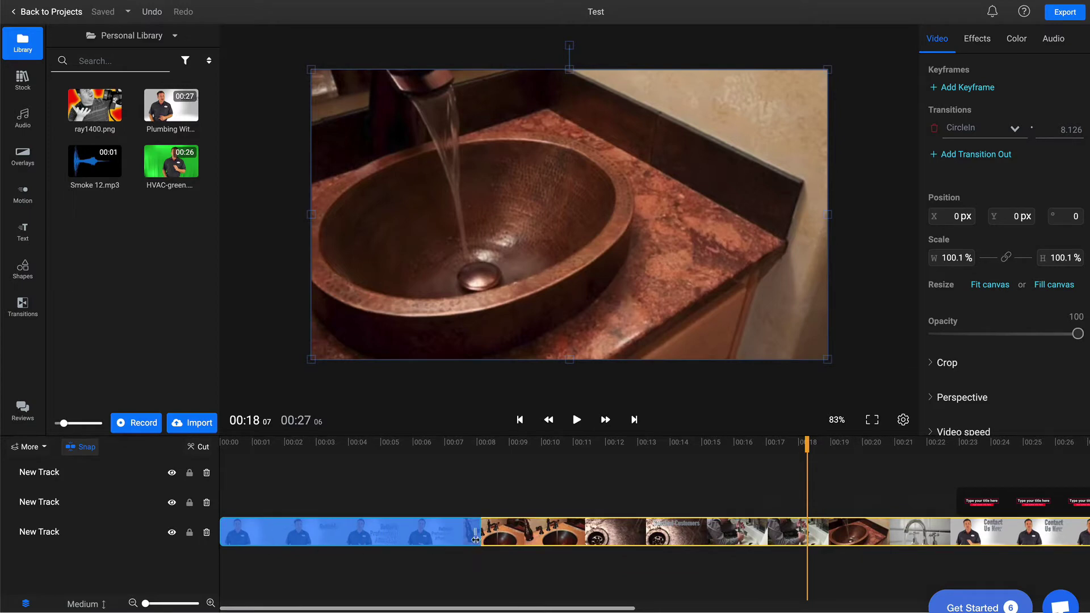
left_click_drag(477, 533, 256, 533)
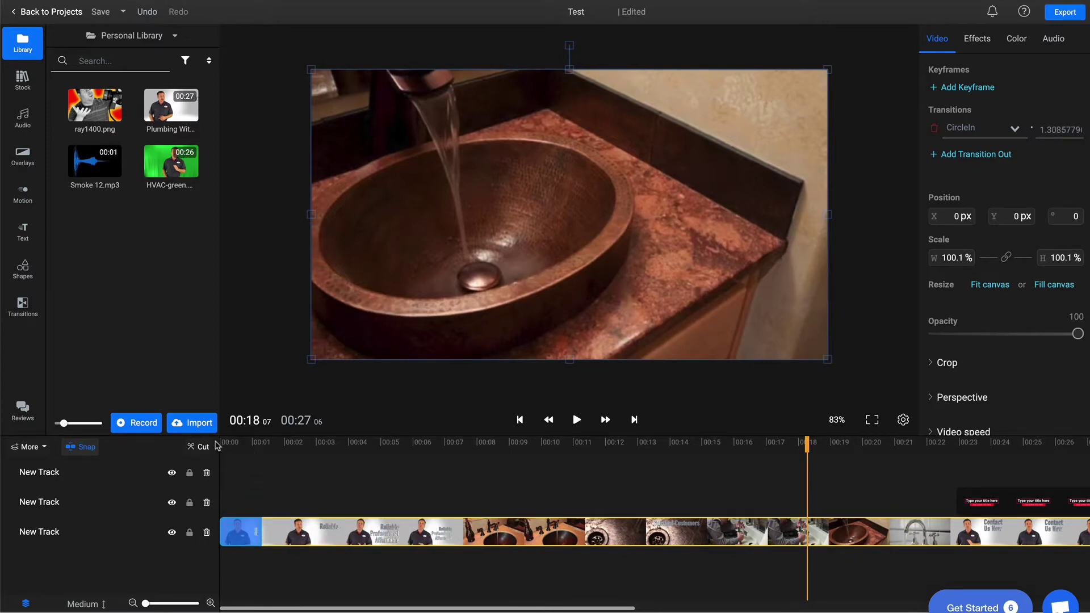
left_click_drag(227, 445, 219, 446)
key("space")
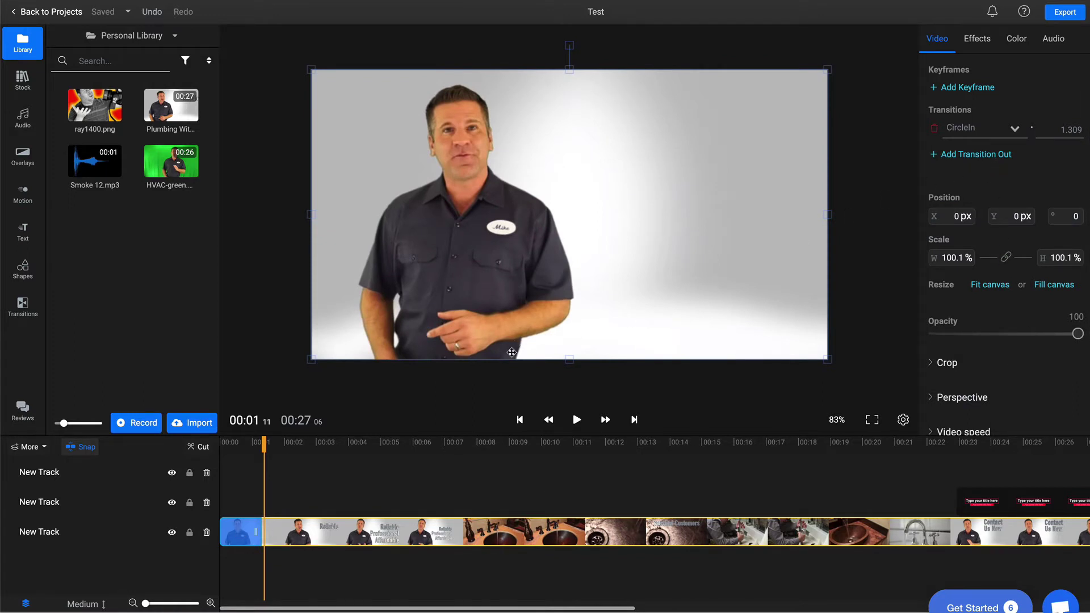
Undo the deletion of the plumbing clip and remove its CircleIn transition
key("Delete")
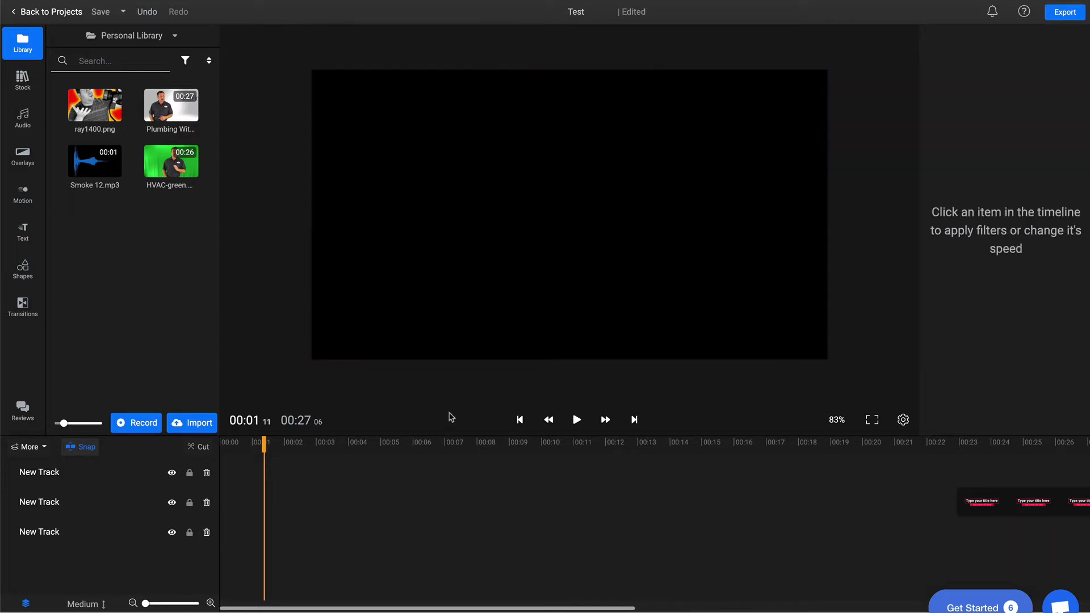
left_click(146, 11)
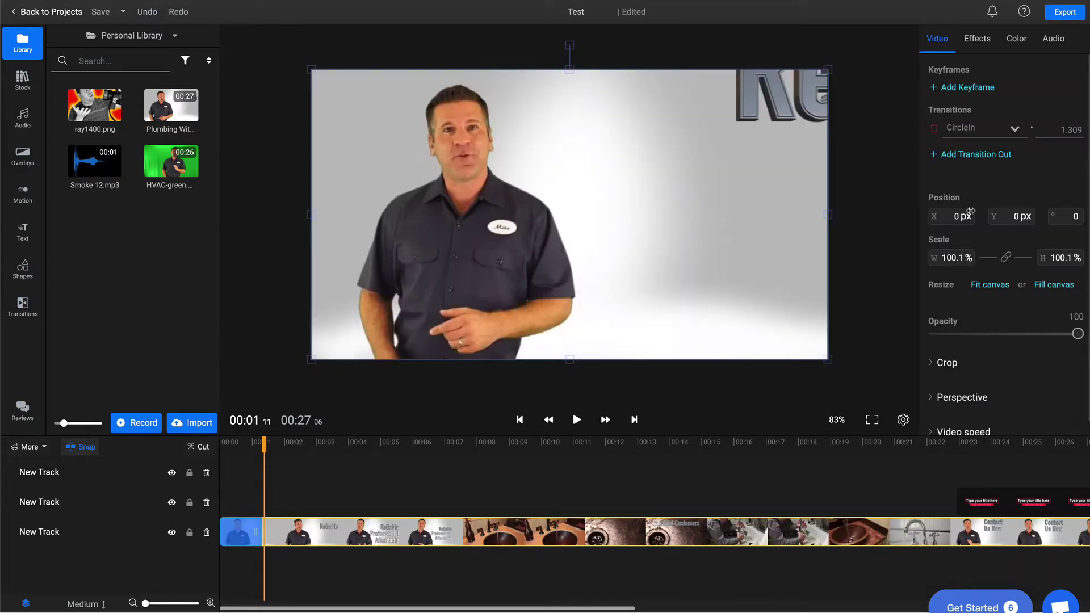
left_click(937, 130)
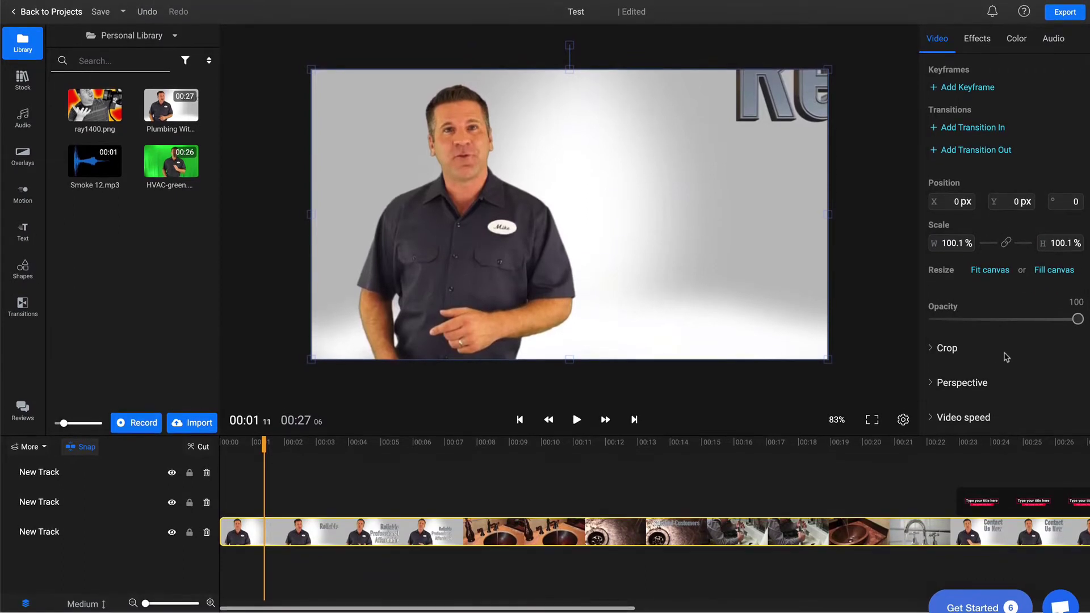
Try cropping the plumbing video from its left and top edges, returning both crops to 0%, and view the remaining crop settings
left_click(932, 351)
mouse_move(933, 387)
left_mouse_down()
mouse_move(980, 386)
mouse_move(924, 392)
left_mouse_up()
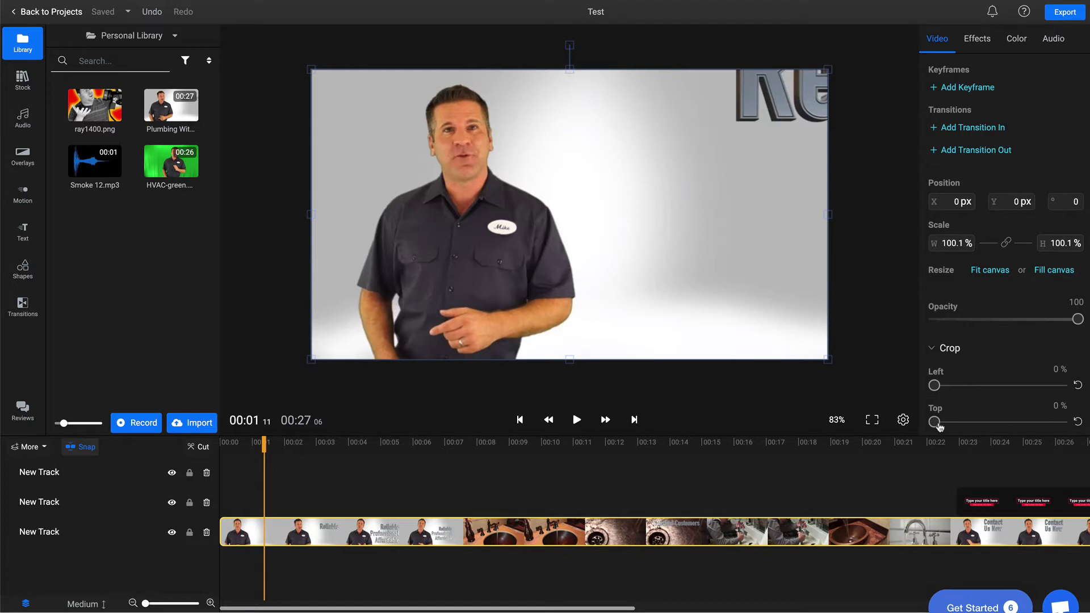
mouse_move(933, 422)
left_mouse_down()
mouse_move(968, 426)
mouse_move(933, 423)
left_mouse_up()
scroll(999, 398, "down", 1)
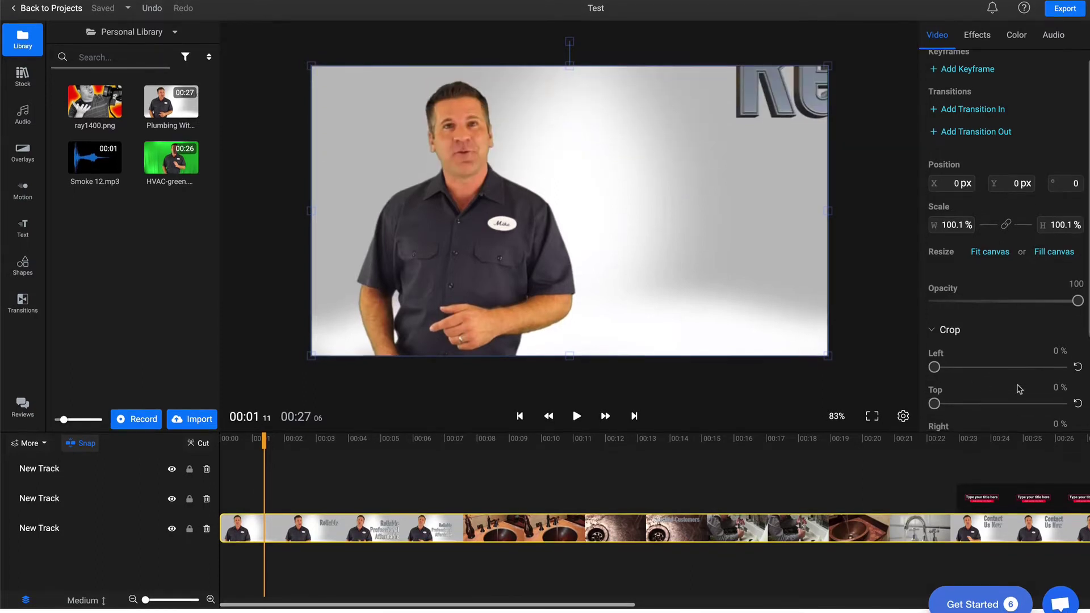
scroll(1019, 389, "down", 2)
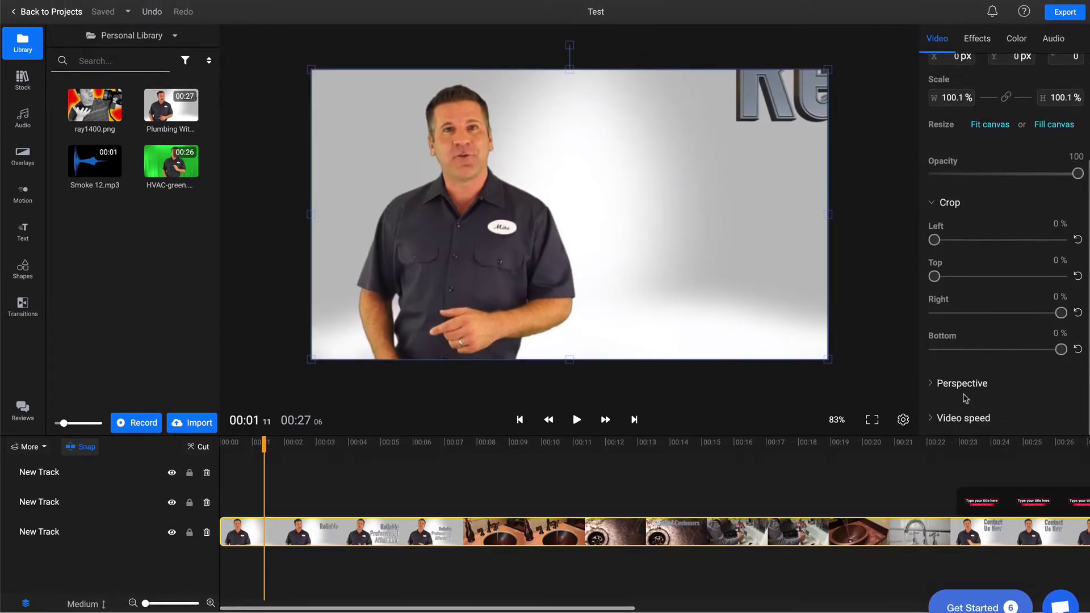
Try the horizontal perspective skew on the plumbing video, including a 10° skew over the contact scene at 24:21
left_click(933, 386)
scroll(996, 377, "down", 1)
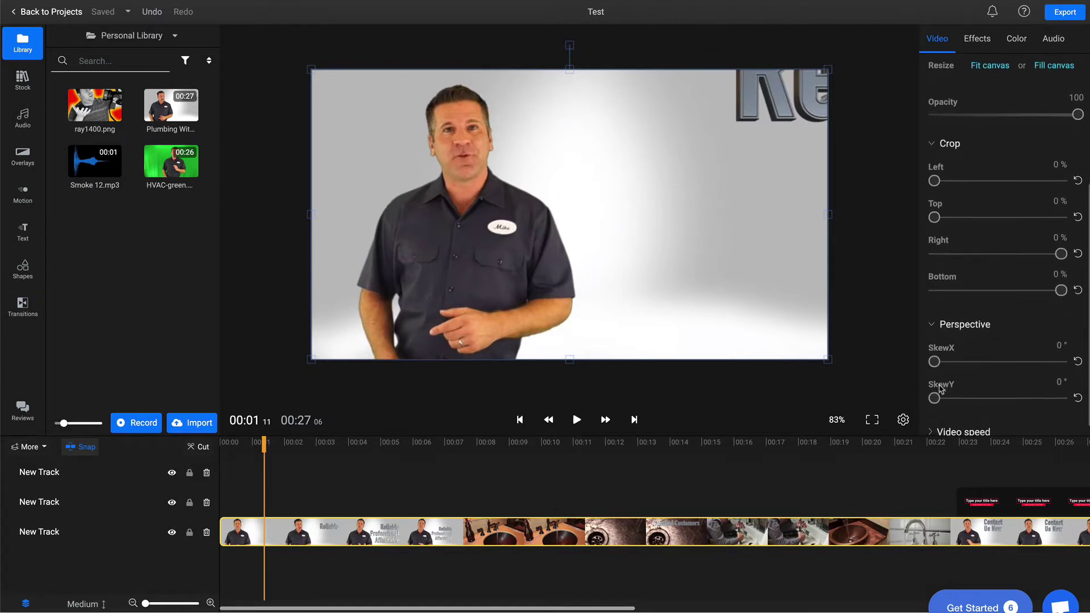
mouse_move(934, 360)
left_mouse_down()
mouse_move(956, 361)
mouse_move(928, 368)
left_mouse_up()
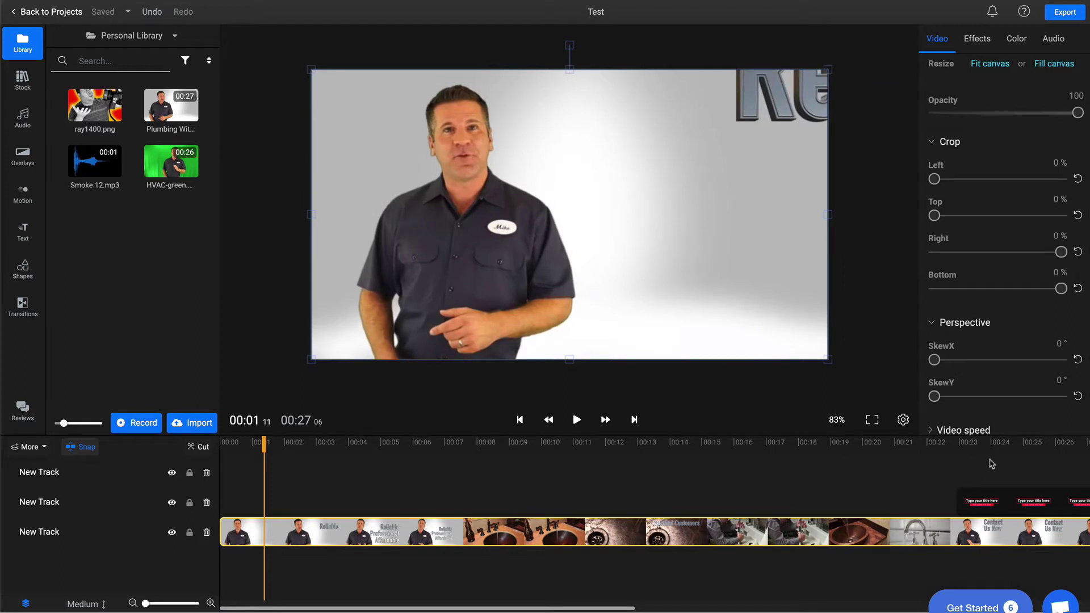
left_click(1015, 444)
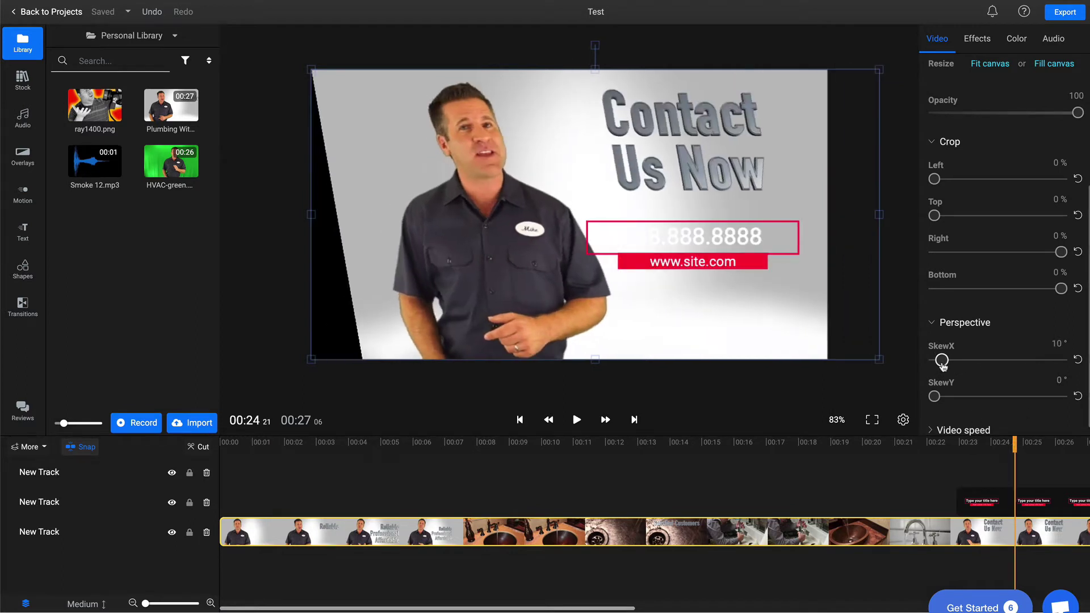
Skew the contact title 26° along X and shift it slightly left to X 961 px
left_click(988, 500)
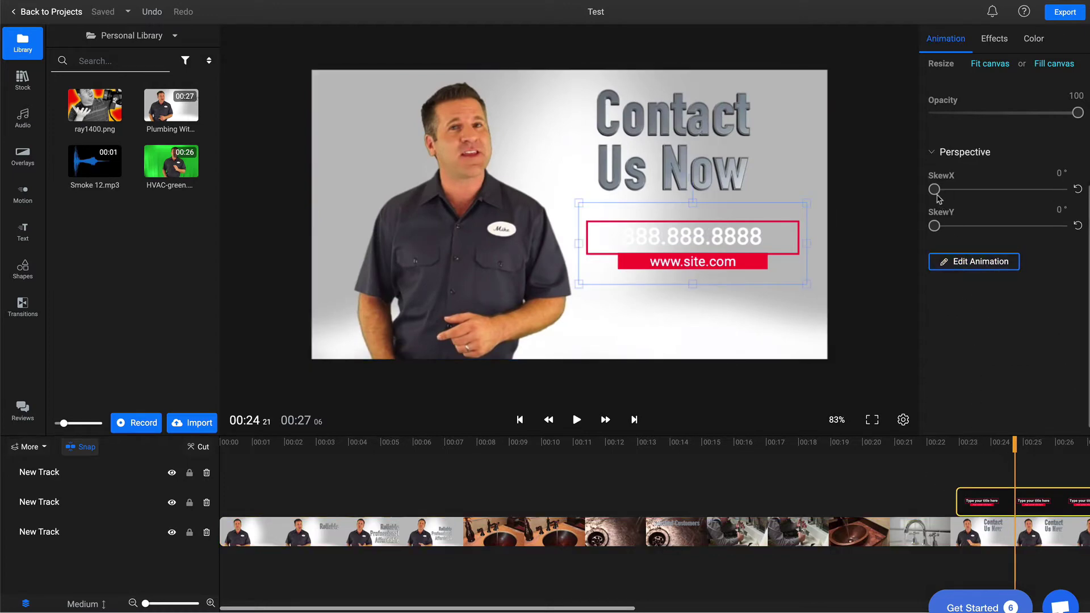
mouse_move(935, 189)
left_mouse_down()
mouse_move(980, 191)
mouse_move(952, 190)
left_mouse_up()
left_click_drag(780, 263, 771, 263)
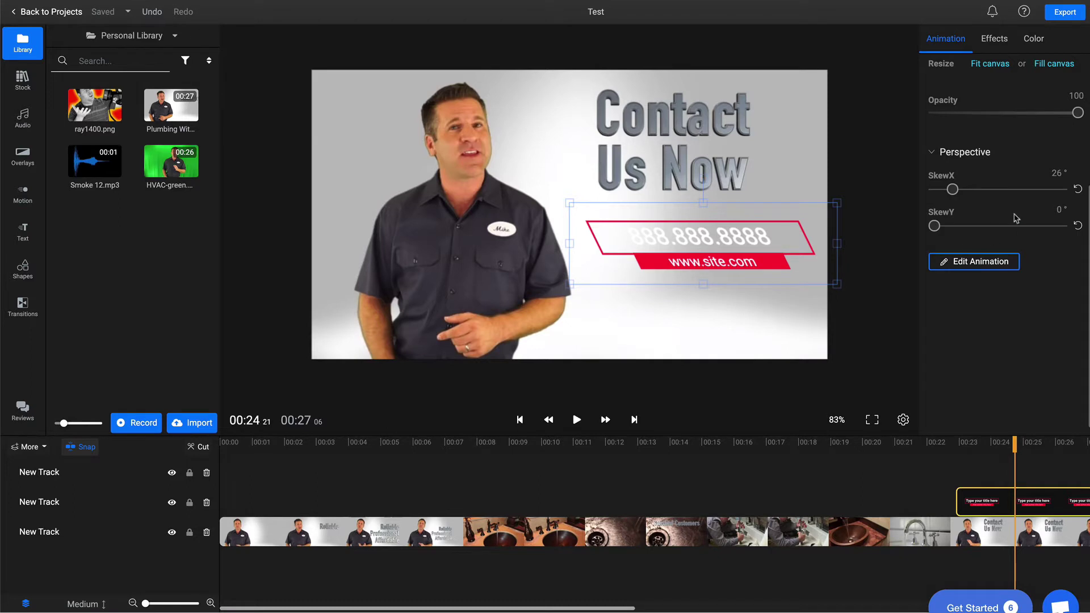
Look through the effects, color filters and basic color adjustments available for the contact title
left_click(1003, 43)
left_click(1034, 40)
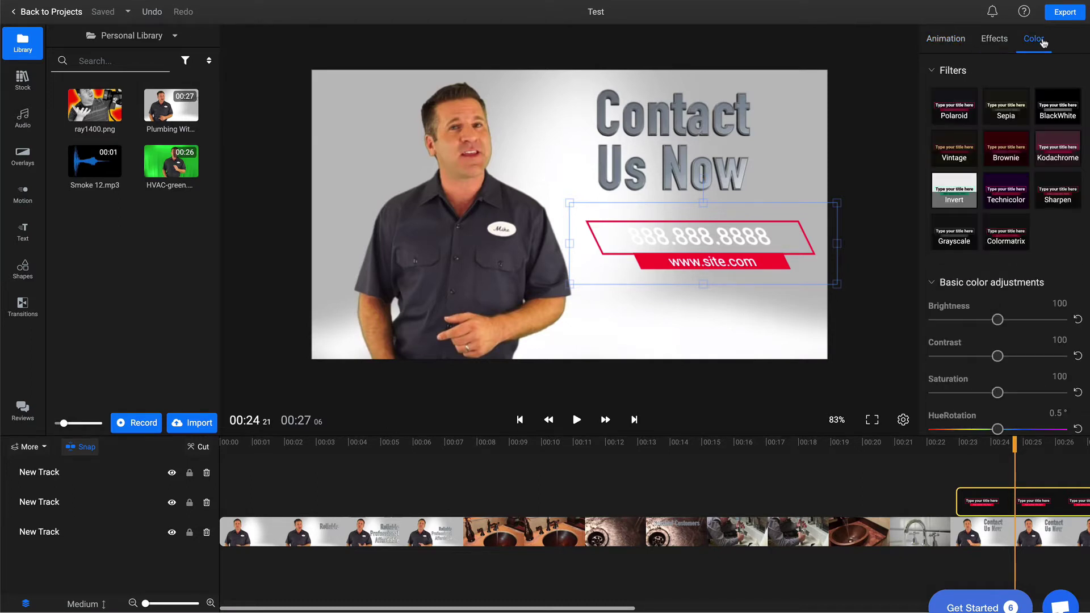
left_click(943, 38)
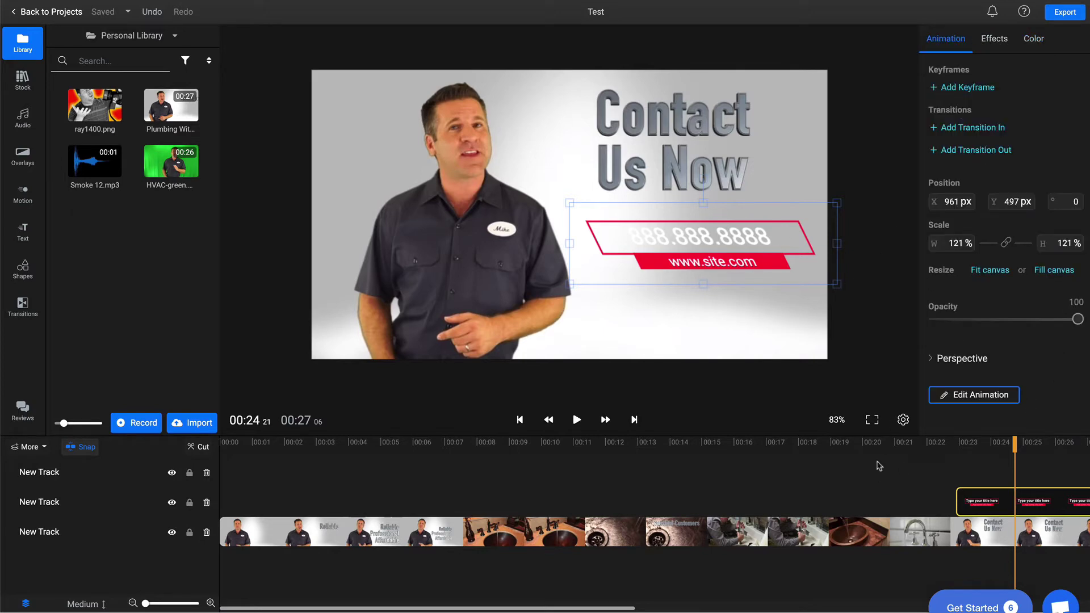
Try the Flyeye effect on the plumbing video at 16:00 and remove it again
left_click(735, 442)
left_click(733, 545)
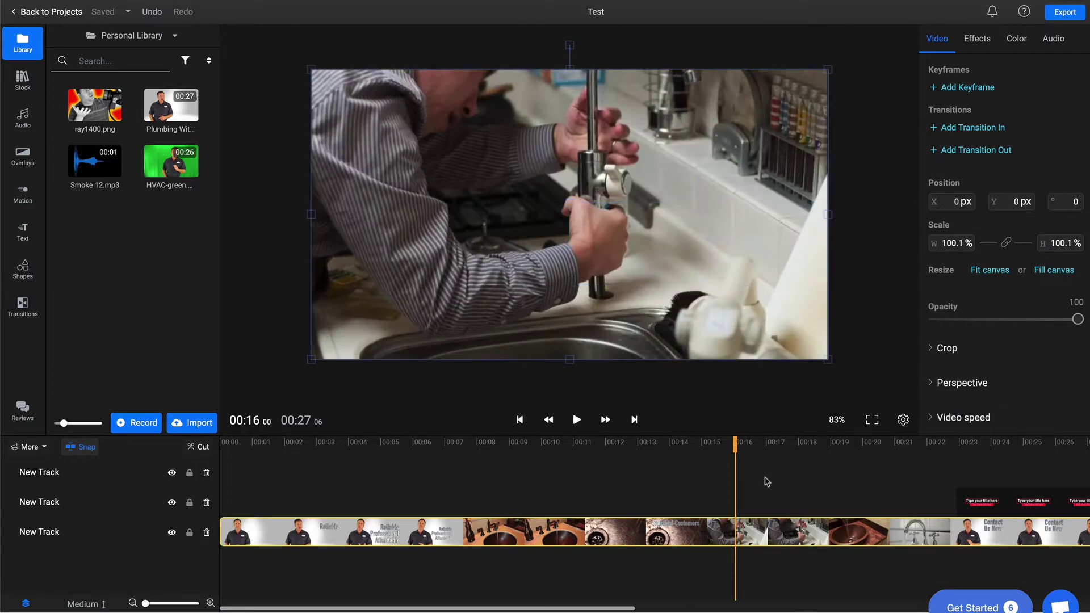
left_click(986, 46)
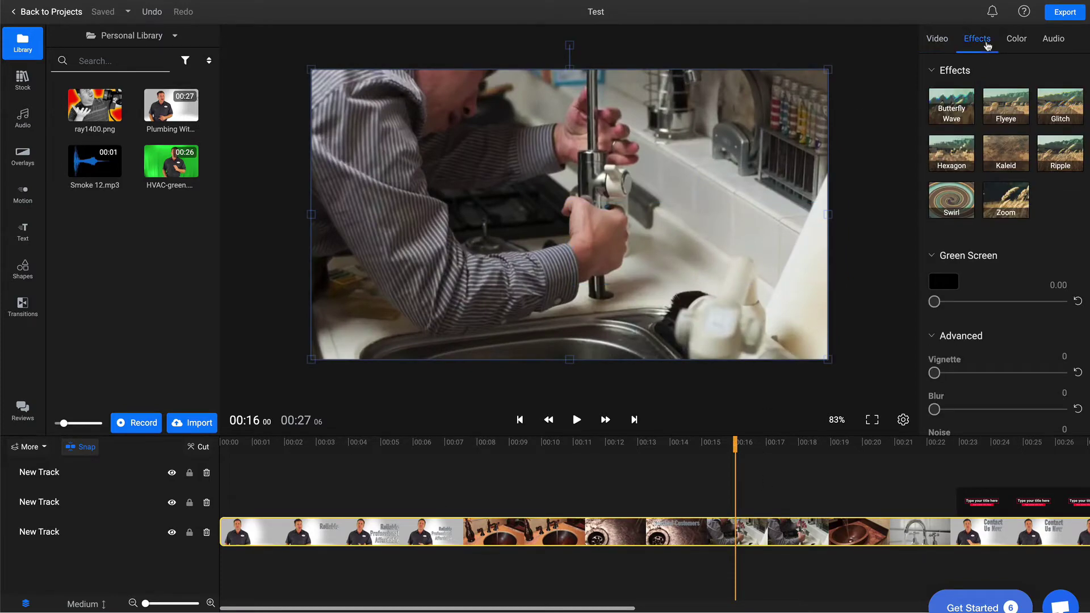
left_click(1007, 106)
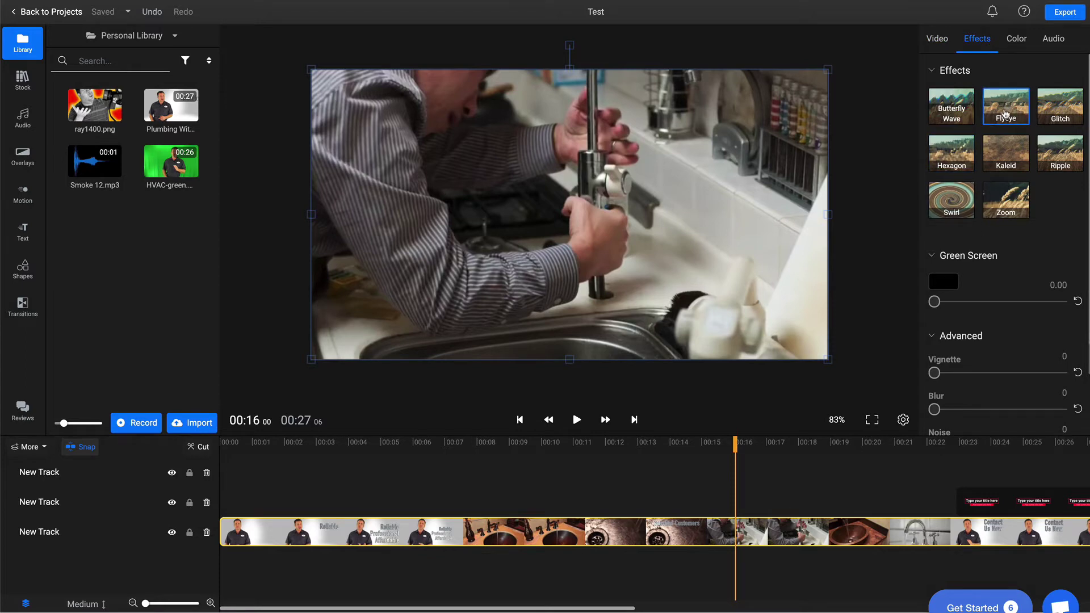
left_click(1007, 108)
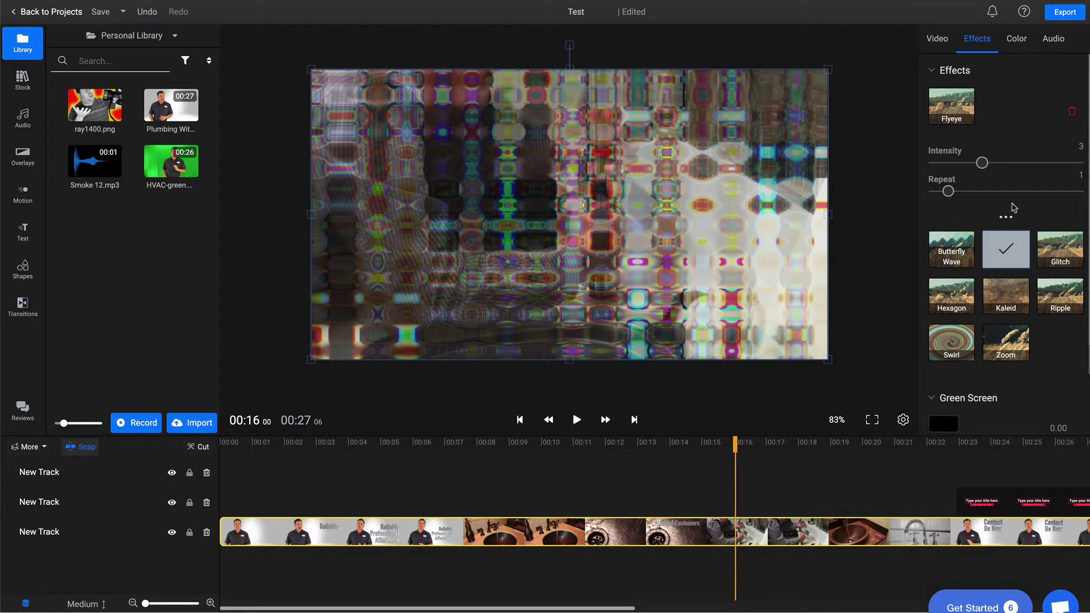
left_click(1072, 111)
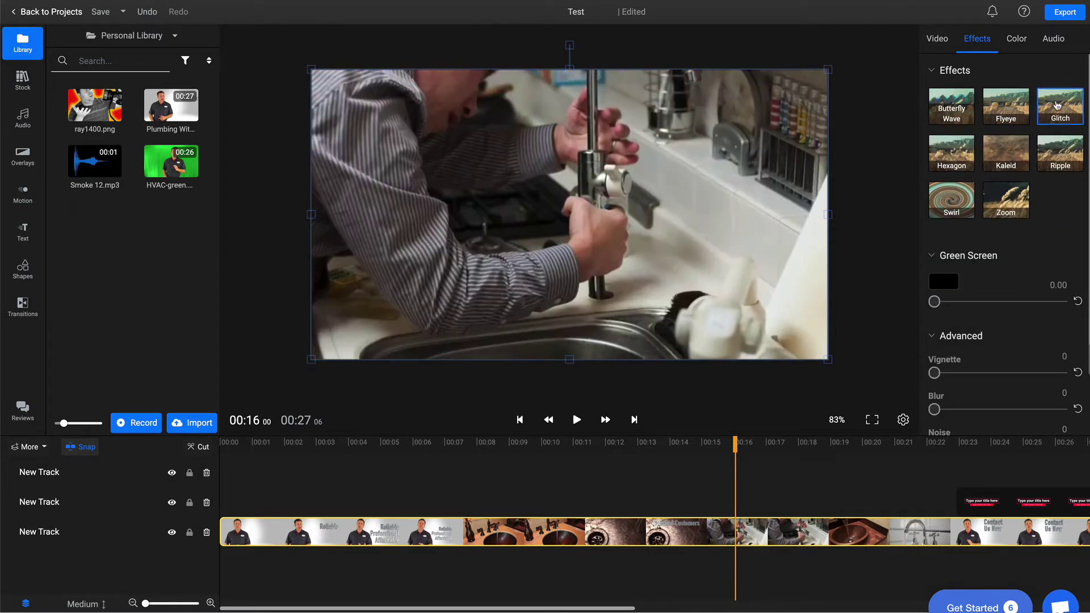
Try the Glitch effect on the plumbing video, remove it, and apply the Zoom effect instead
left_click(1057, 106)
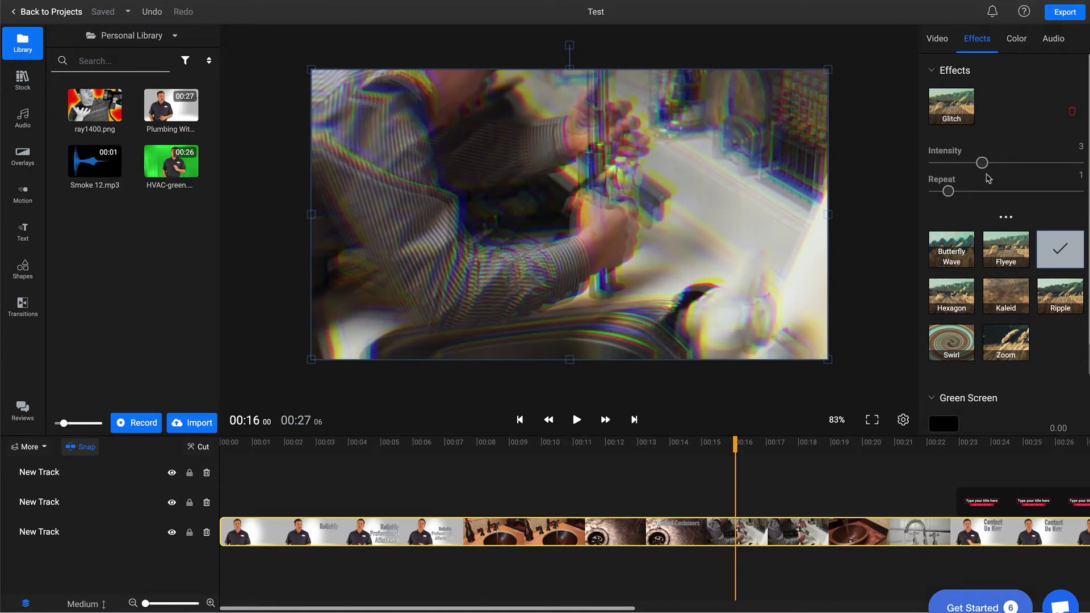
left_click(1070, 116)
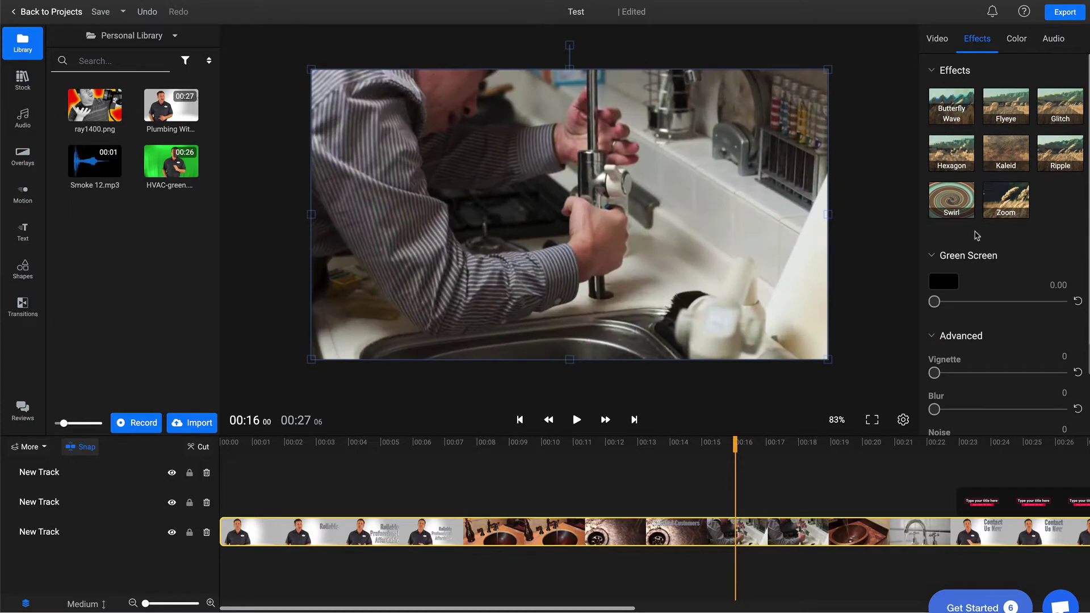
left_click(1000, 207)
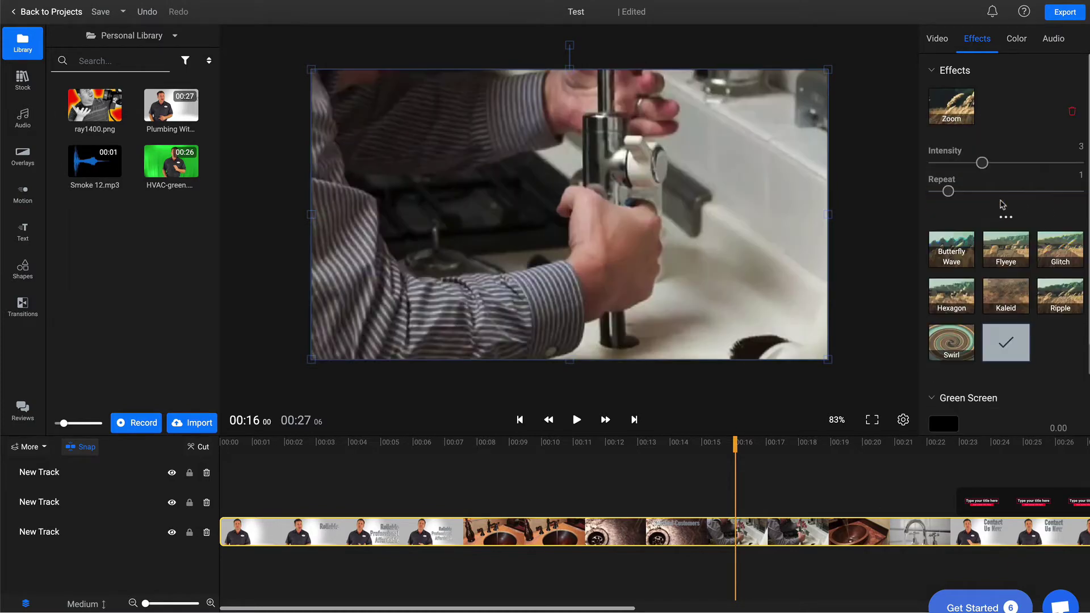
Remove the Zoom effect from the plumbing video
left_click(1073, 116)
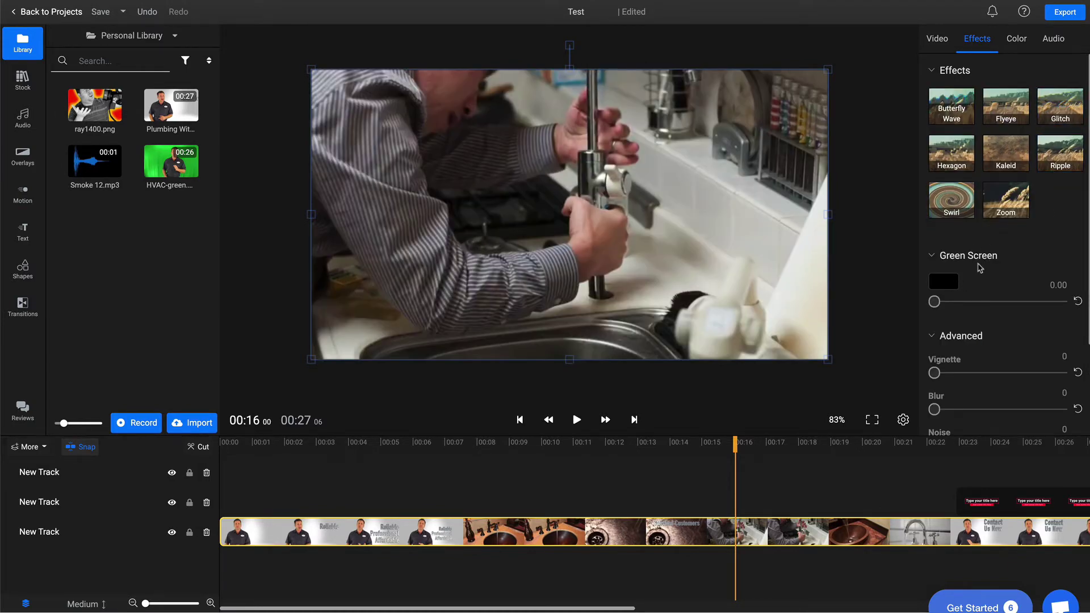
Try the Vignette, Blur and Noise adjustments on the plumbing video and return them to zero
scroll(989, 279, "down", 4)
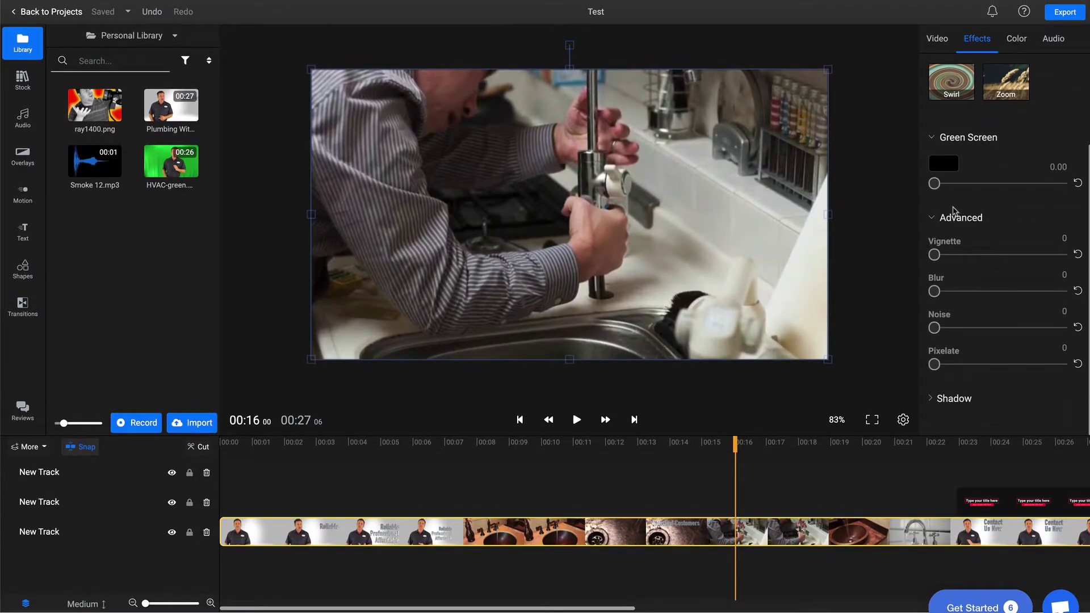
left_click_drag(936, 257, 874, 259)
mouse_move(934, 293)
left_mouse_down()
mouse_move(1019, 291)
mouse_move(932, 291)
left_mouse_up()
left_click_drag(937, 329, 909, 333)
left_click_drag(936, 329, 939, 331)
left_click_drag(939, 331, 935, 332)
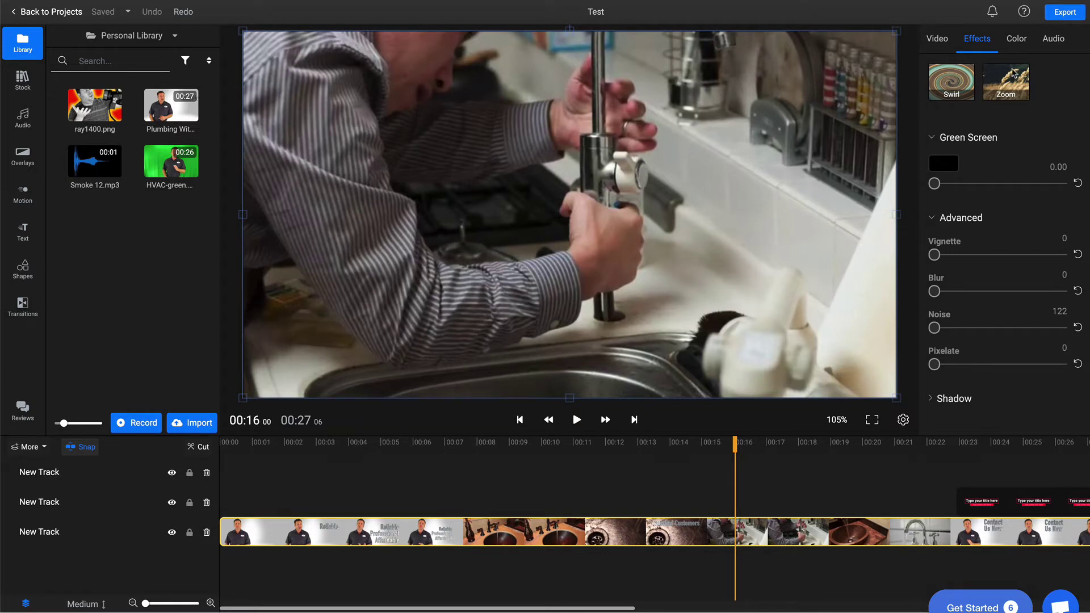
Try the BlackWhite, Polaroid, Sepia, Brownie and Technicolor color filters on the plumbing video and undo them
left_click(1017, 42)
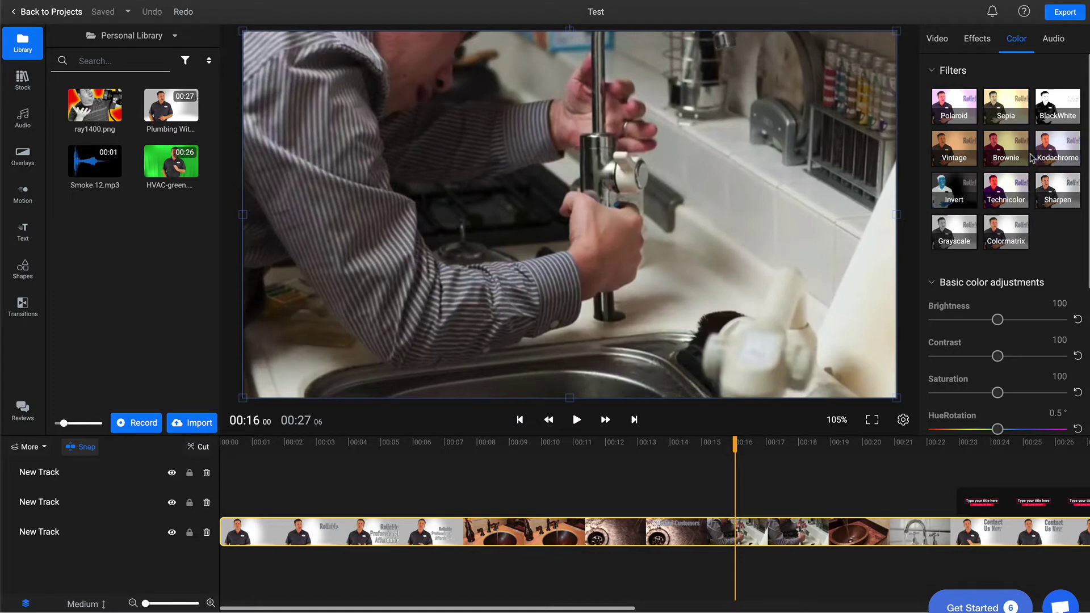
left_click(1036, 114)
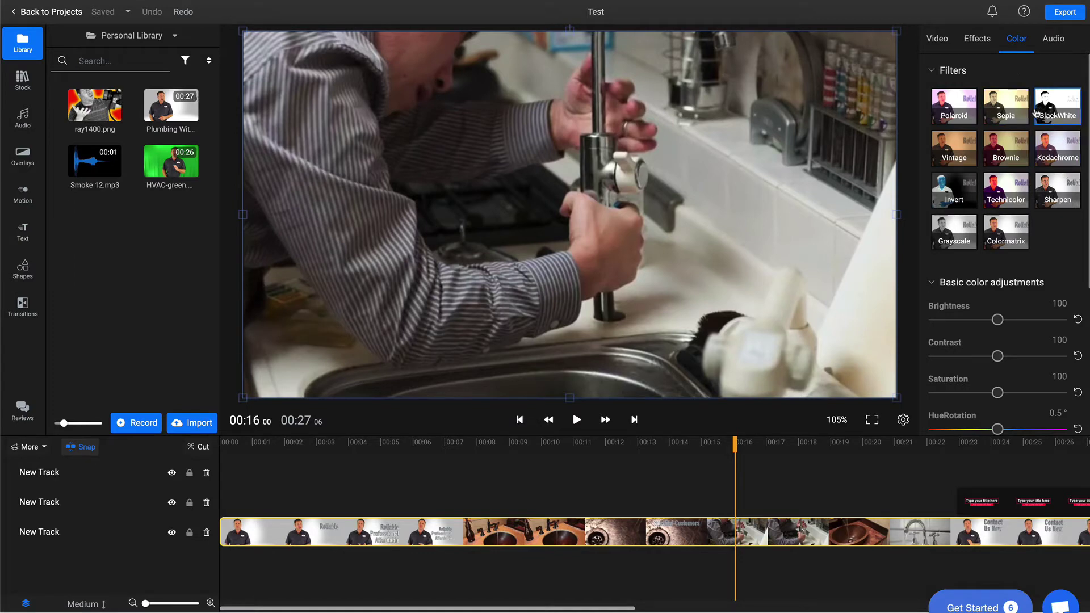
left_click(956, 113)
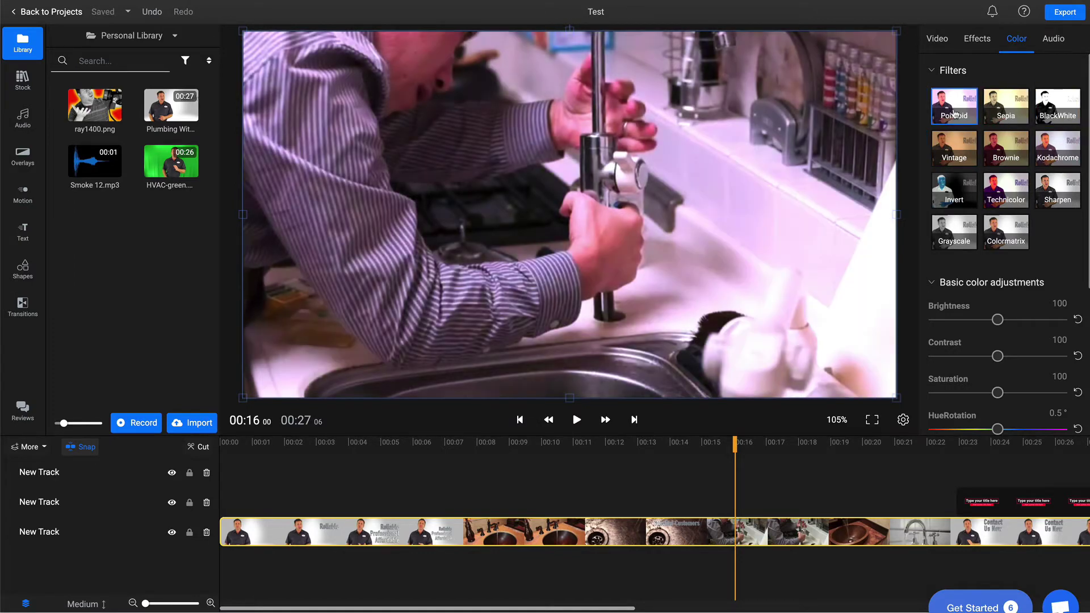
left_click(1004, 122)
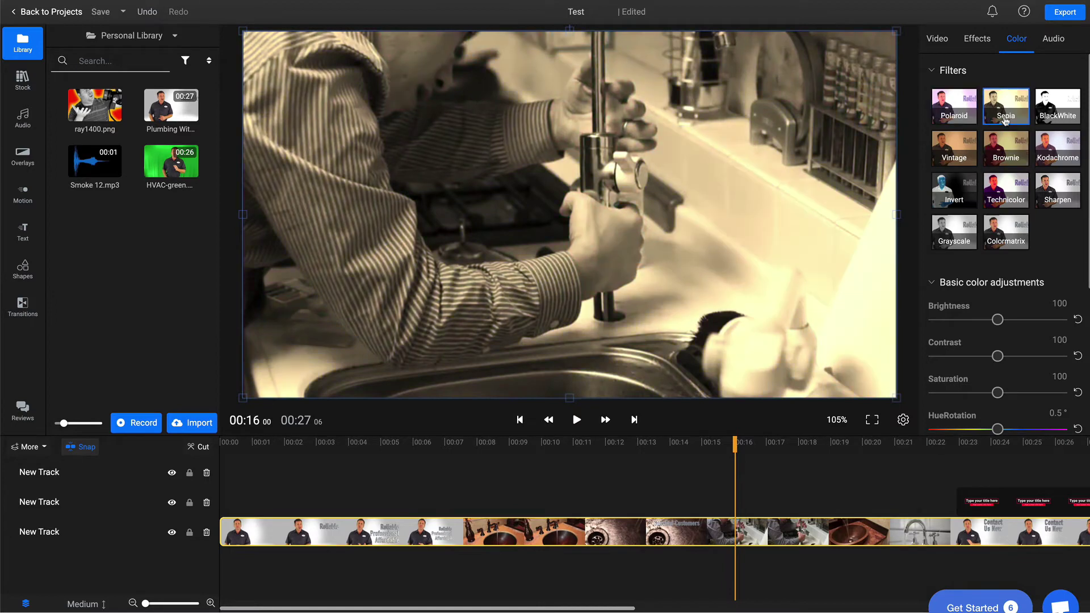
left_click(1022, 161)
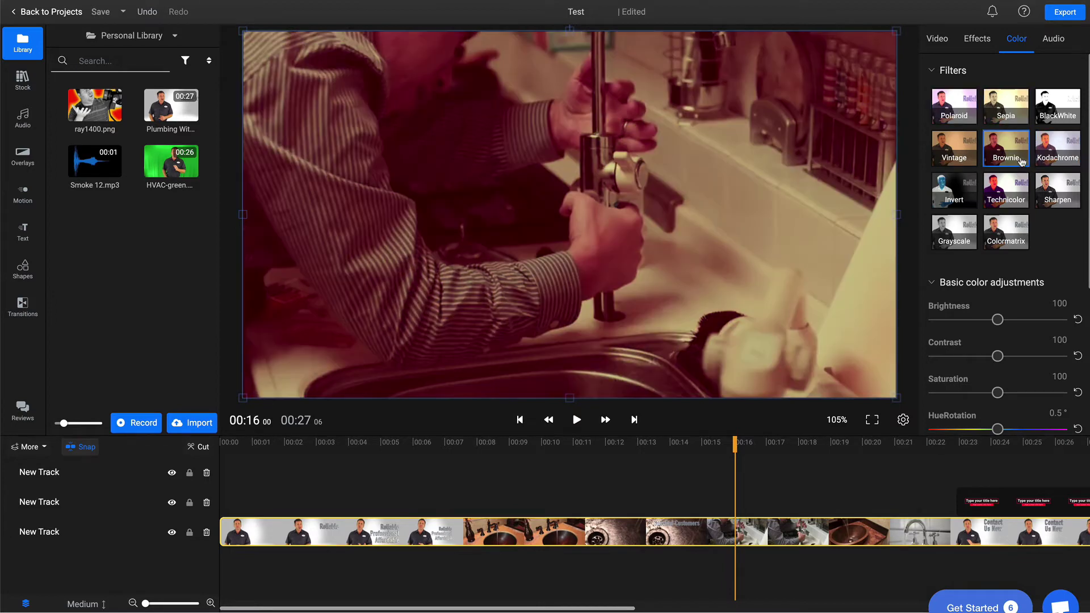
left_click(1009, 198)
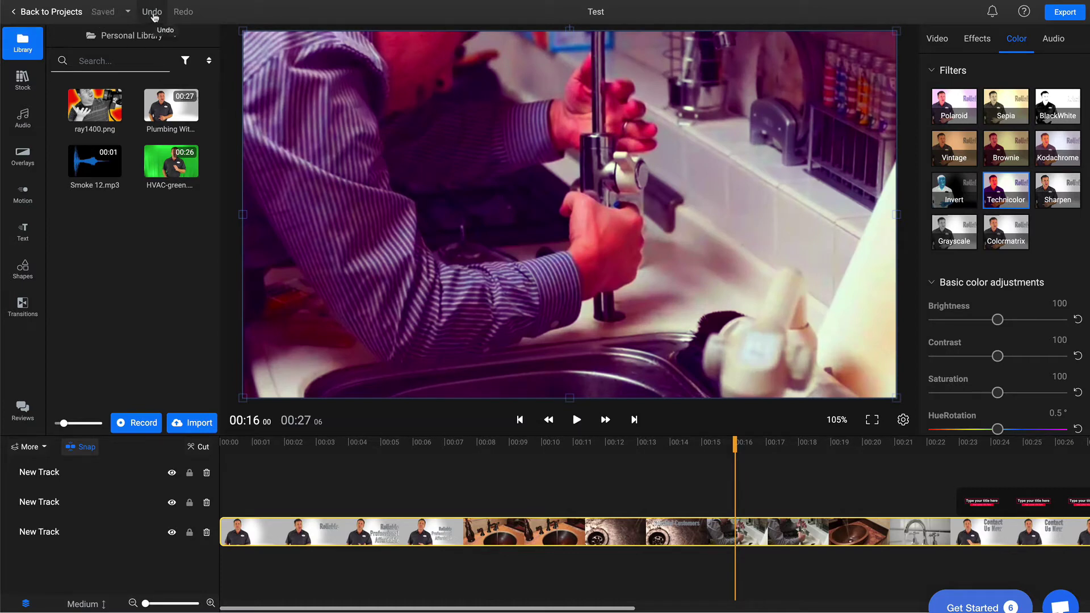
left_click(153, 13)
left_click(153, 14)
left_click(153, 14)
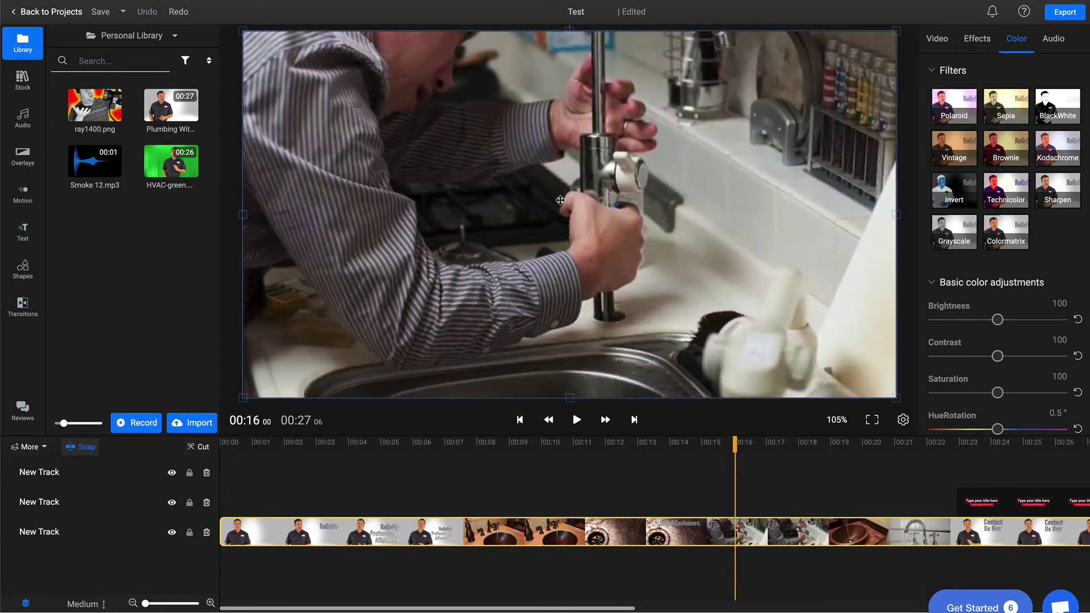
Try a higher brightness and return it to 100, and set the plumbing video's contrast to 108 and saturation to 115
scroll(964, 255, "down", 5)
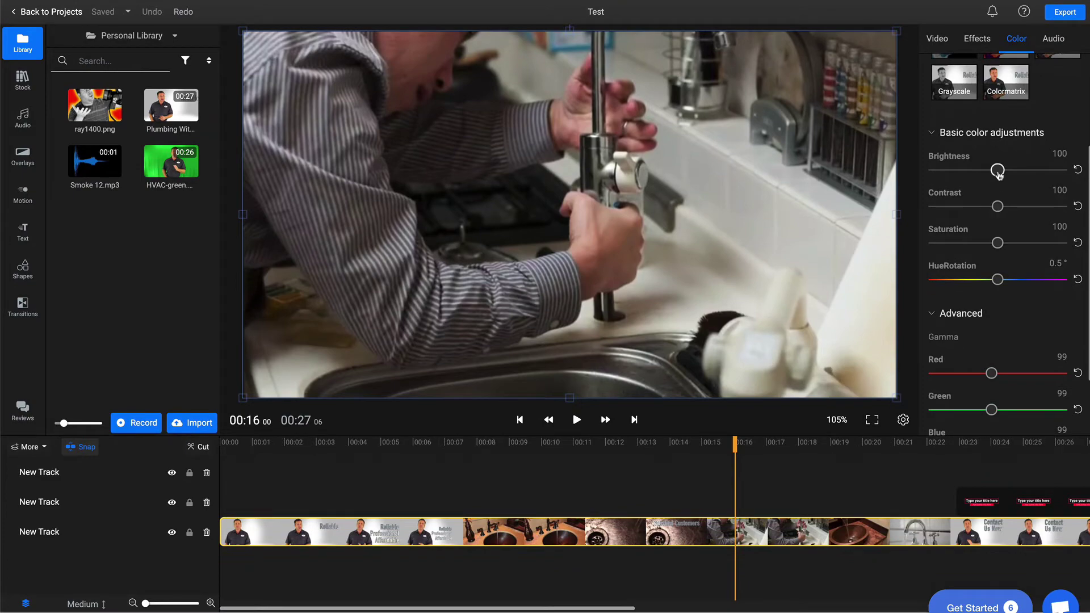
left_click_drag(997, 169, 1018, 171)
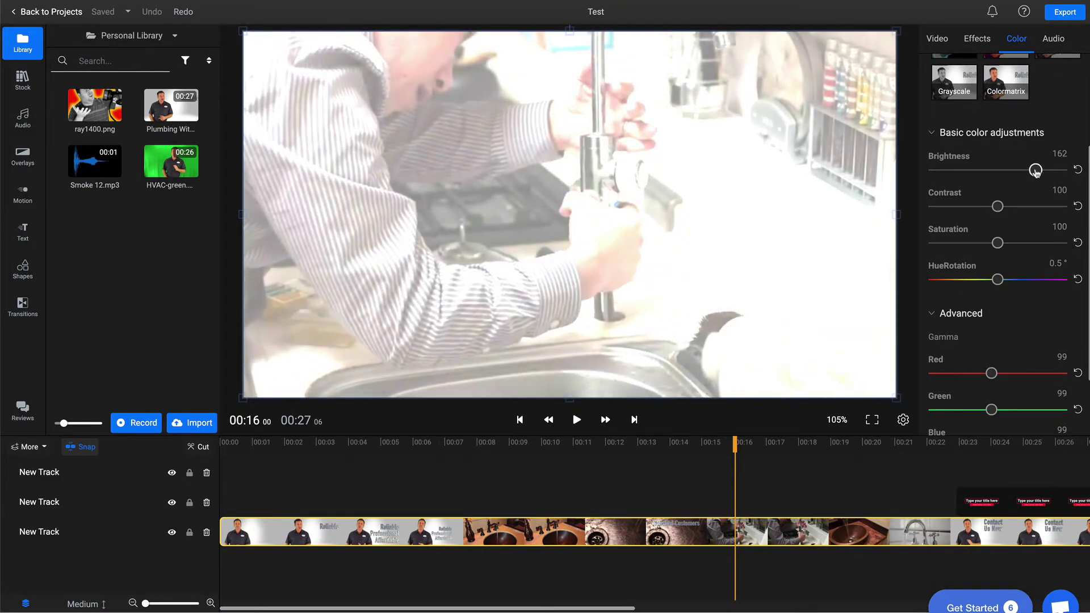
left_click_drag(1035, 171, 1003, 207)
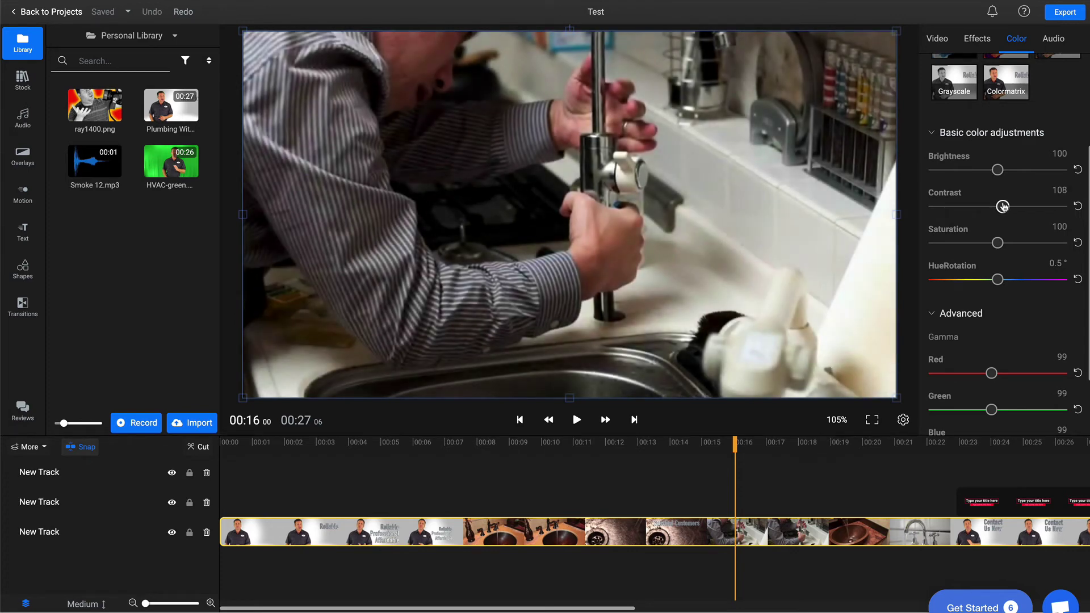
left_click_drag(1002, 207, 1007, 244)
mouse_move(992, 282)
left_mouse_down()
mouse_move(934, 286)
mouse_move(1038, 286)
mouse_move(969, 289)
mouse_move(998, 289)
left_mouse_up()
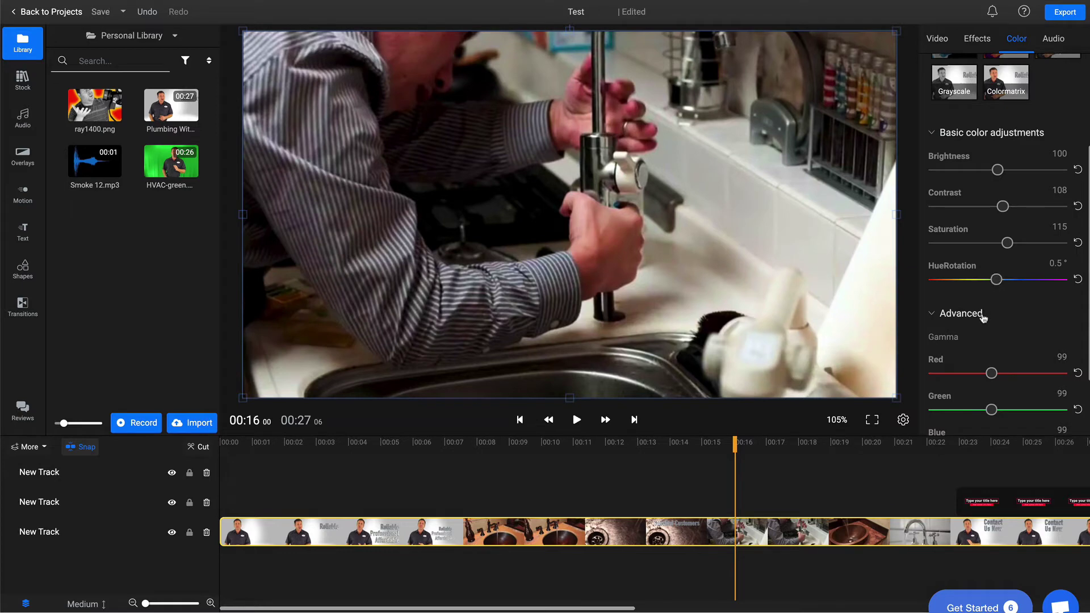
Set the plumbing video's gamma to 95 for red, 100 for green and 98 for blue
scroll(984, 317, "down", 2)
mouse_move(991, 284)
left_mouse_down()
mouse_move(1041, 285)
mouse_move(971, 287)
mouse_move(1066, 292)
mouse_move(988, 286)
left_mouse_up()
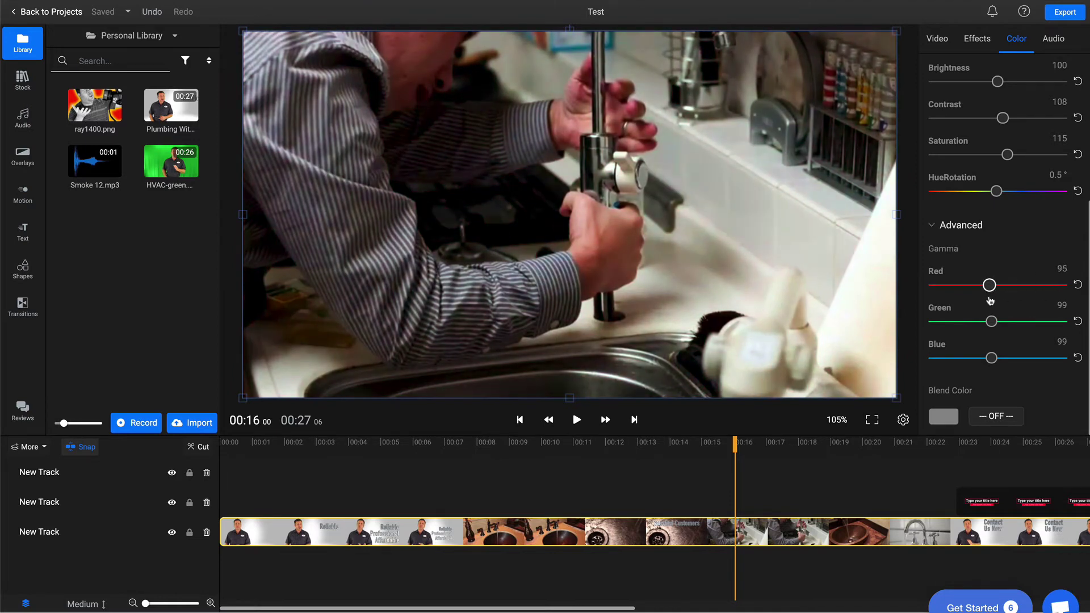
left_click_drag(990, 326, 990, 359)
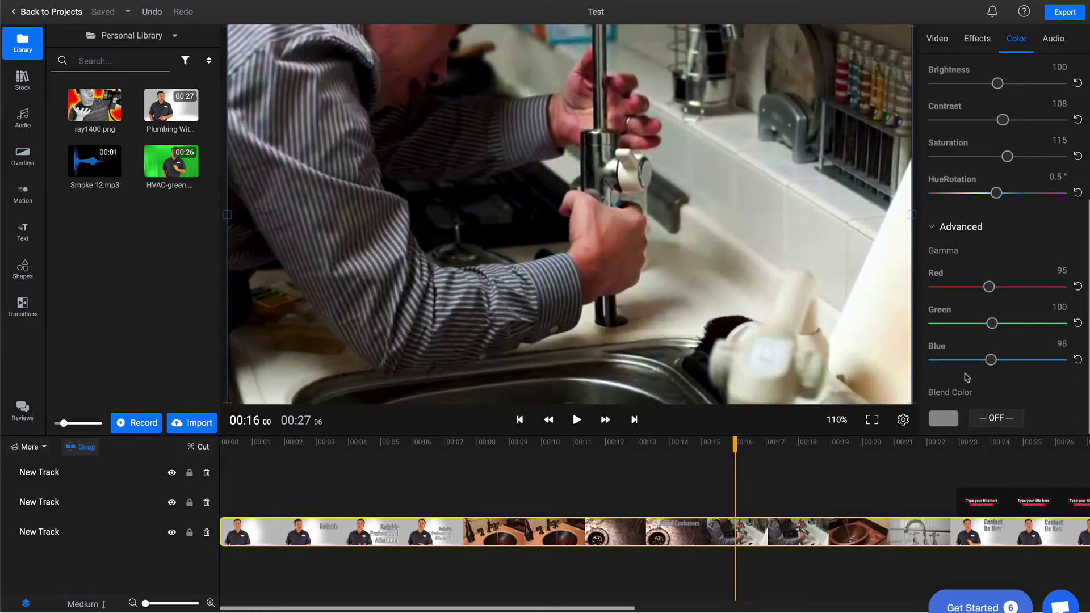
Apply the Add blend mode to the plumbing video with dark green #417505 as the blend color
left_click(997, 419)
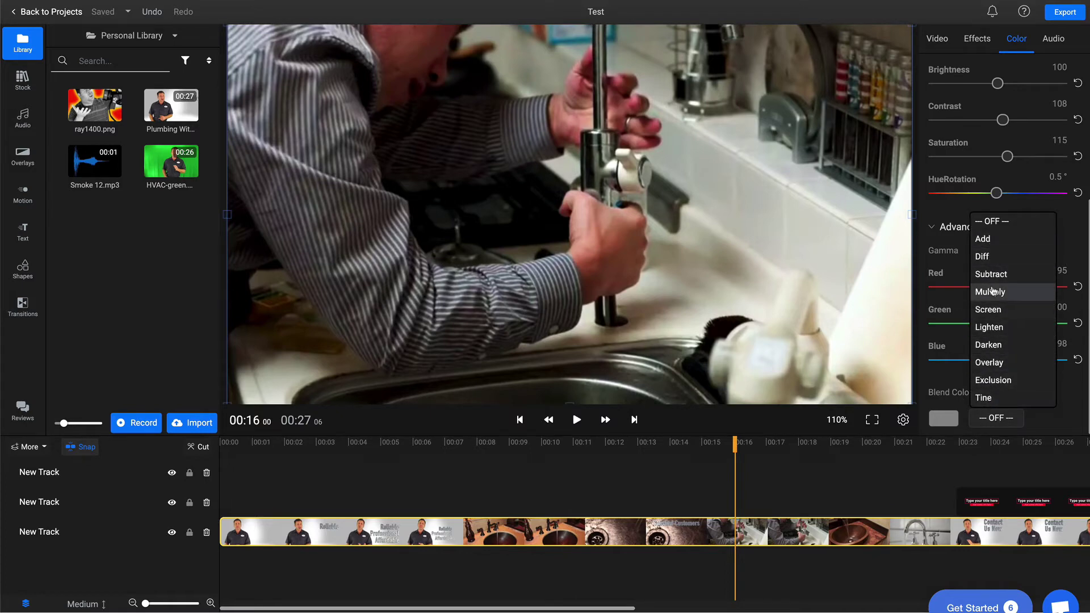
left_click(995, 243)
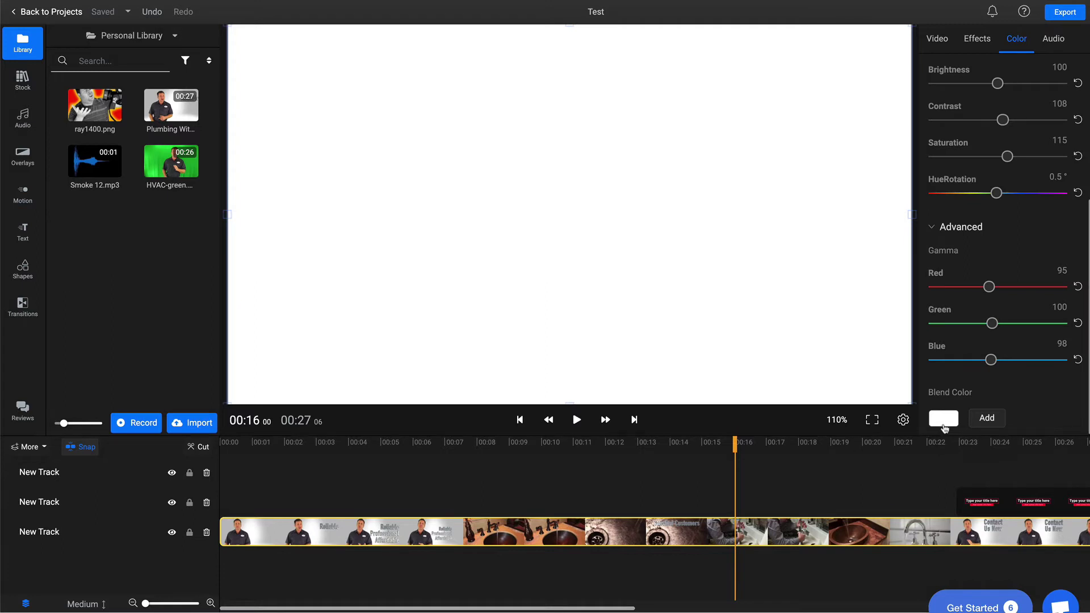
left_click(946, 422)
left_click(970, 296)
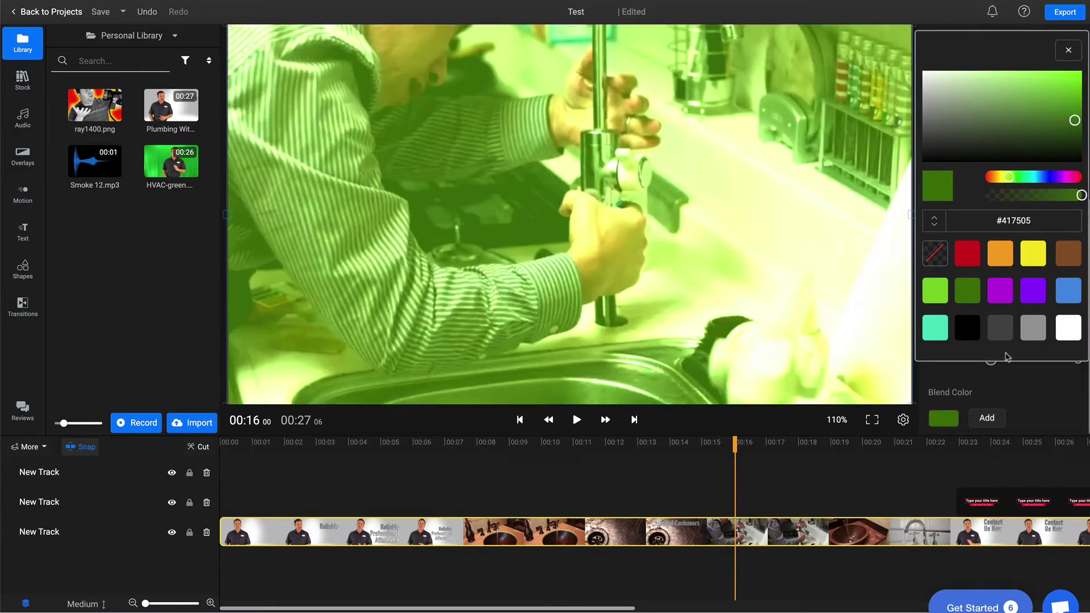
left_click(987, 419)
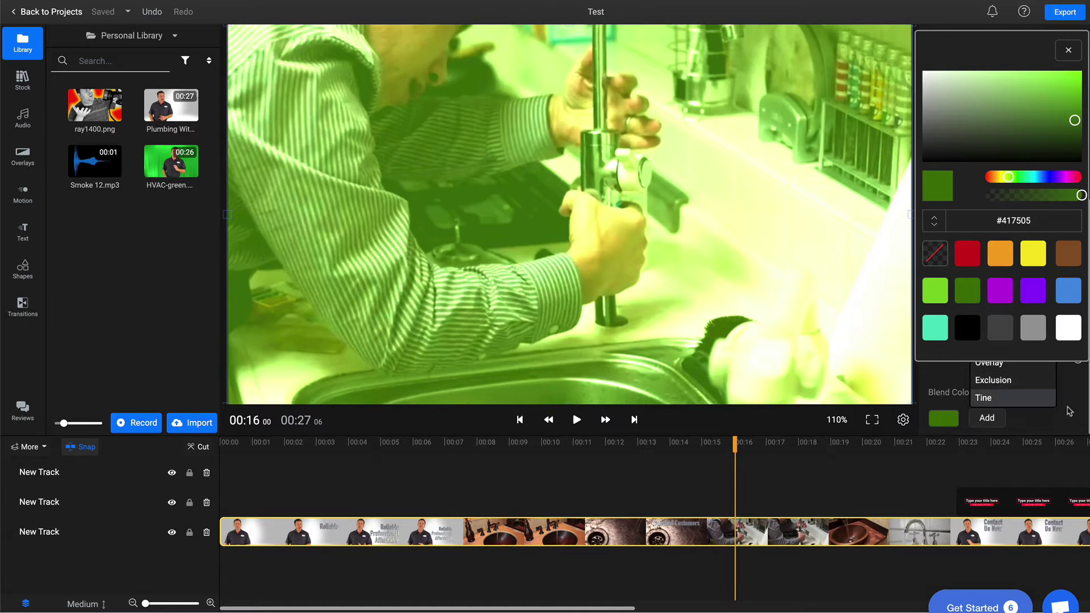
left_click(1069, 50)
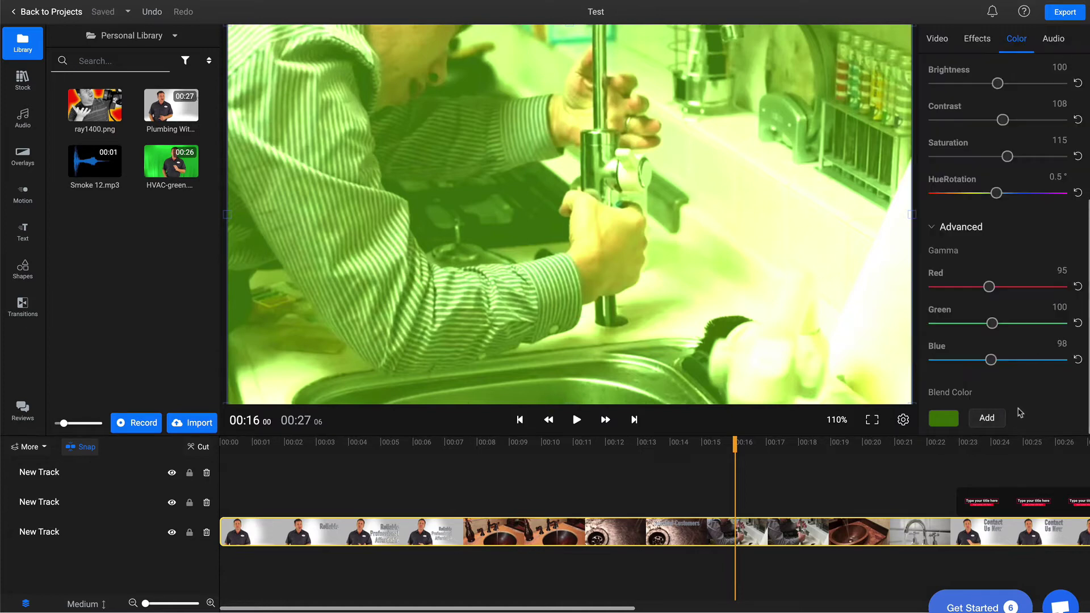
Try the Diff, Subtract, Multiply, Screen, Lighten and Overlay blend modes with the green blend color
left_click(988, 418)
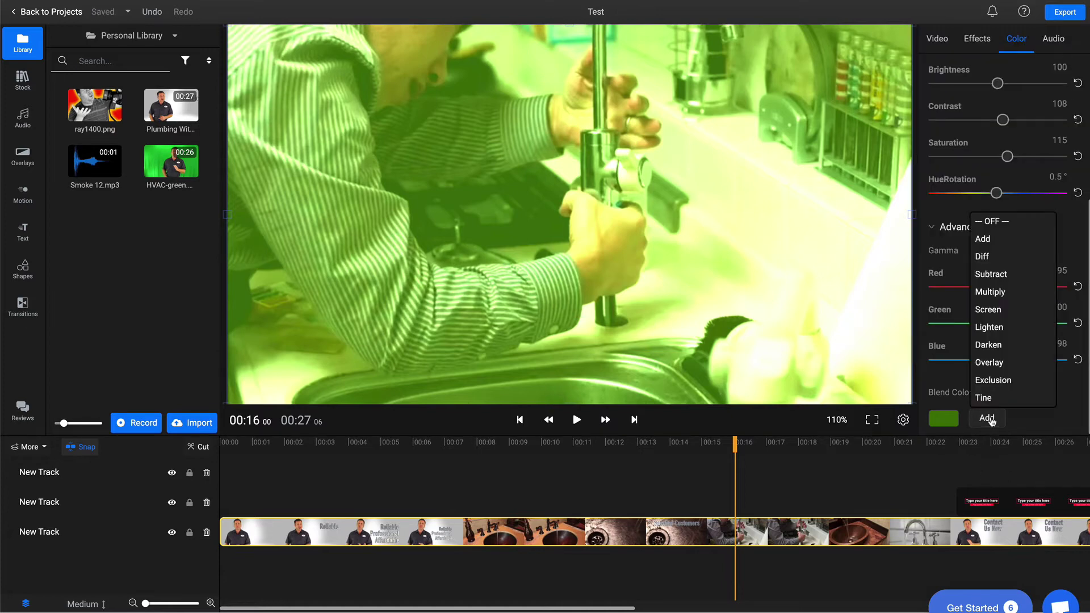
left_click(994, 258)
left_click(982, 420)
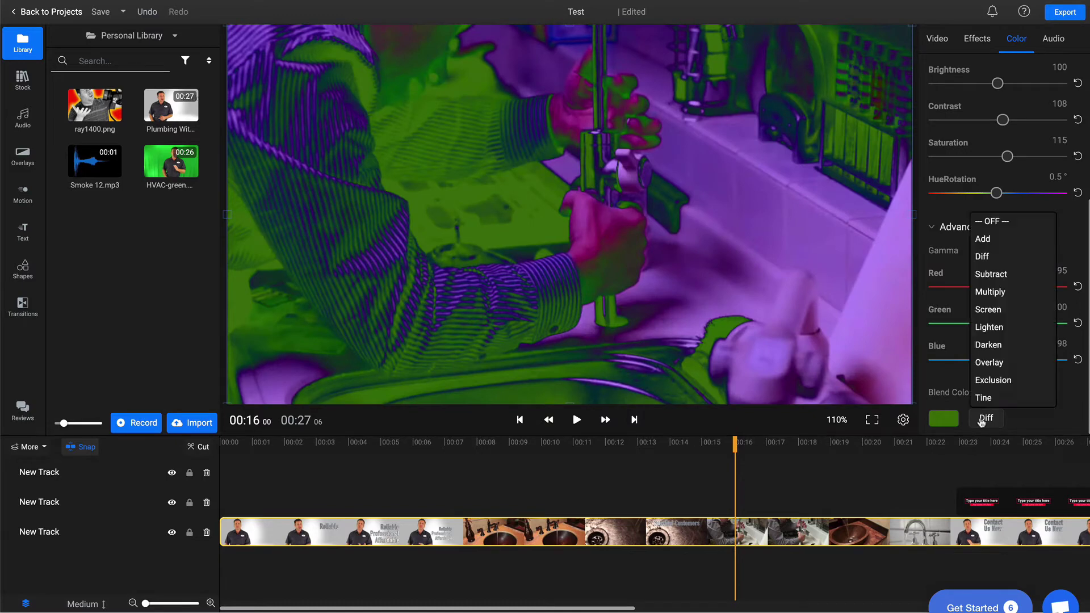
left_click(990, 276)
left_click(1001, 420)
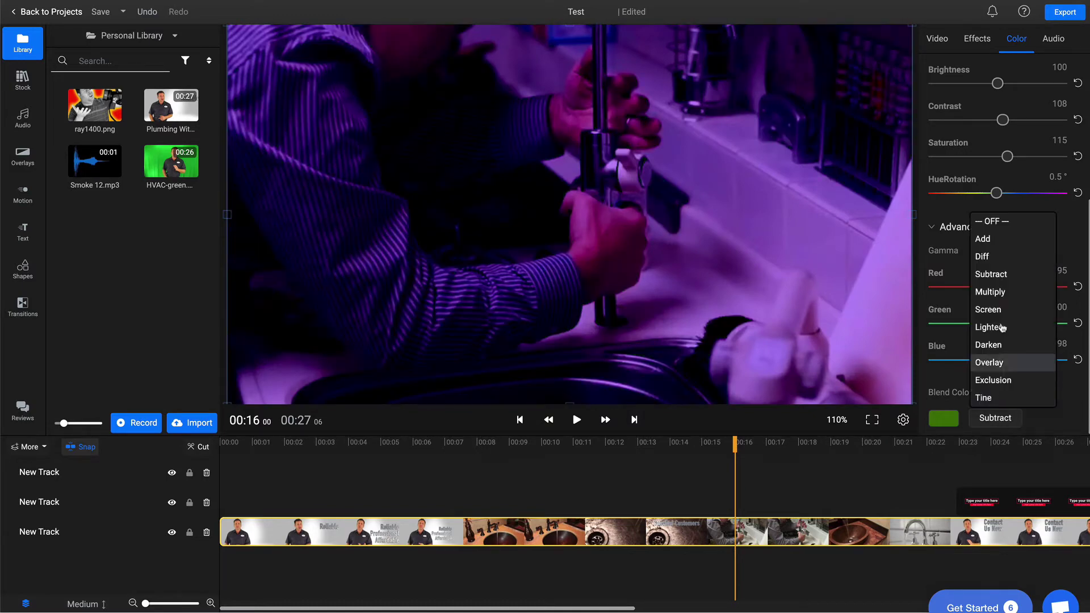
left_click(998, 293)
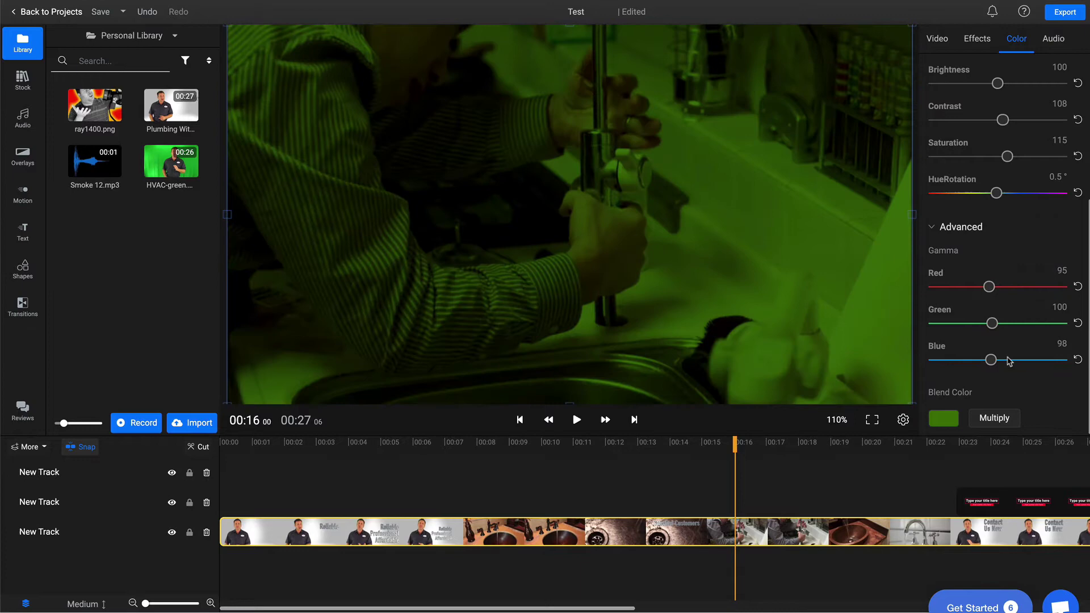
left_click(995, 420)
left_click(998, 313)
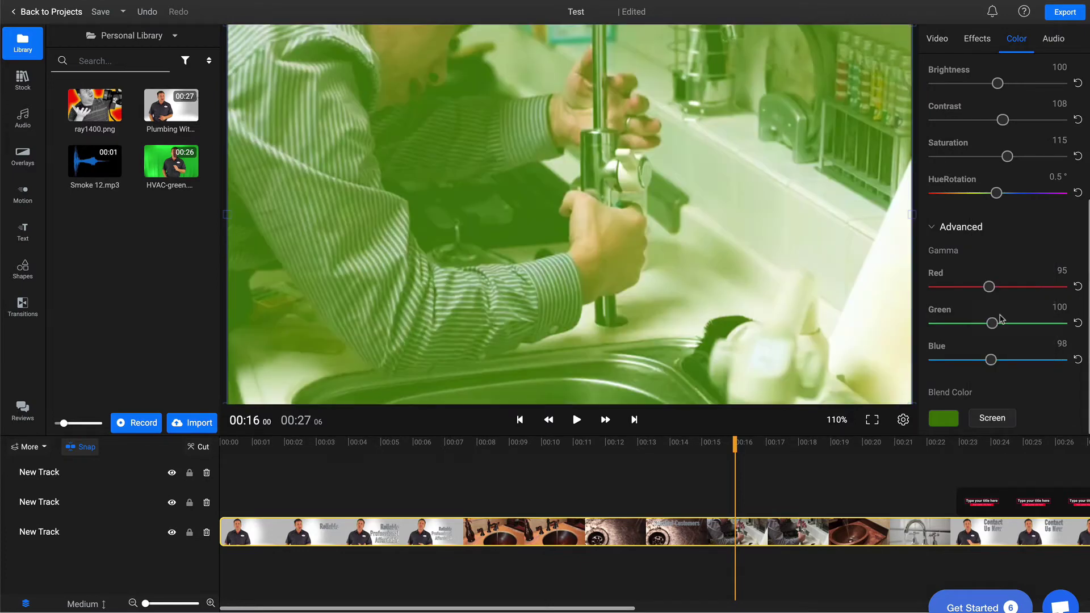
left_click(1000, 420)
left_click(999, 335)
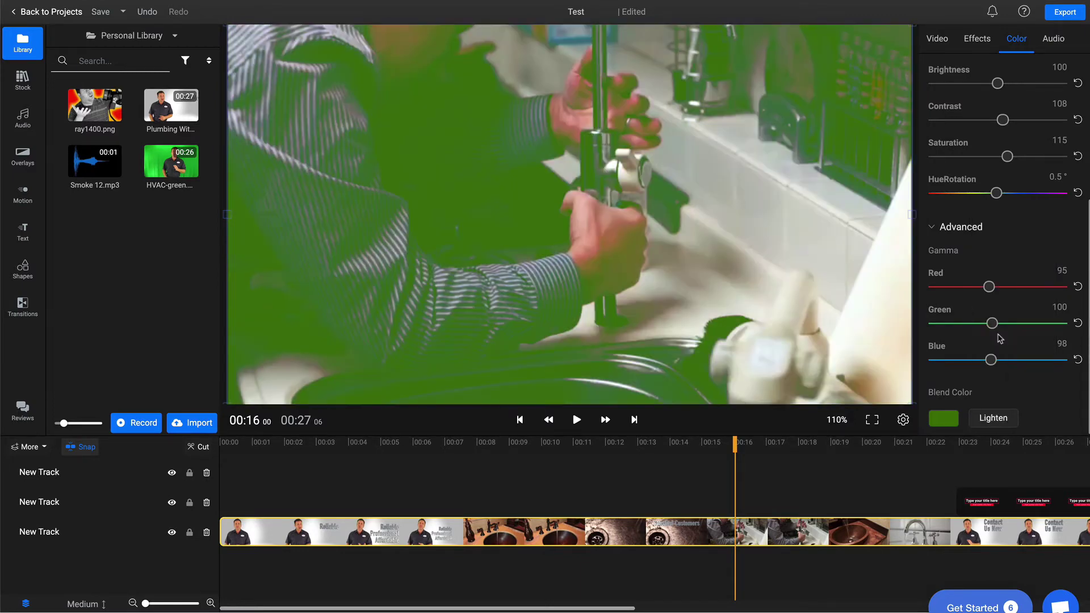
left_click(999, 420)
left_click(999, 361)
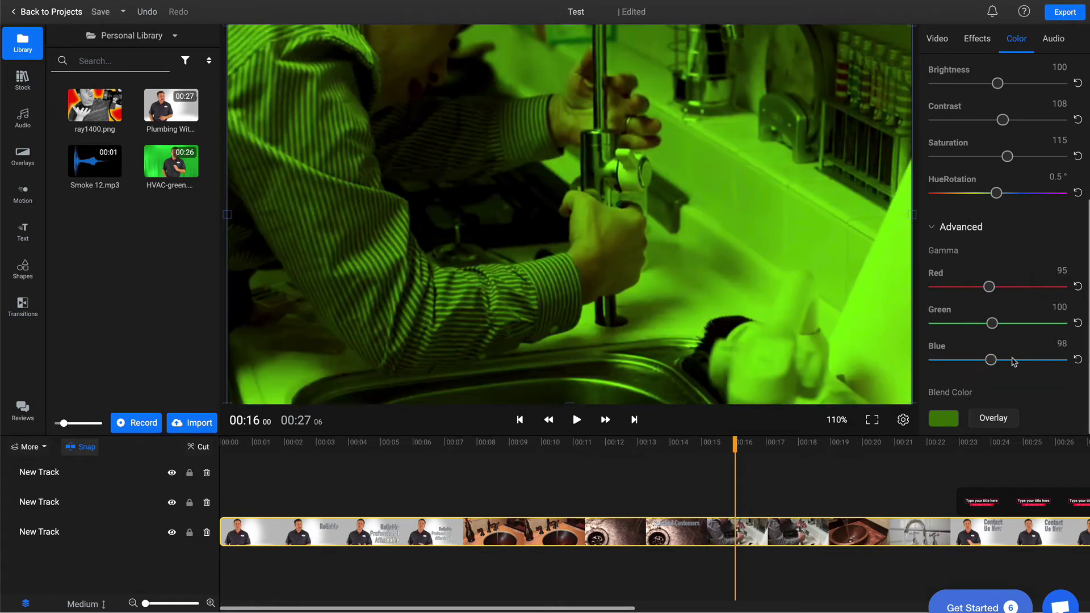
Try purple #BD10E0 and yellow #F8E71C as the Overlay blend color, and switch color blending off
left_click(949, 426)
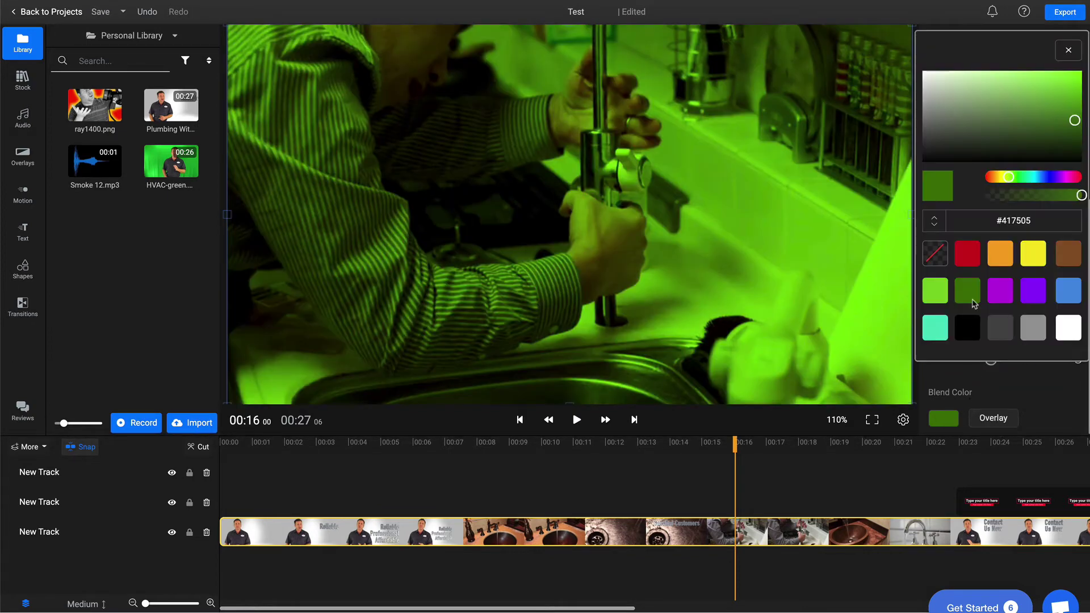
left_click(998, 290)
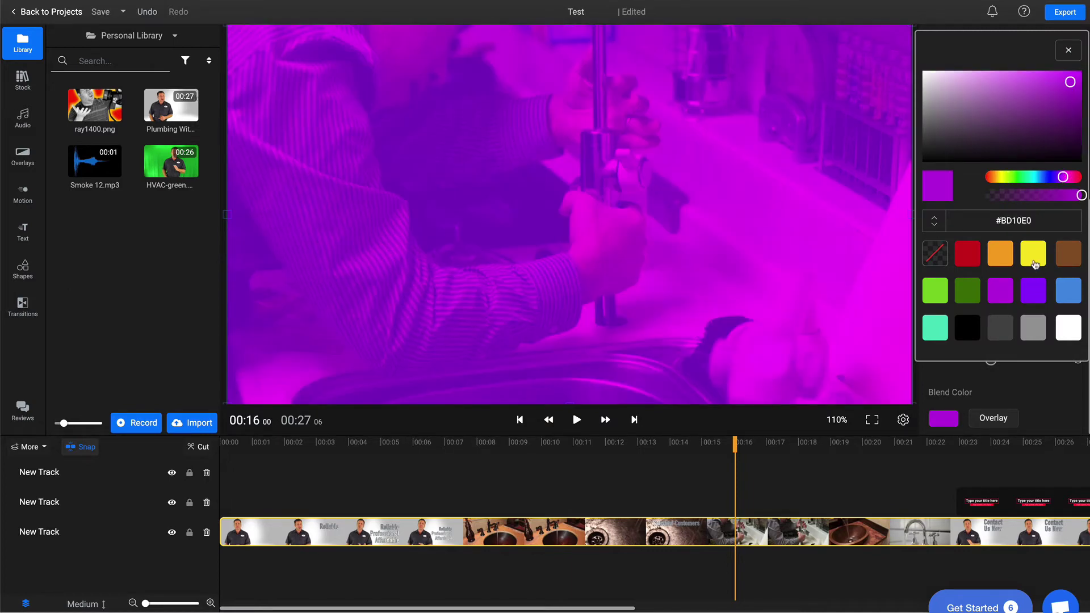
left_click(1033, 262)
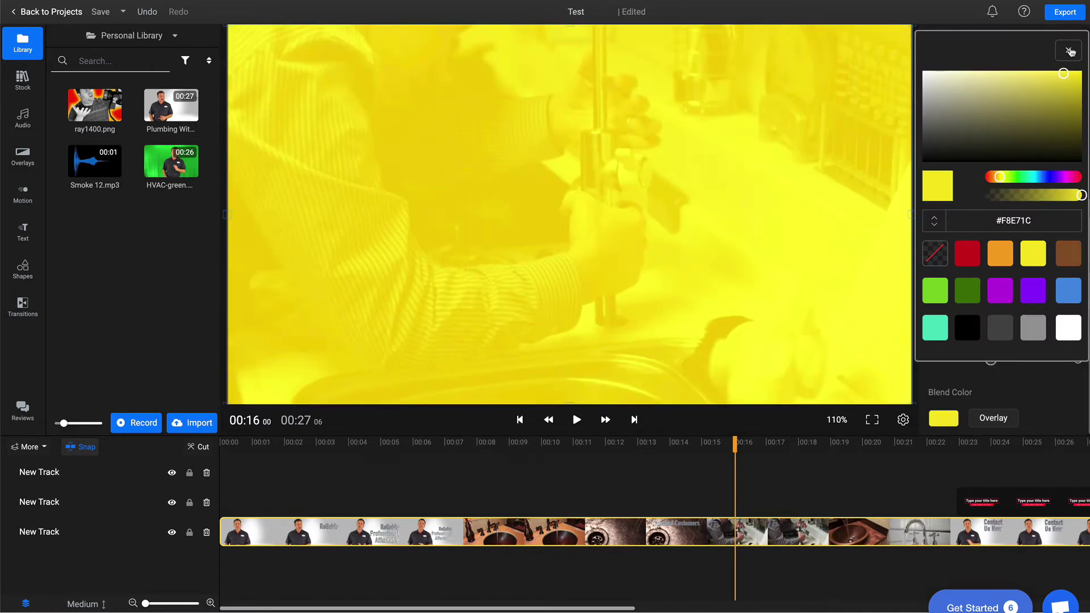
left_click(1068, 50)
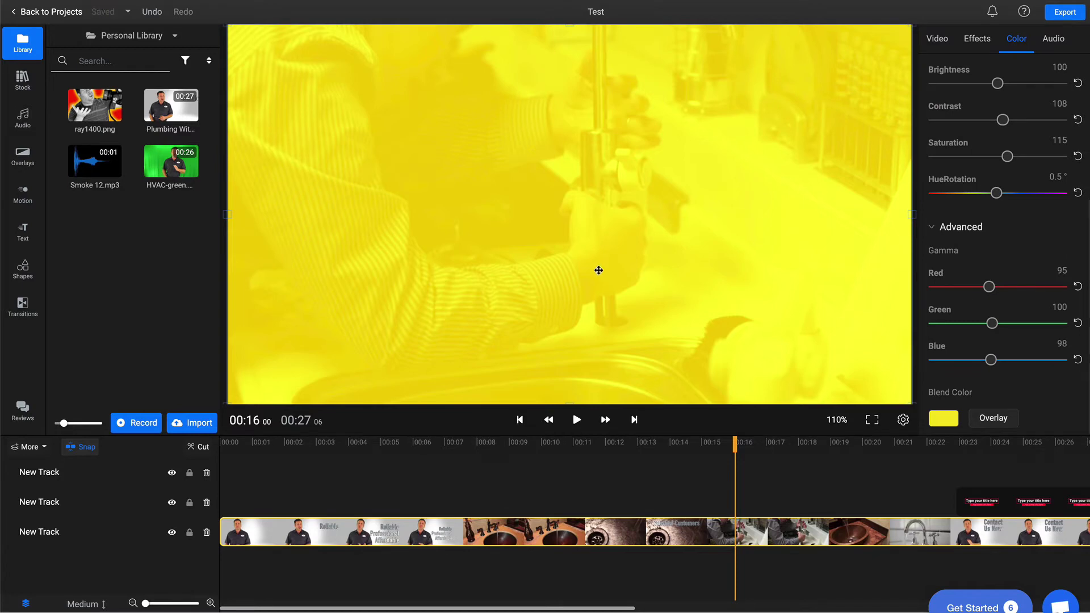
left_click(1001, 423)
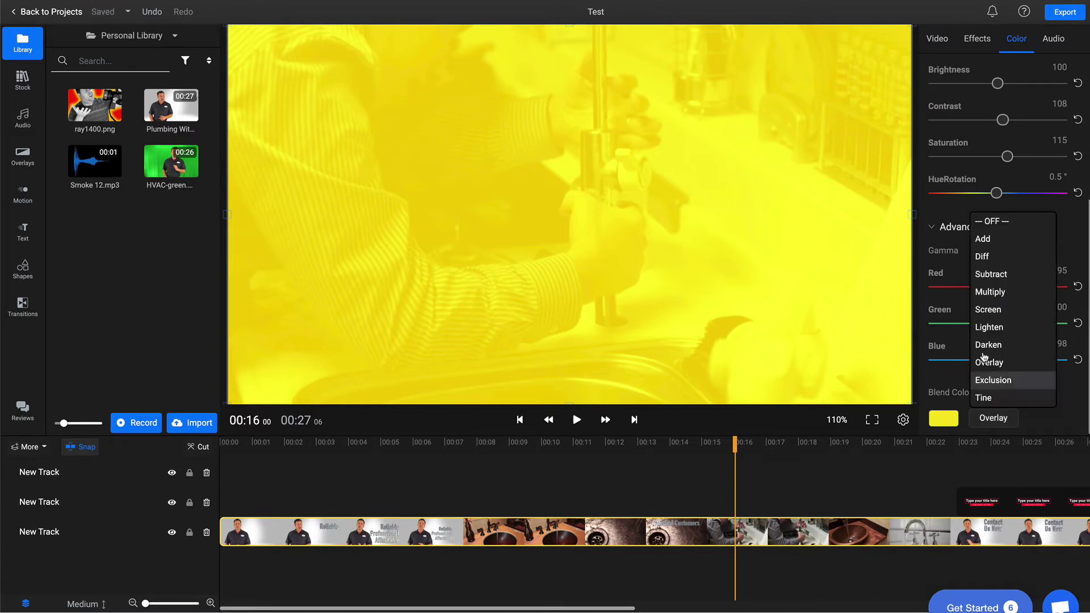
left_click(985, 222)
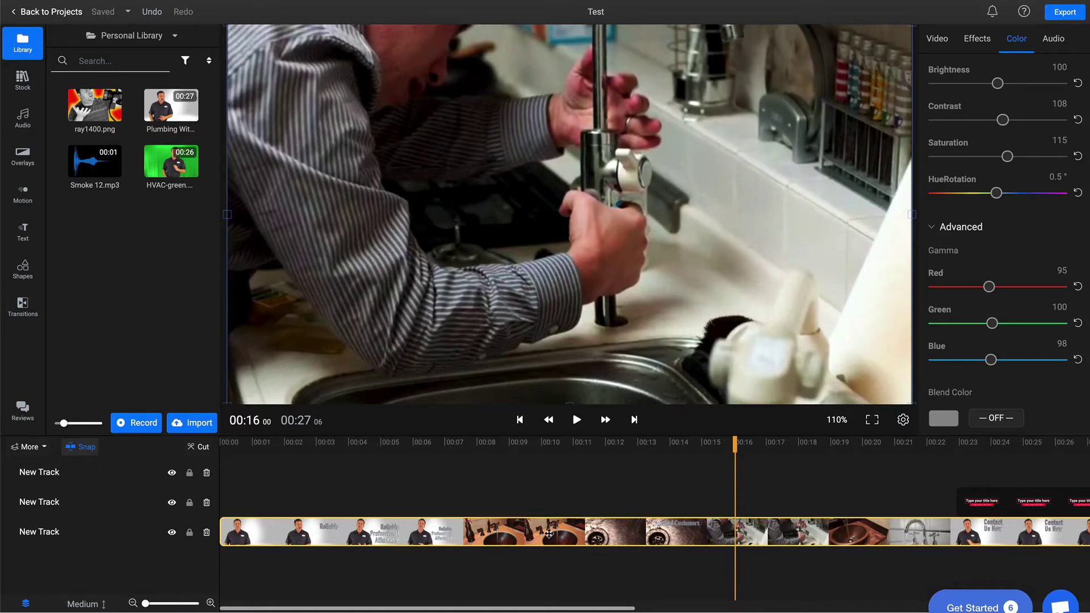
scroll(880, 481, "right", 1)
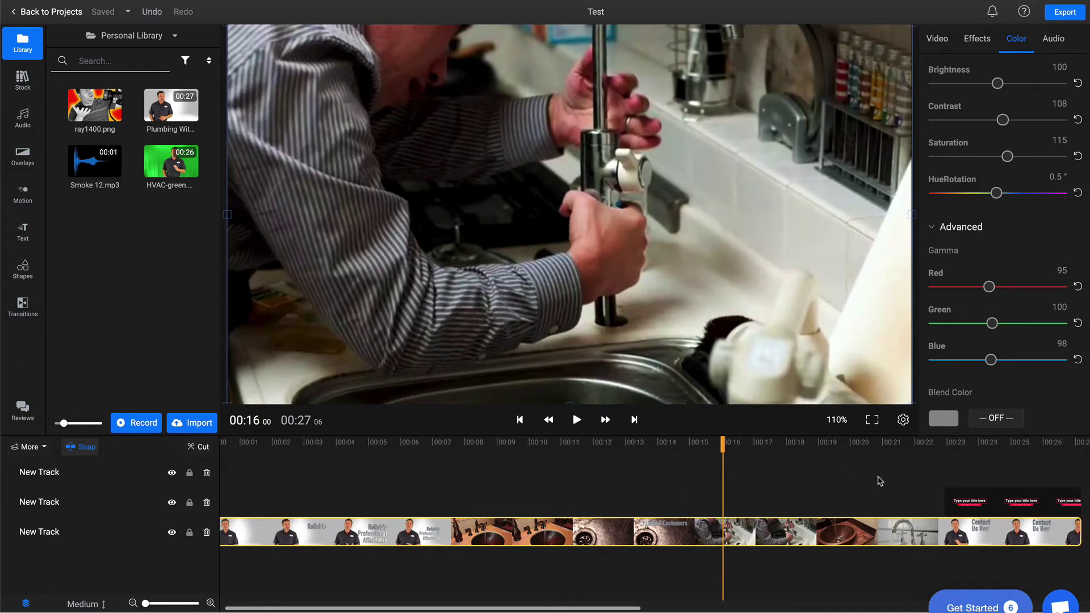
Generate a public review link with no expiration date for the project and copy its URL
scroll(879, 480, "right", 10)
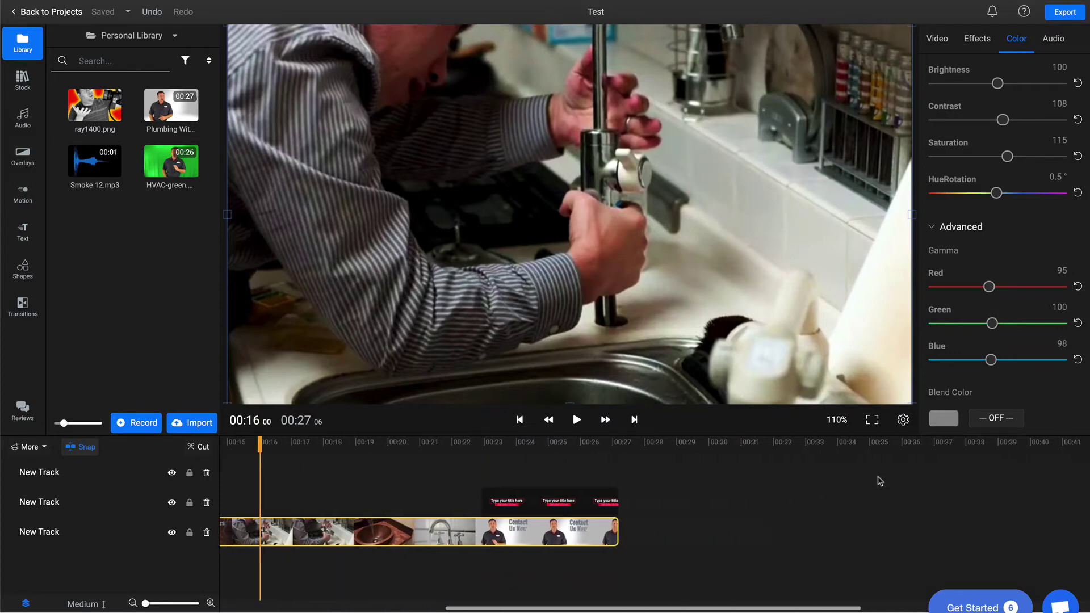
left_click(508, 448)
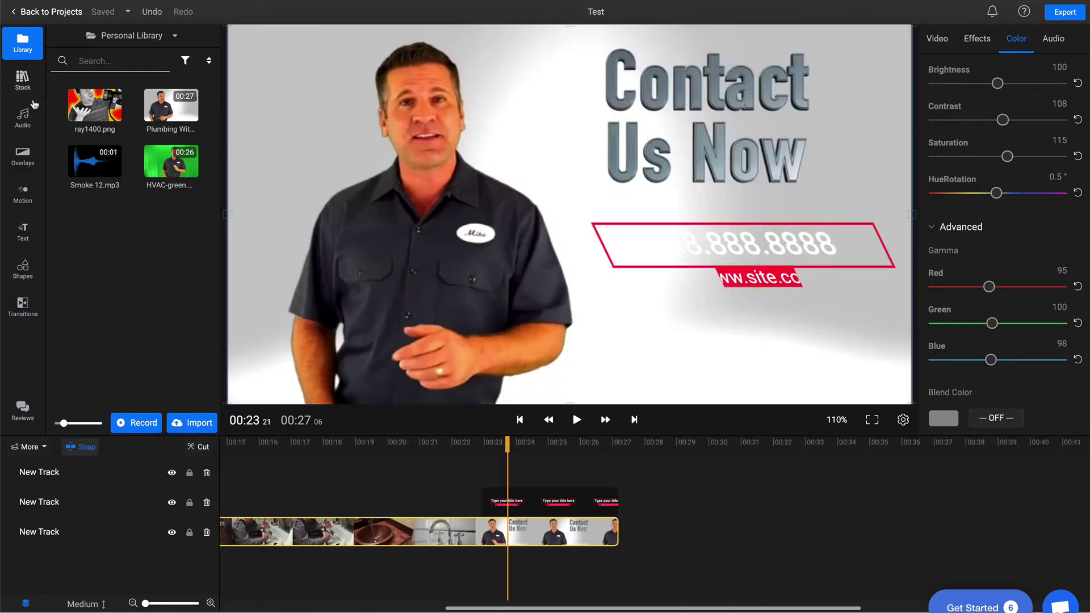
scroll(642, 345, "down", 3)
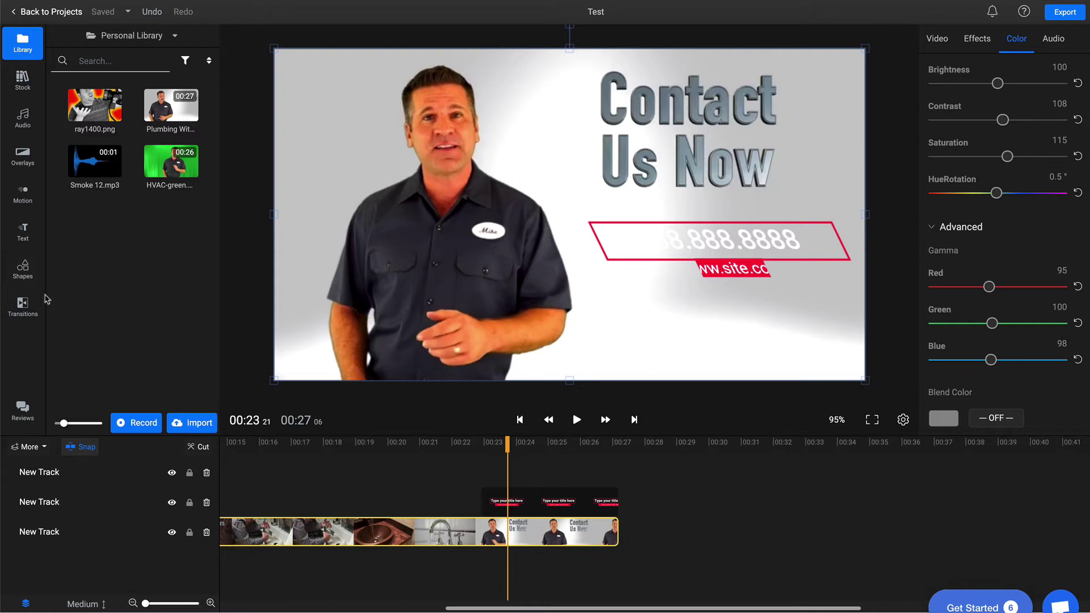
left_click(22, 410)
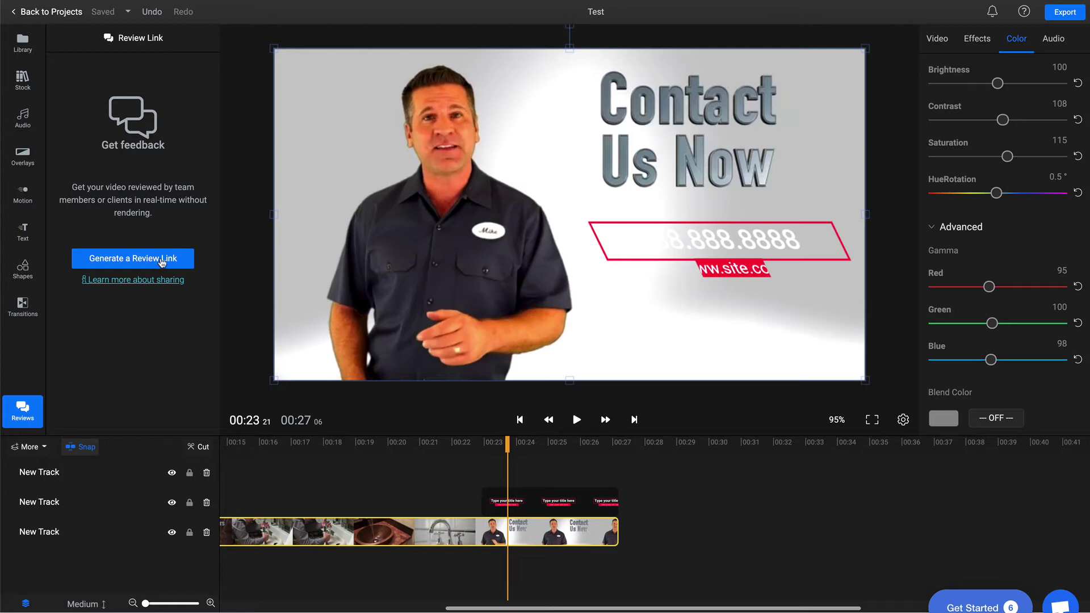
left_click(137, 259)
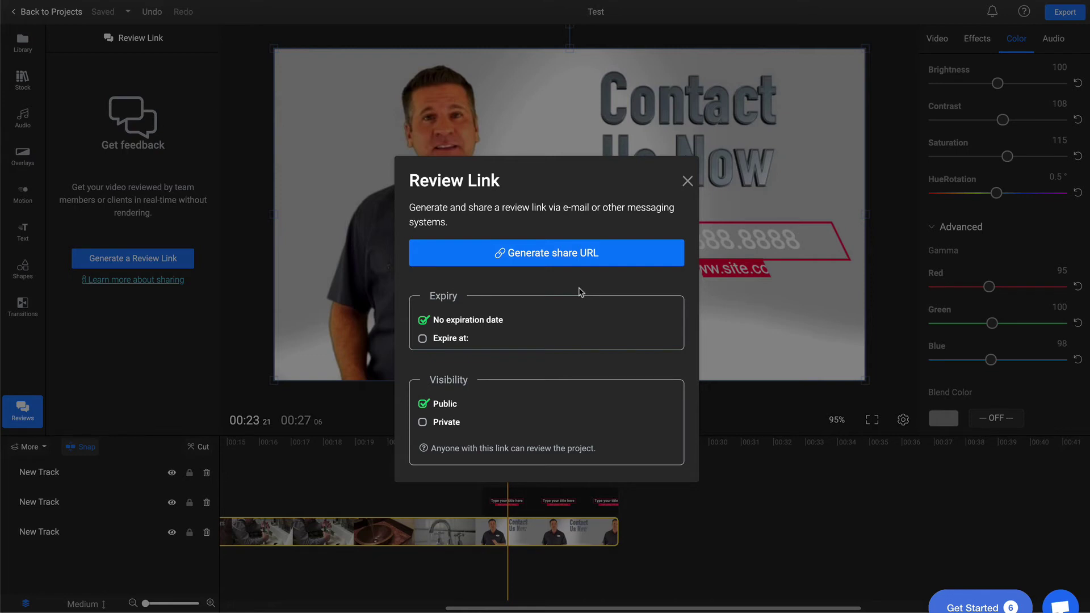
left_click(551, 262)
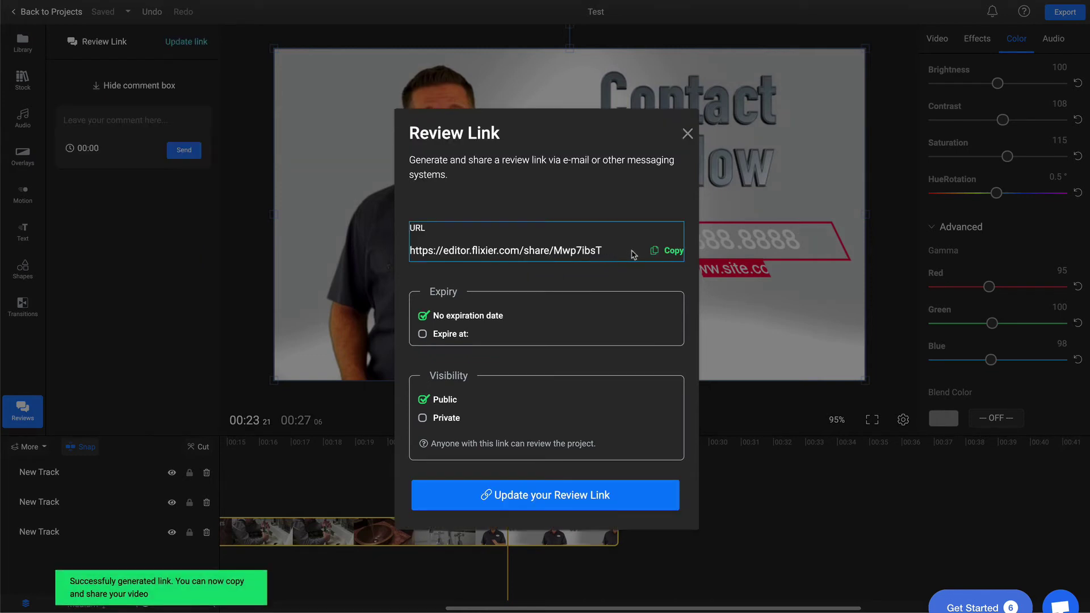
left_click(671, 252)
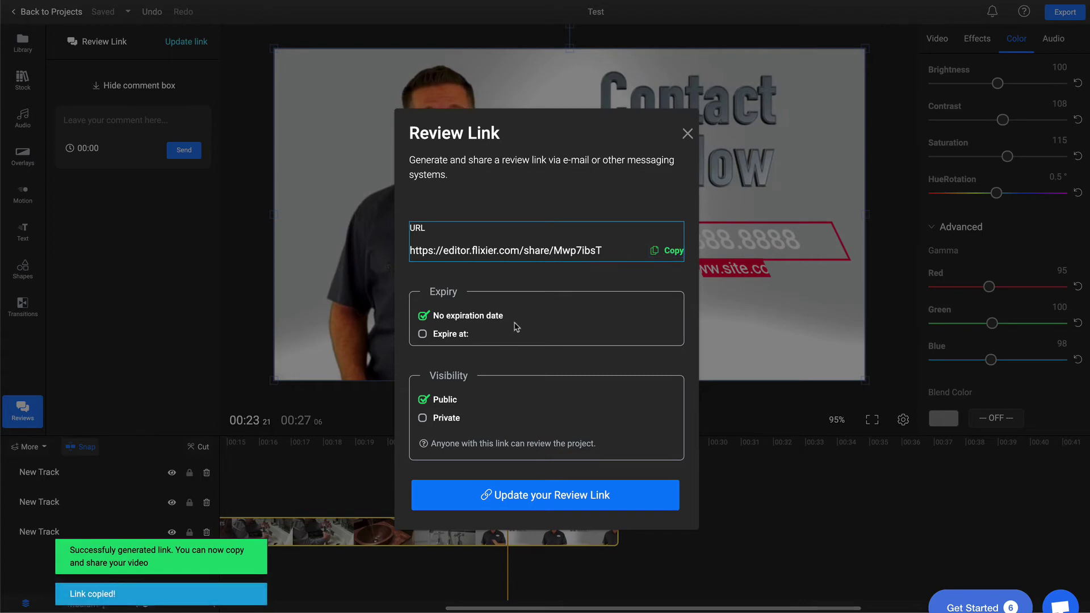
Switch to Safari, open the copied review link in a new tab, and play the shared video up to 00:05
key("super+Tab")
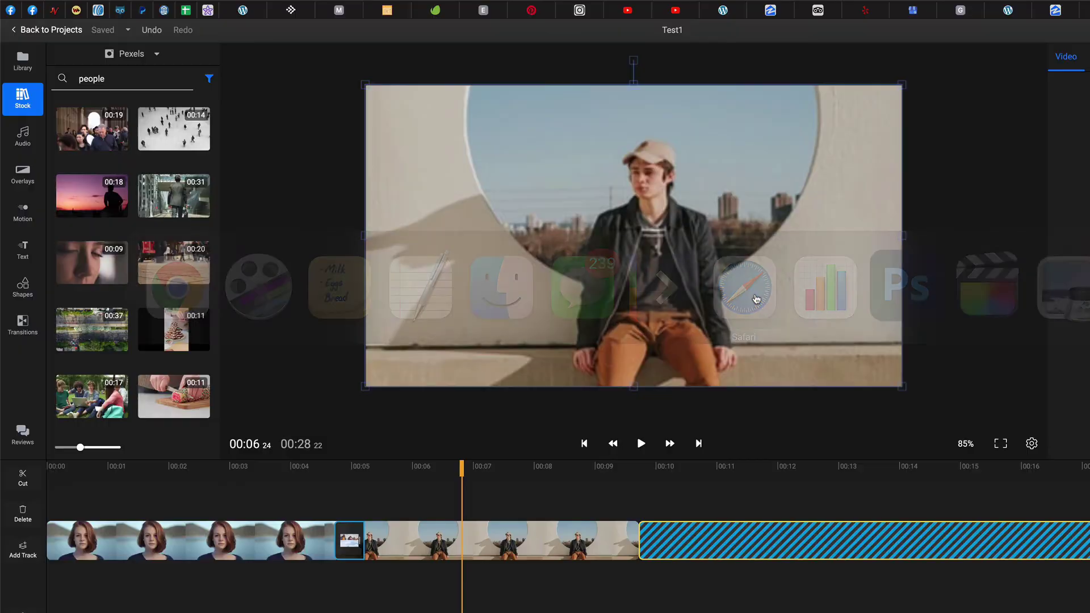
left_click(755, 297)
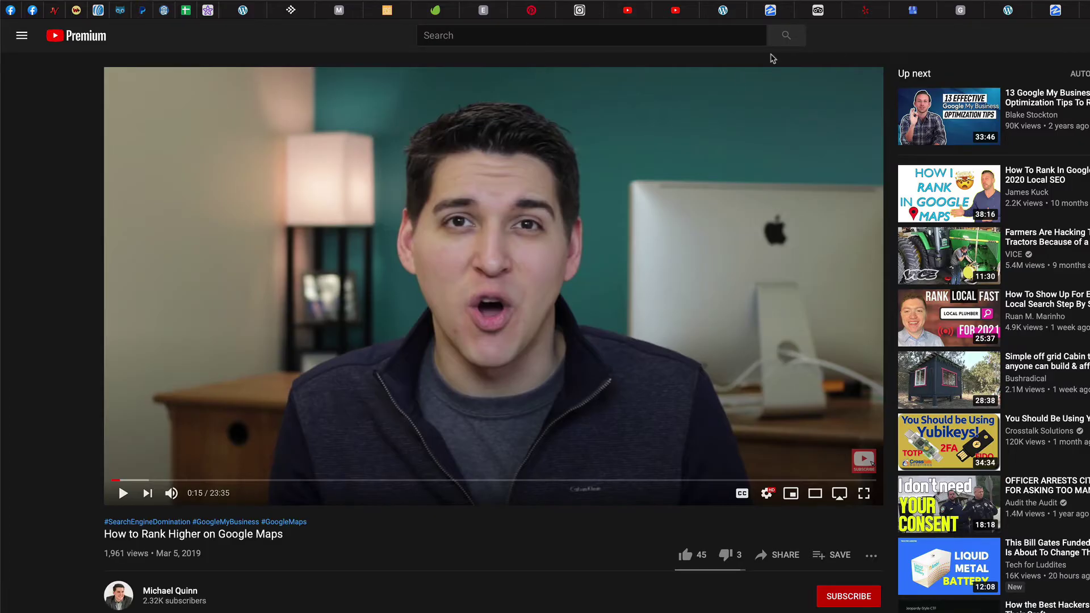
key("super+t")
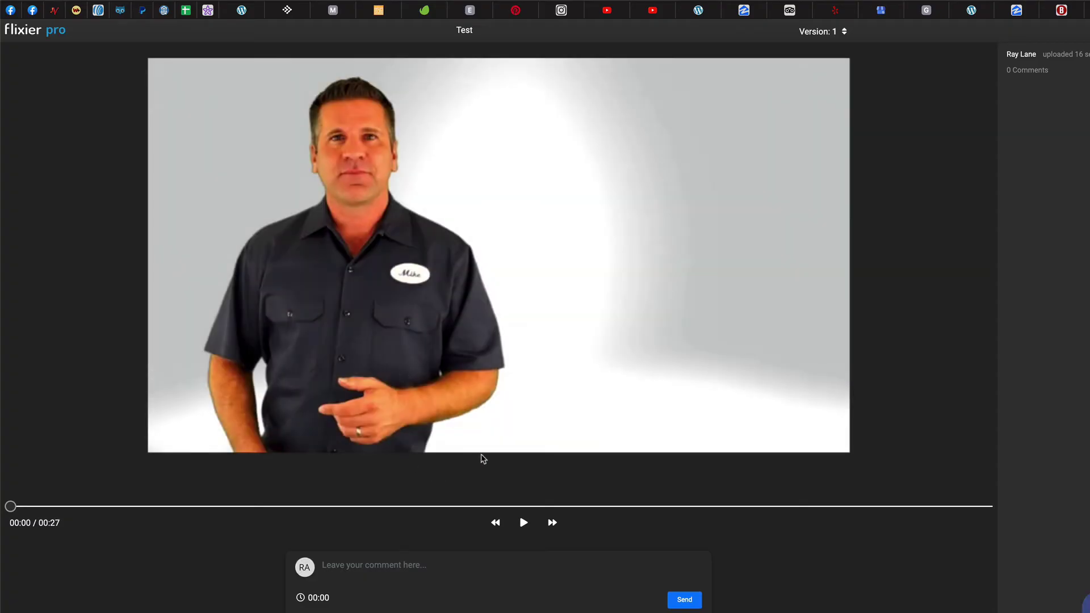
left_click(524, 523)
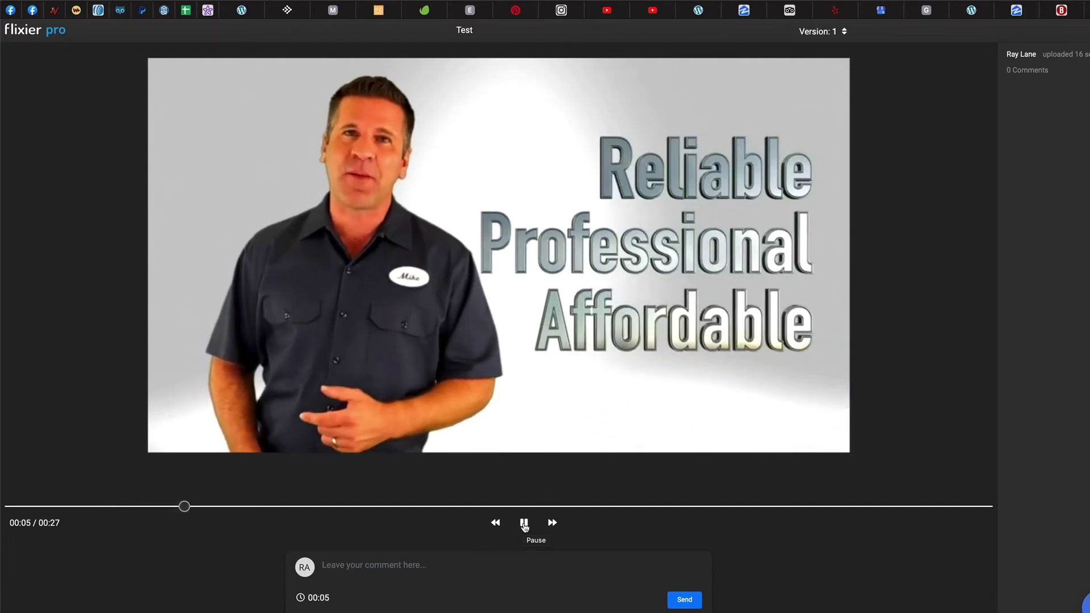
left_click(524, 525)
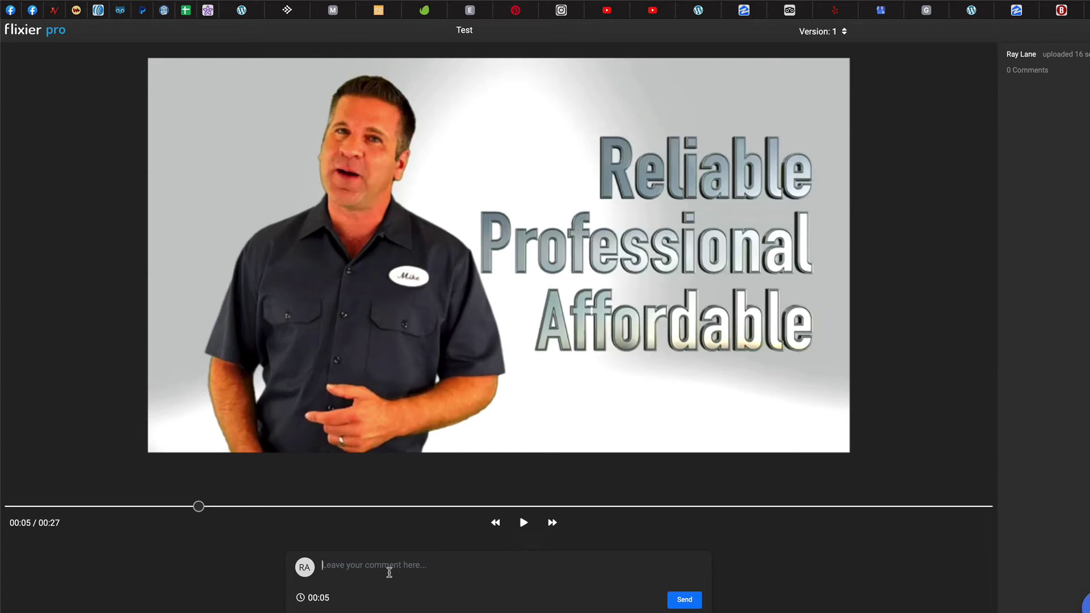
Write "Say expensive" as the review comment at 00:05, return to the editor and close the review link dialog
type("Ex")
key("BackSpace")
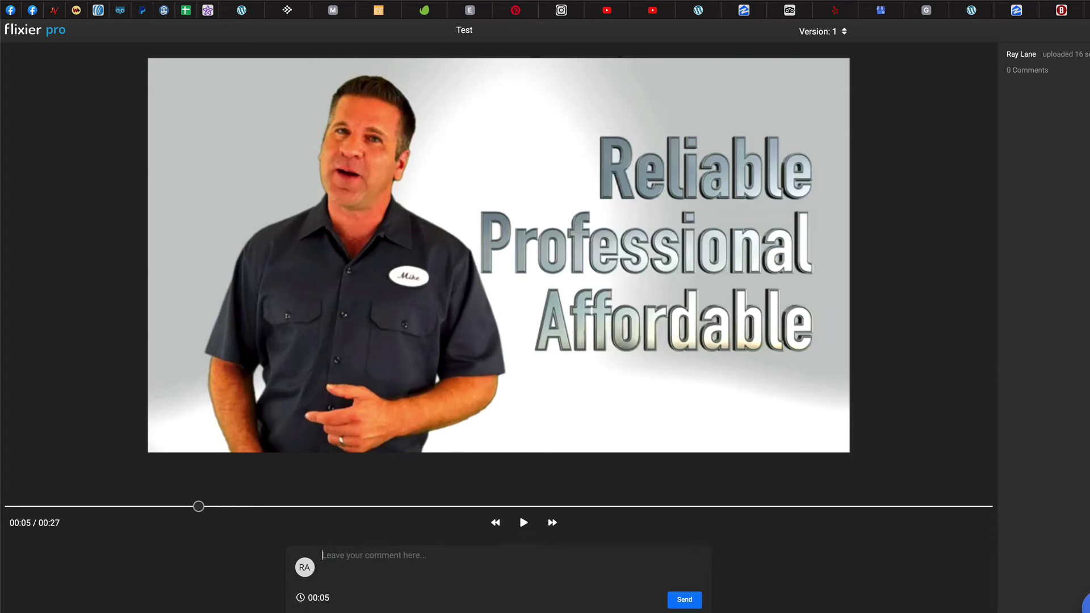
type("Say expensive")
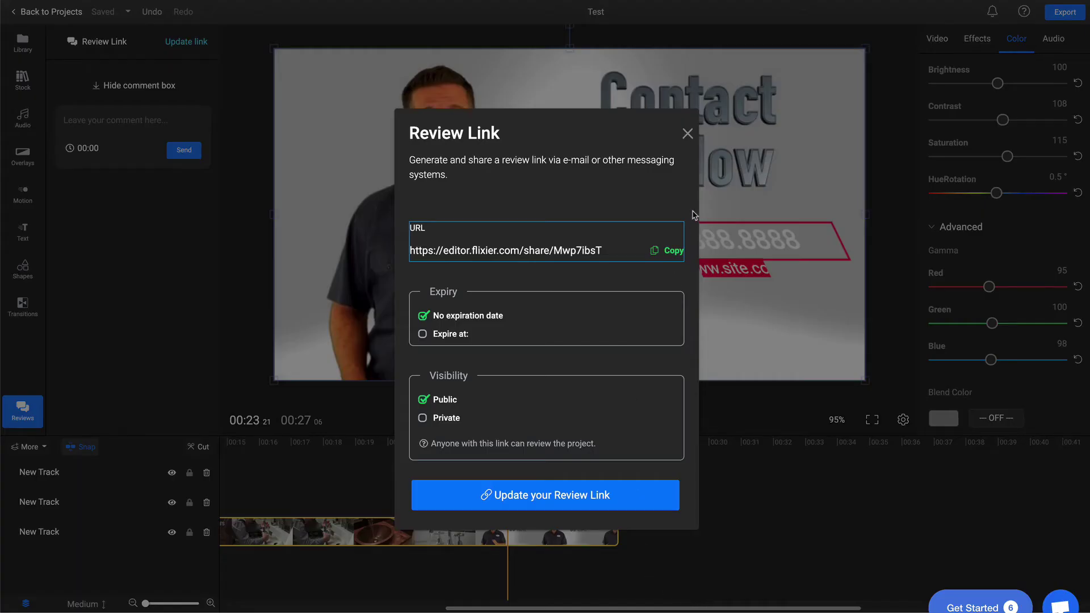
left_click(687, 133)
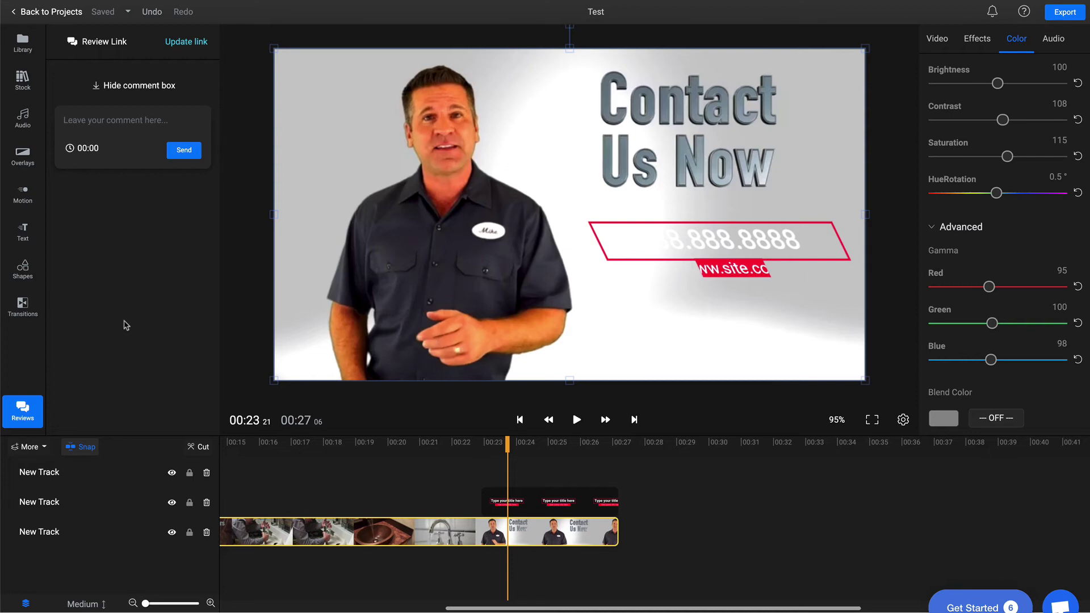
Move the playhead back to the copper sink shot at about 00:18 in the plumbing video
scroll(287, 385, "up", 2)
scroll(290, 299, "down", 1)
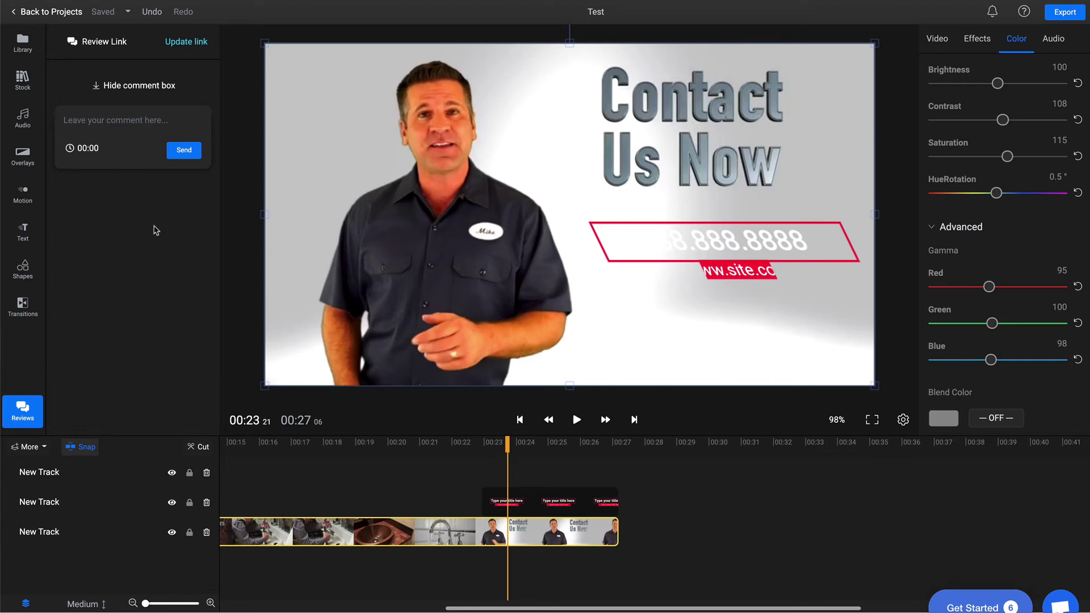
left_click(318, 444)
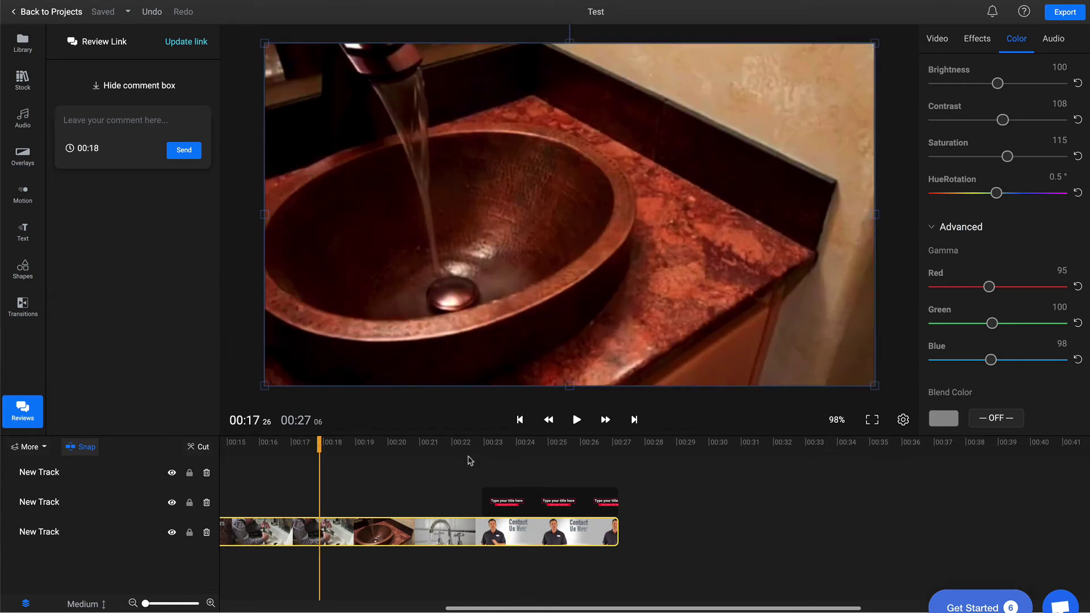
scroll(456, 489, "left", 3)
scroll(456, 488, "left", 10)
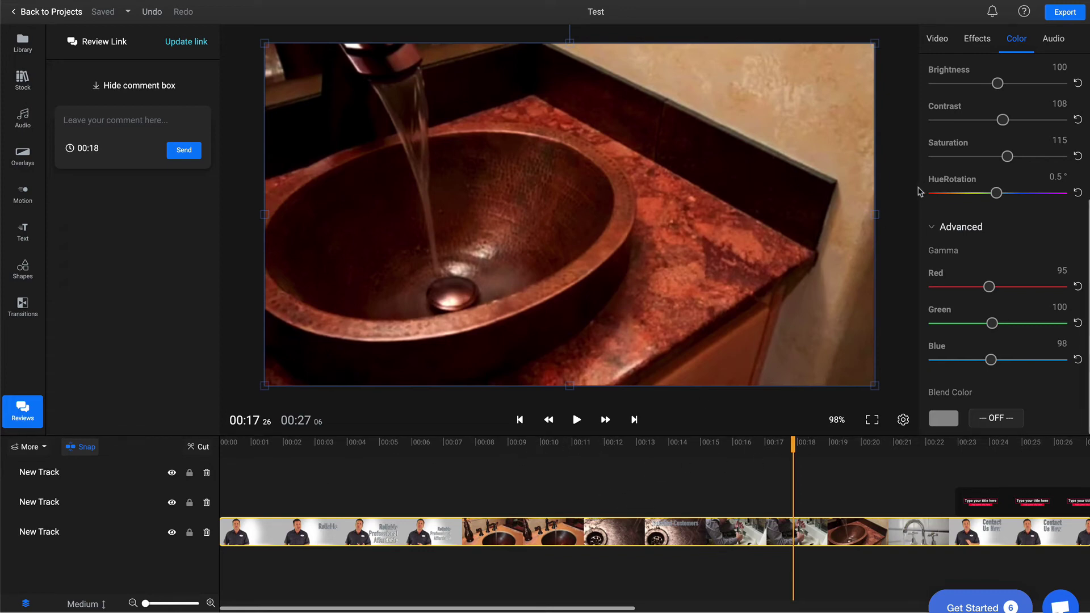
Detach the plumbing video's audio onto its own track and nudge the detached audio clip along that track
left_click(1052, 41)
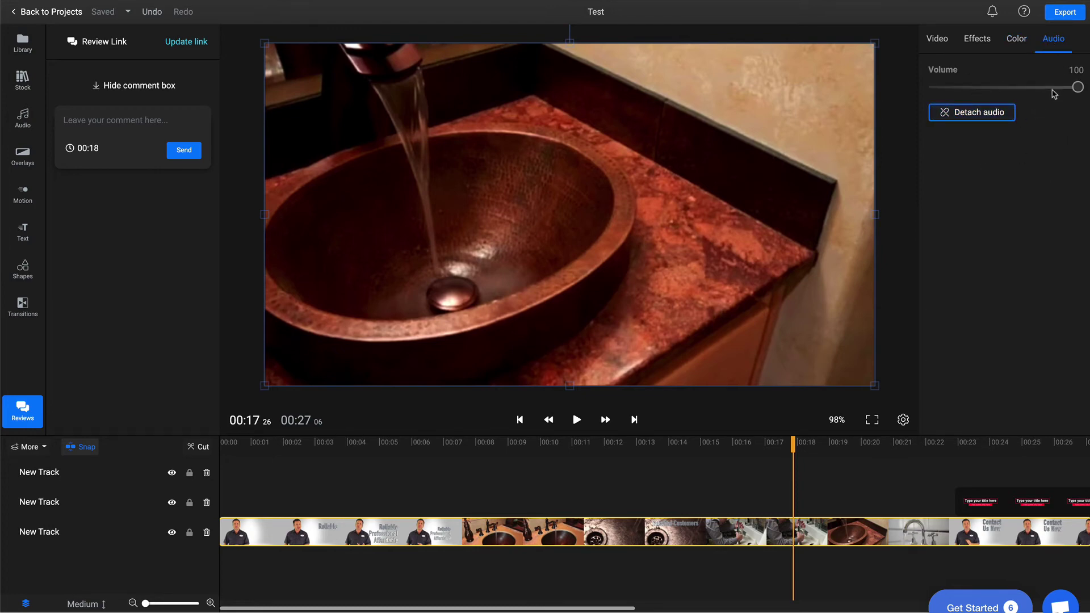
mouse_move(1075, 89)
left_mouse_down()
mouse_move(955, 88)
mouse_move(1077, 88)
left_mouse_up()
left_click(975, 113)
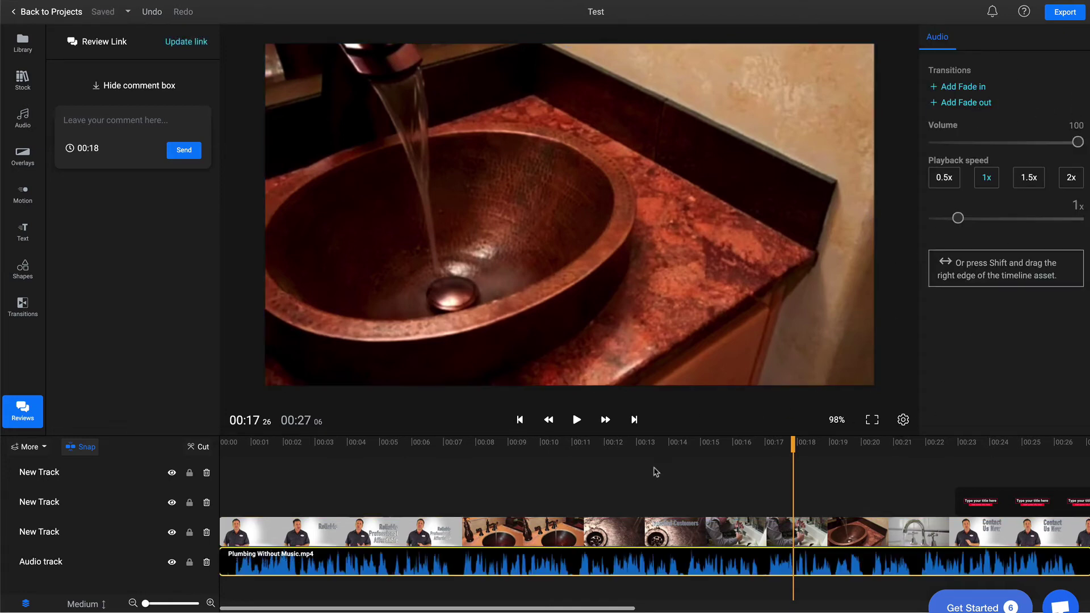
left_click_drag(623, 539, 620, 573)
mouse_move(521, 573)
left_mouse_down()
mouse_move(654, 568)
mouse_move(507, 568)
left_mouse_up()
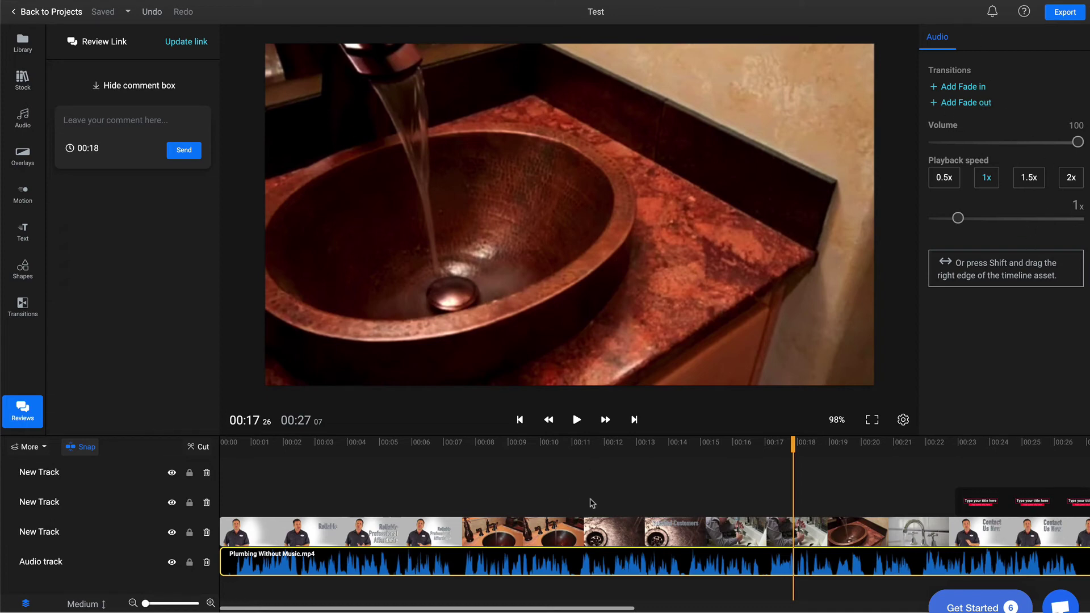
Remove the Gamma, HueRotation, Saturation, Contrast and Noise filters from the plumbing video
left_click(591, 533)
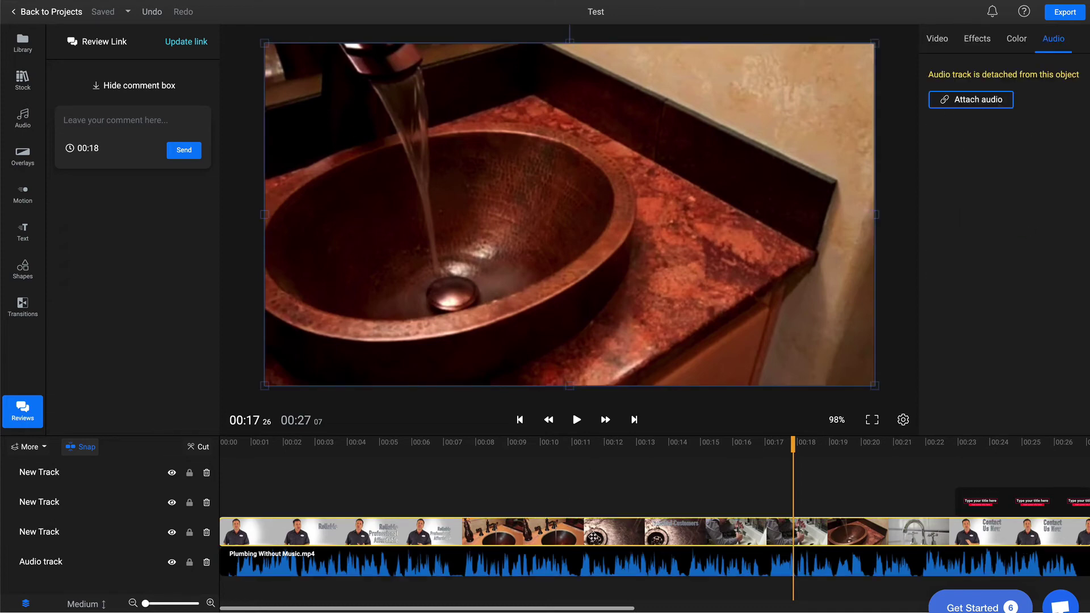
left_click(938, 40)
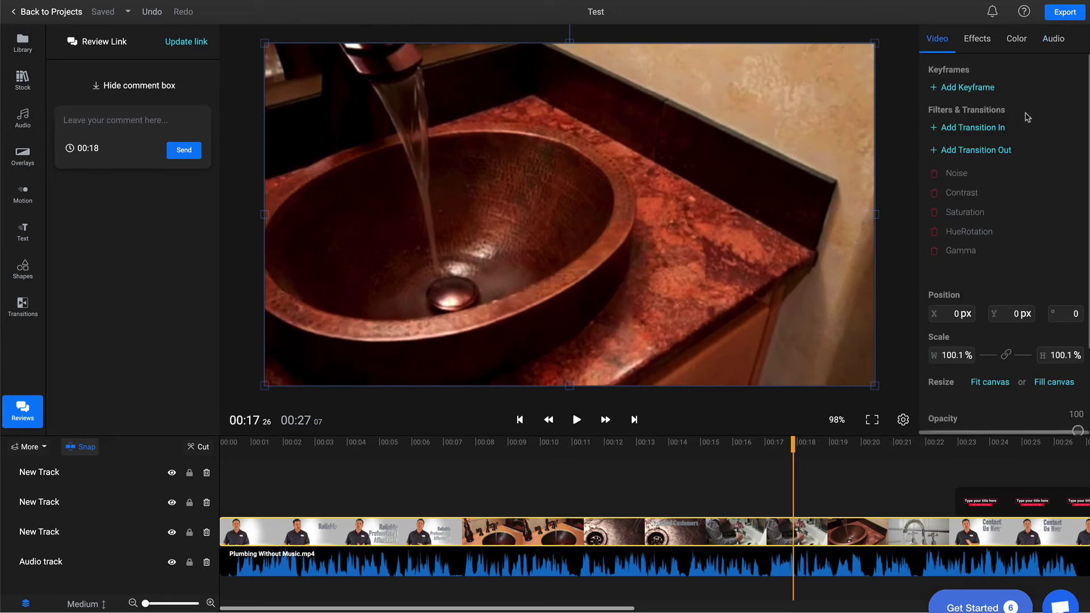
left_click(935, 251)
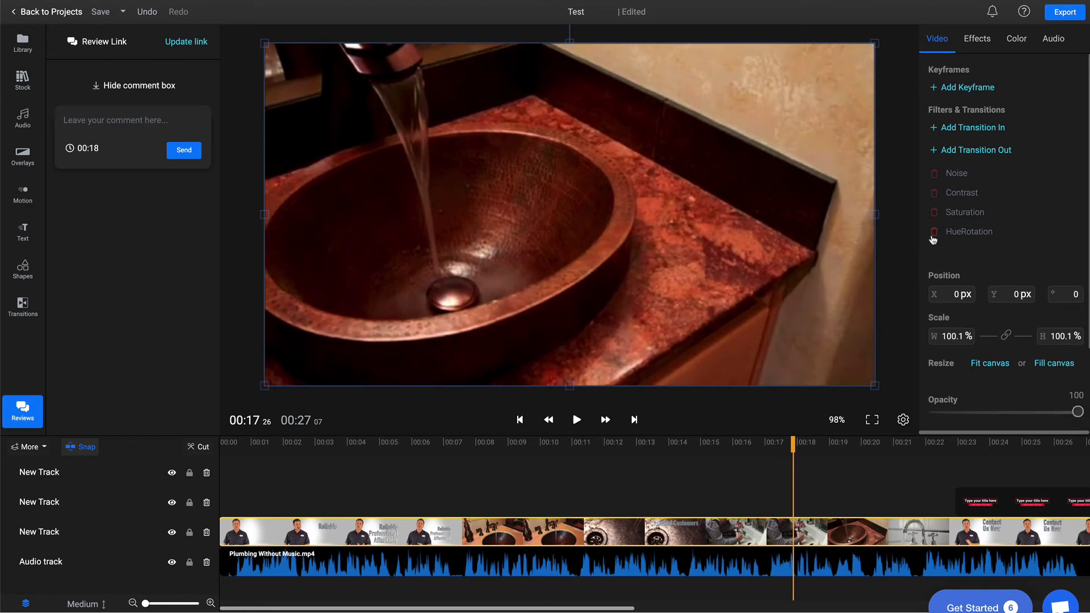
left_click(934, 231)
left_click(934, 212)
left_click(934, 192)
left_click(934, 176)
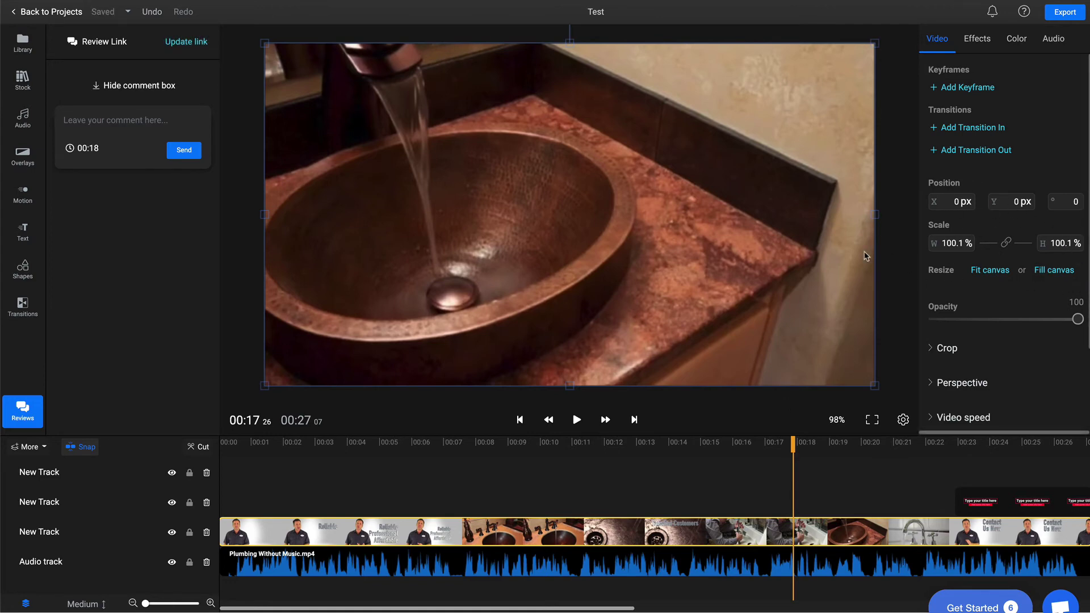
left_click_drag(875, 385, 871, 376)
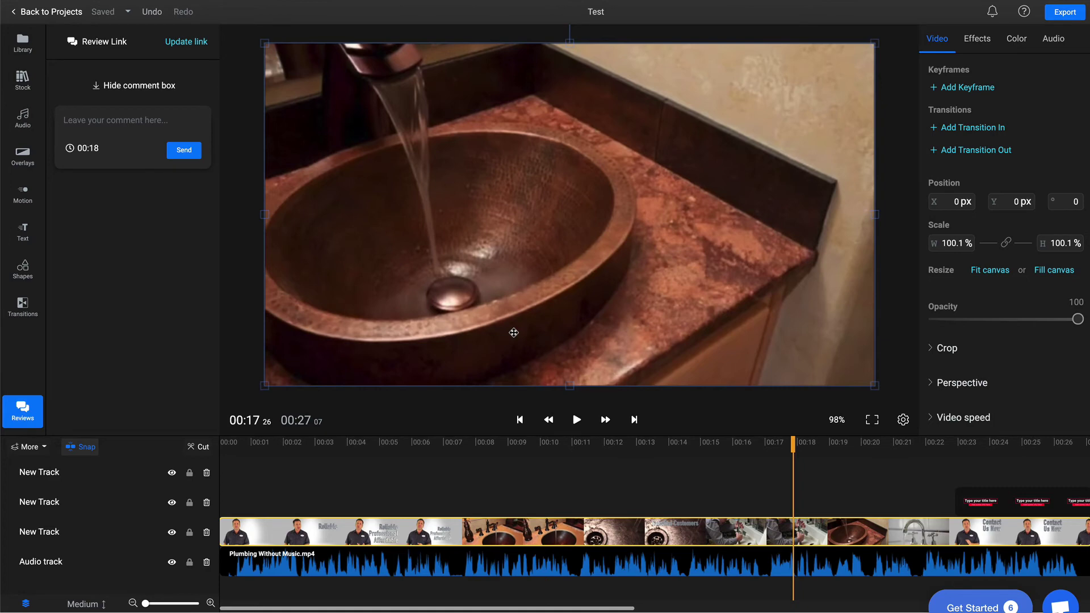
Append the HVAC green-screen video after the plumbing video and overlap the two clips for a FadeIn transition of about 1.3 seconds
scroll(755, 487, "right", 2)
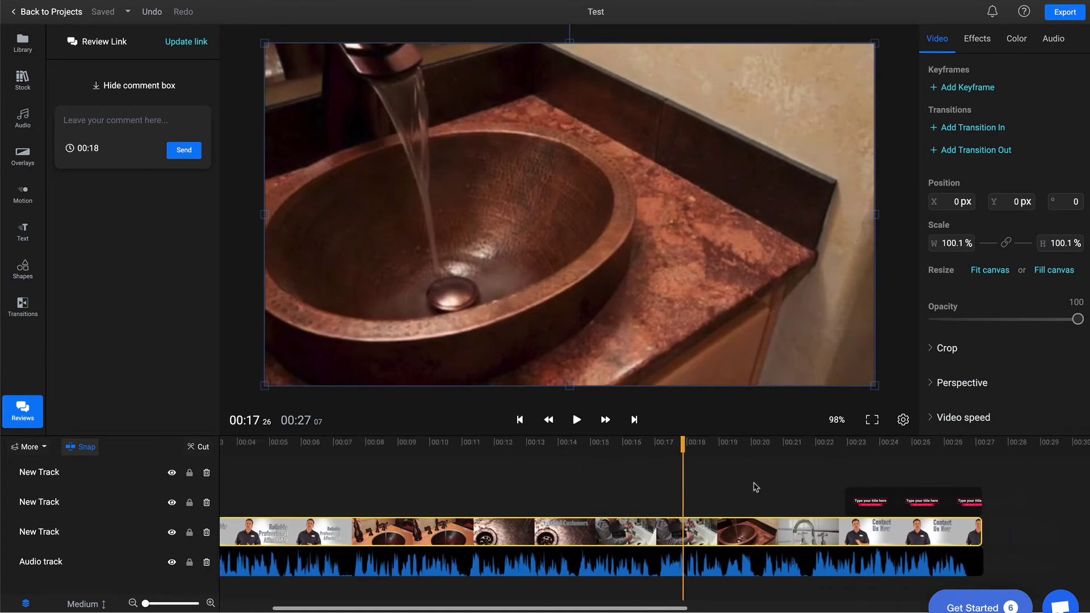
scroll(756, 487, "right", 1)
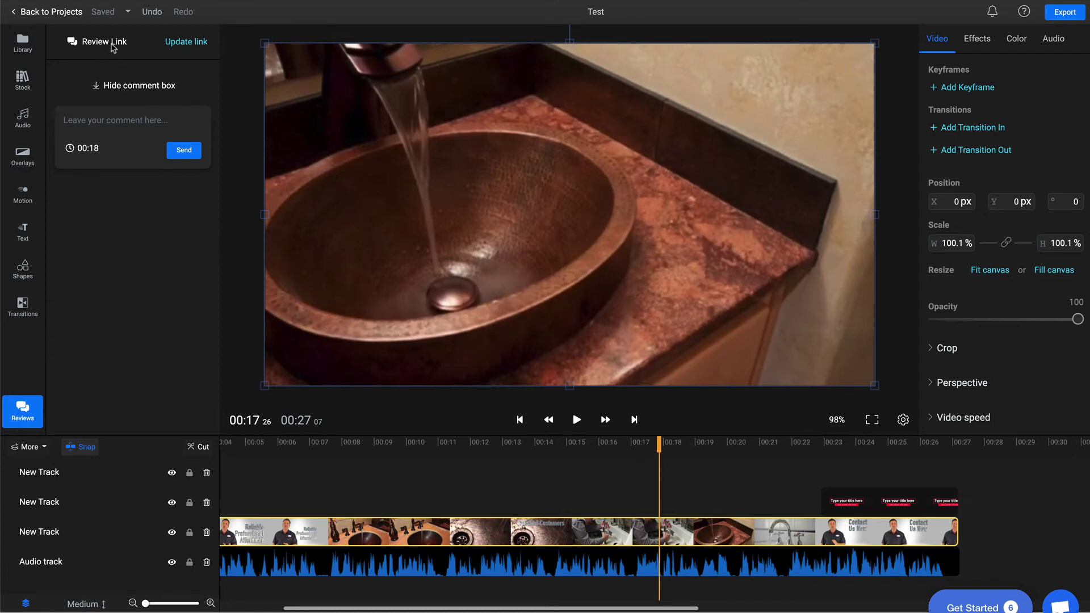
left_click(31, 50)
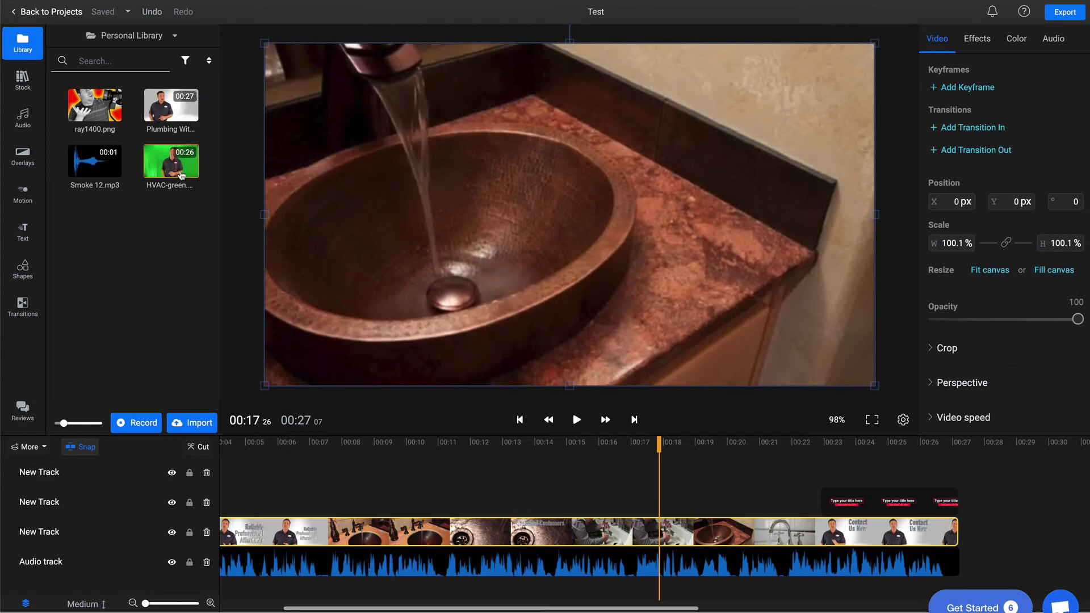
left_click_drag(181, 174, 961, 533)
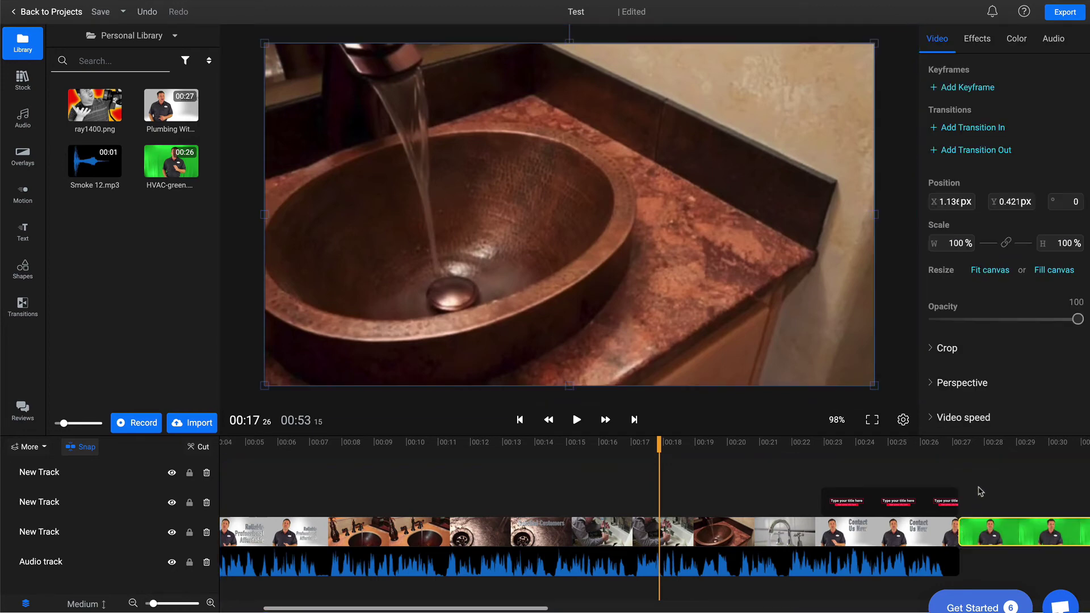
scroll(851, 474, "right", 3)
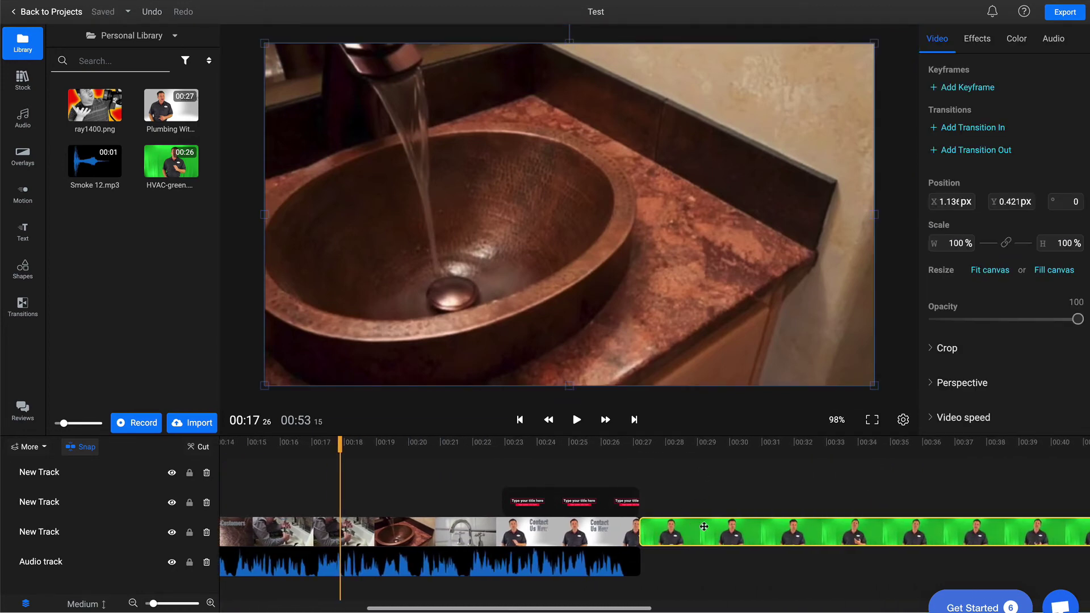
left_click_drag(804, 533, 760, 534)
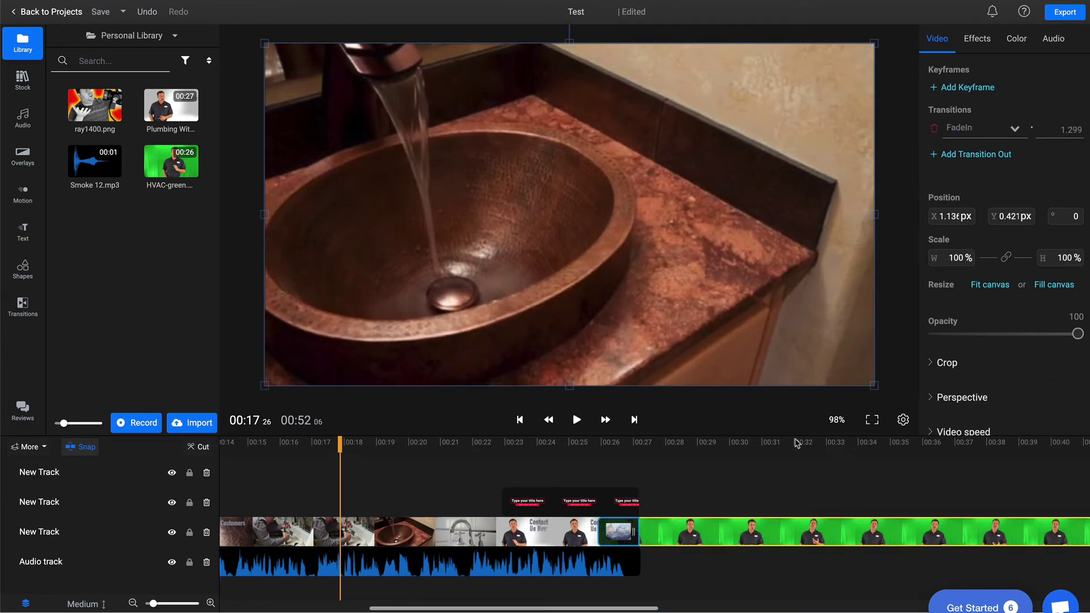
Play the transition between the plumbing and green-screen videos from about 00:25
left_click(587, 444)
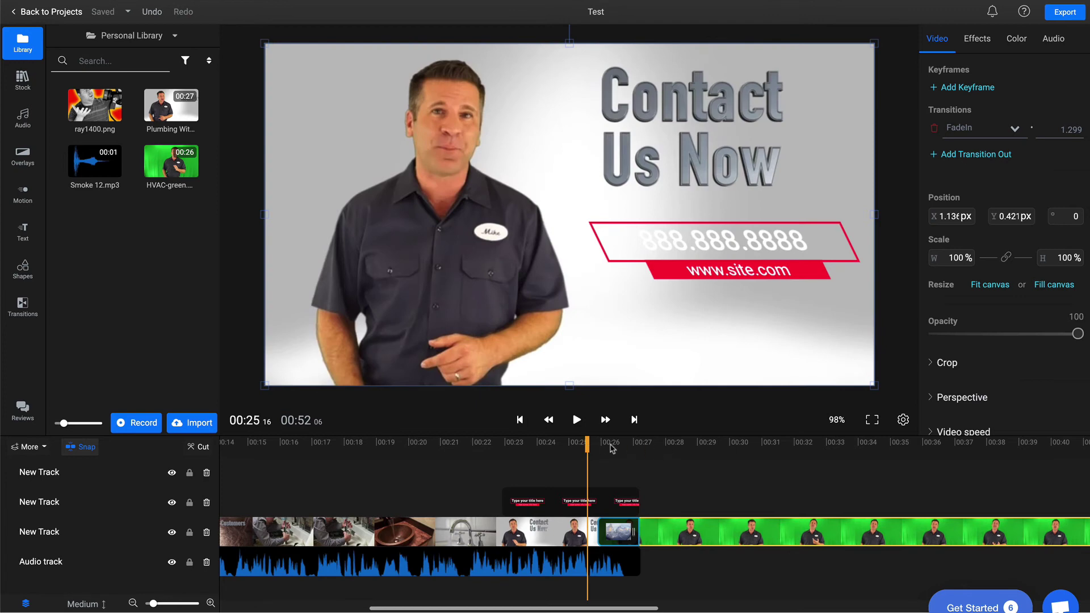
key("space")
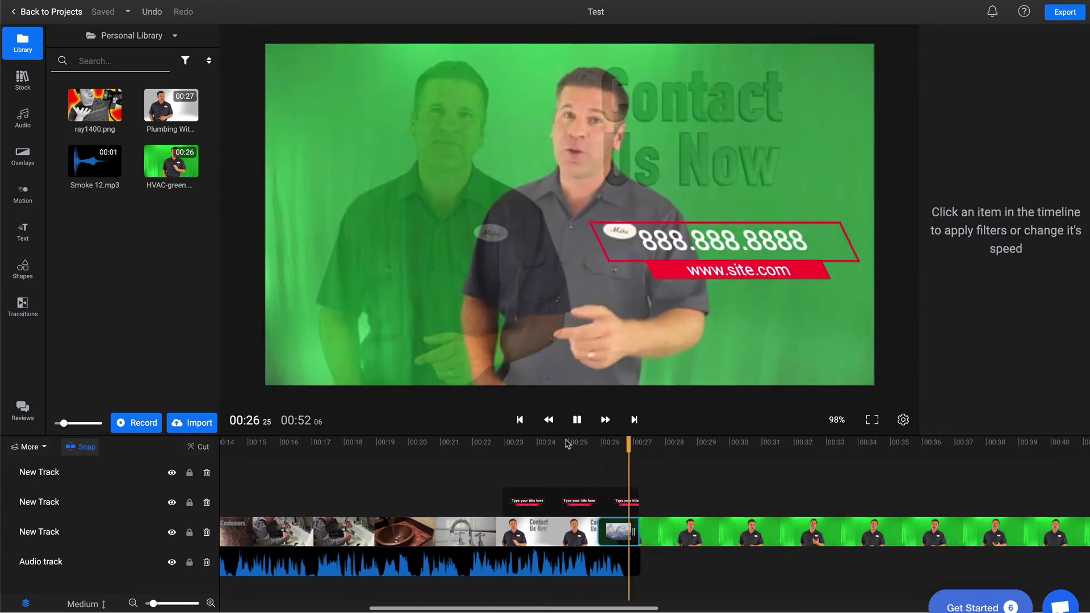
key("space")
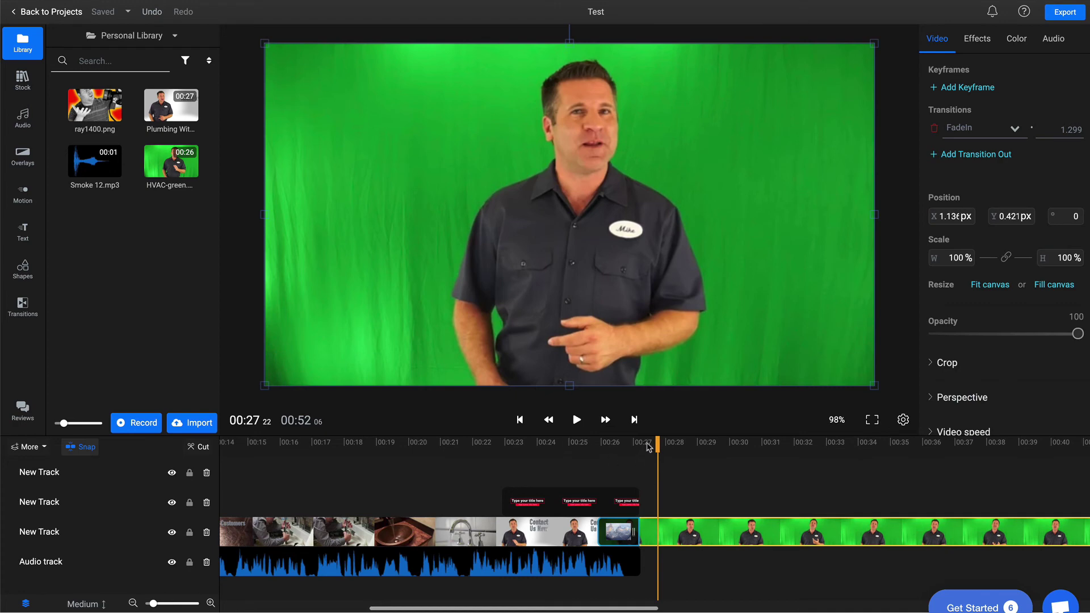
Move the playhead to the start of the overlap near 00:25 and change the green-screen clip's incoming transition to Radial
left_click(624, 444)
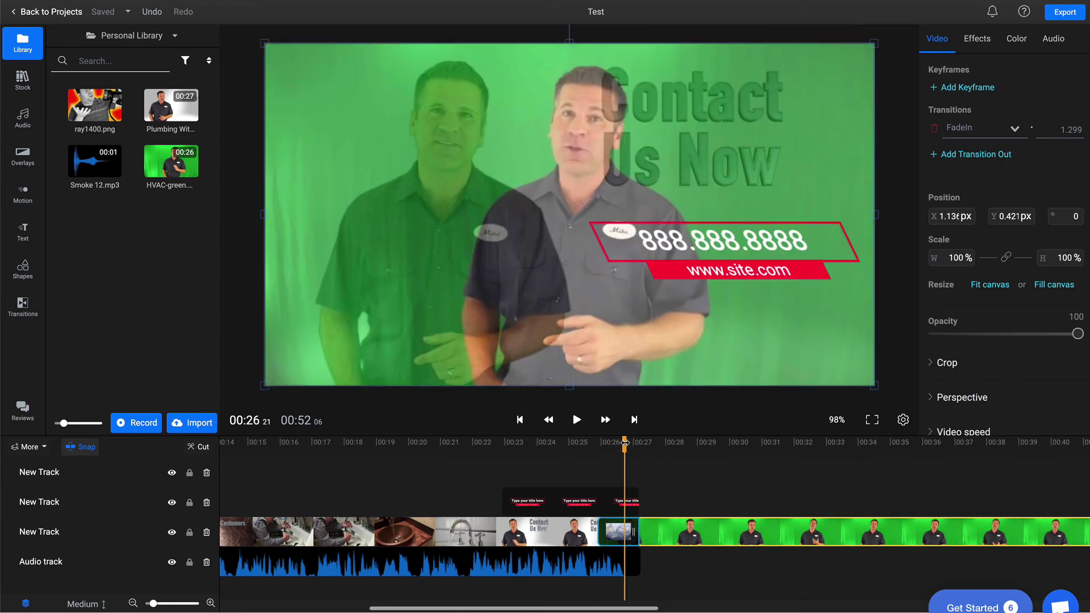
left_click_drag(624, 442, 597, 443)
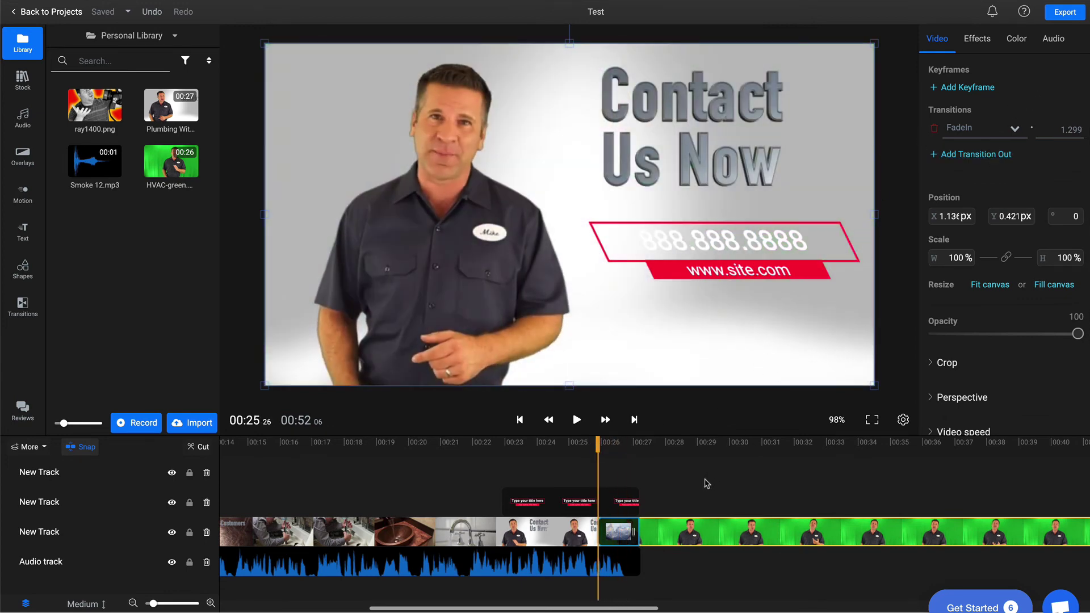
left_click(613, 530)
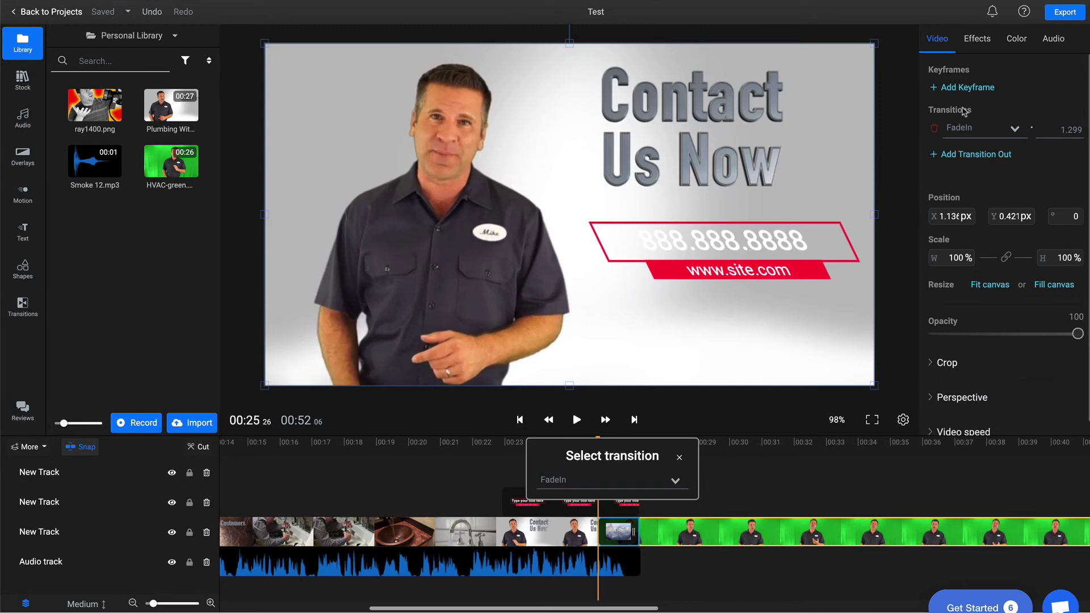
left_click(1016, 129)
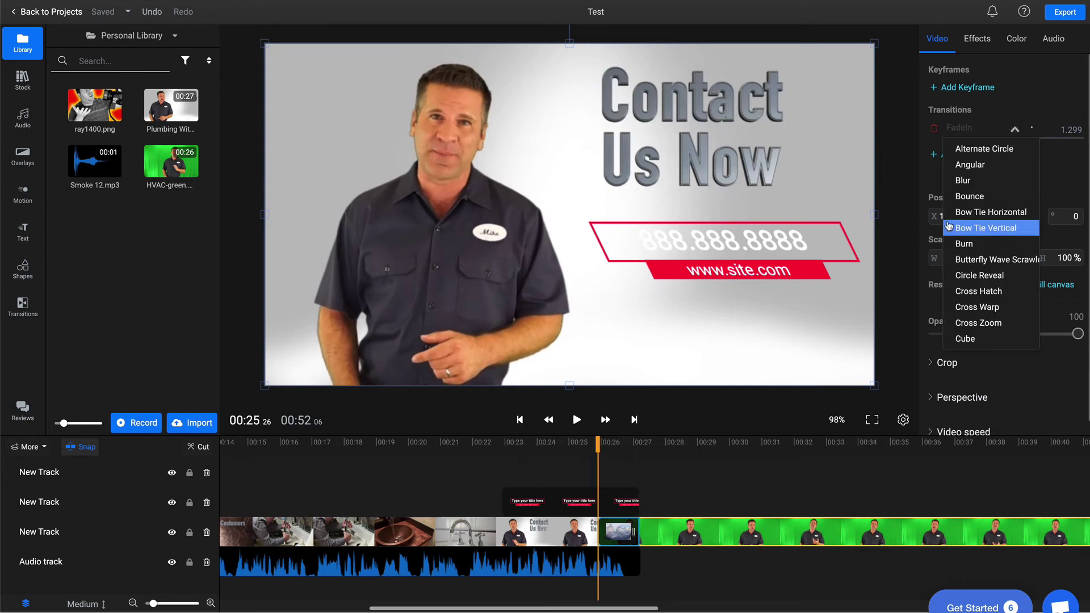
scroll(975, 245, "down", 5)
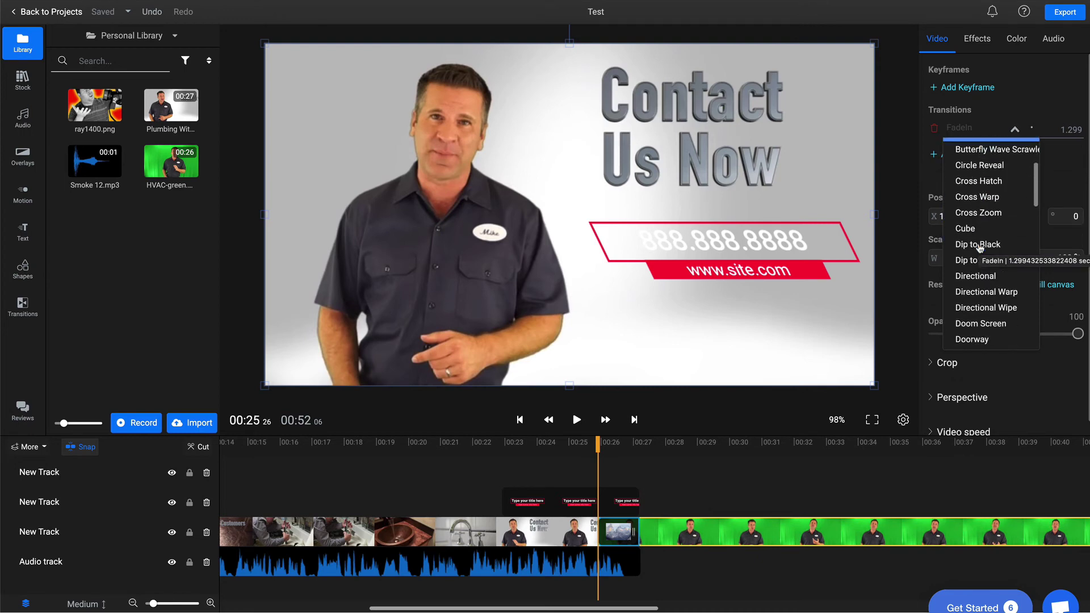
scroll(979, 248, "down", 10)
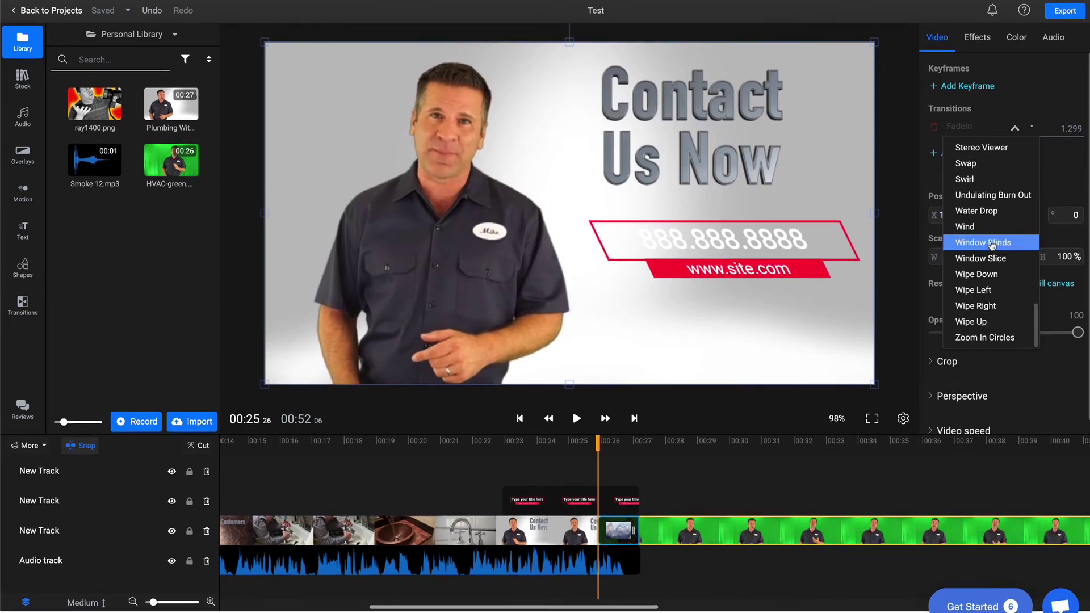
scroll(998, 292, "up", 6)
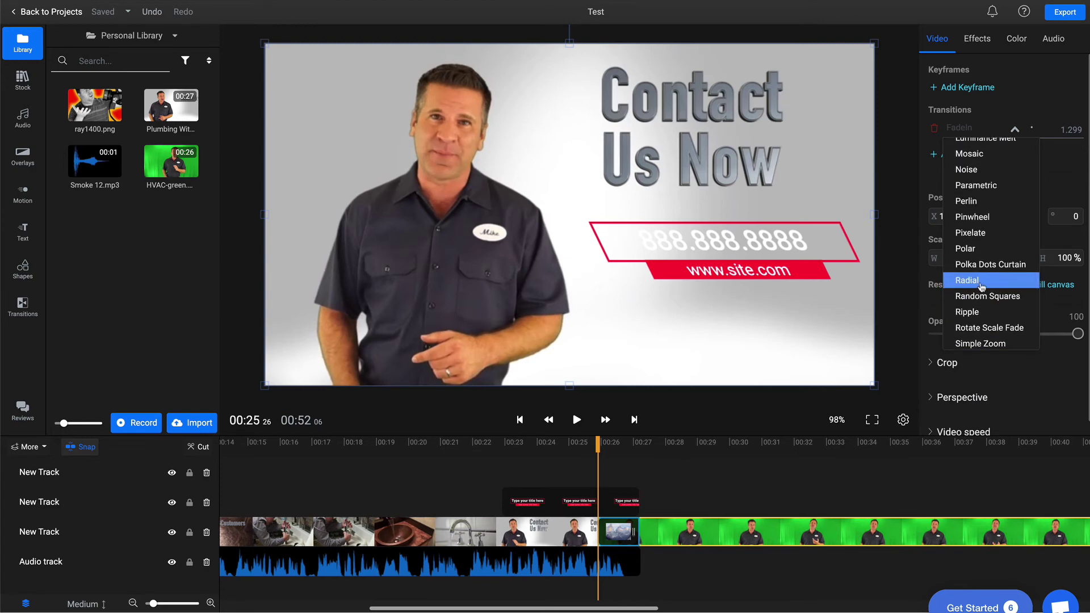
left_click(982, 286)
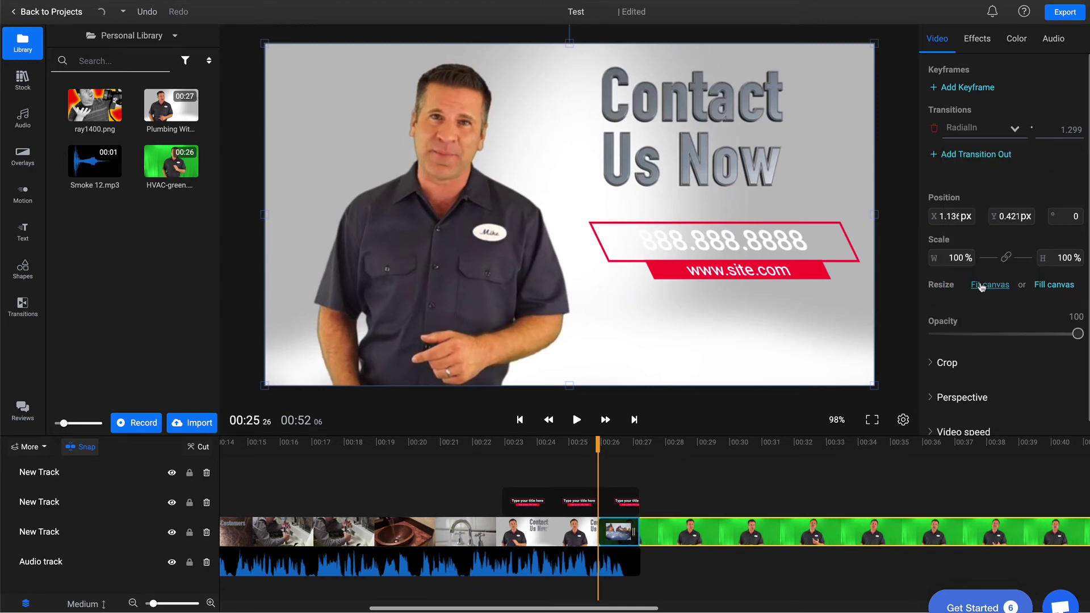
Play the Radial transition between the two clips from about 00:25
left_click(578, 443)
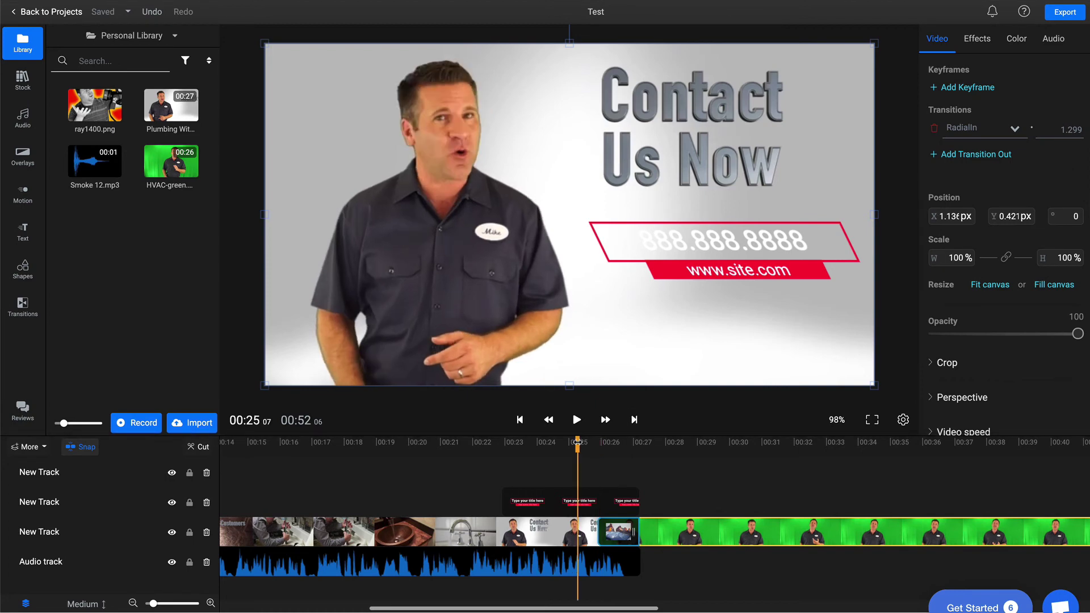
key("space")
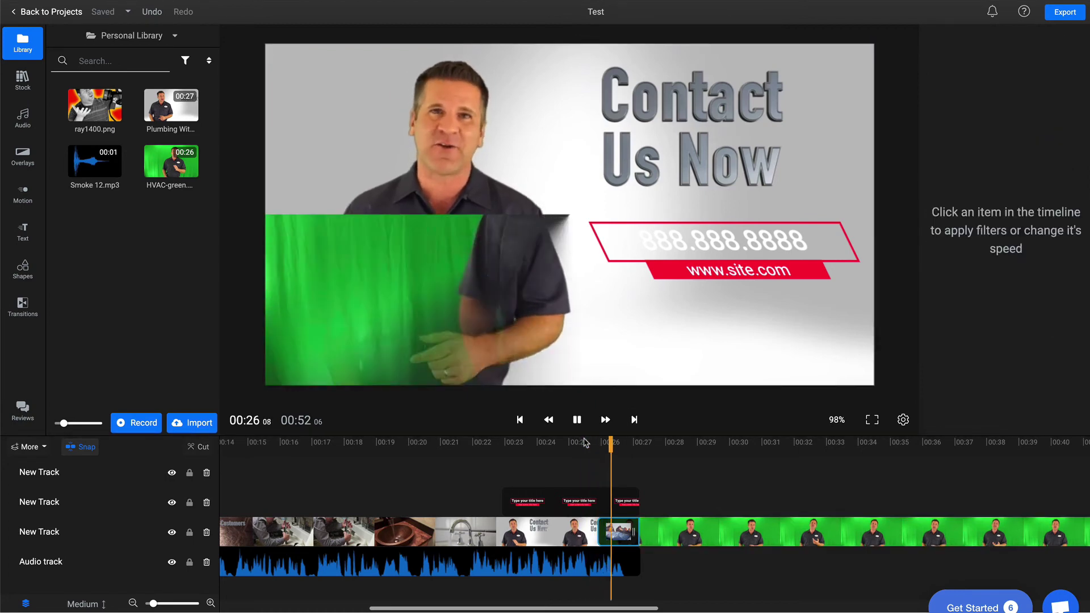
key("space")
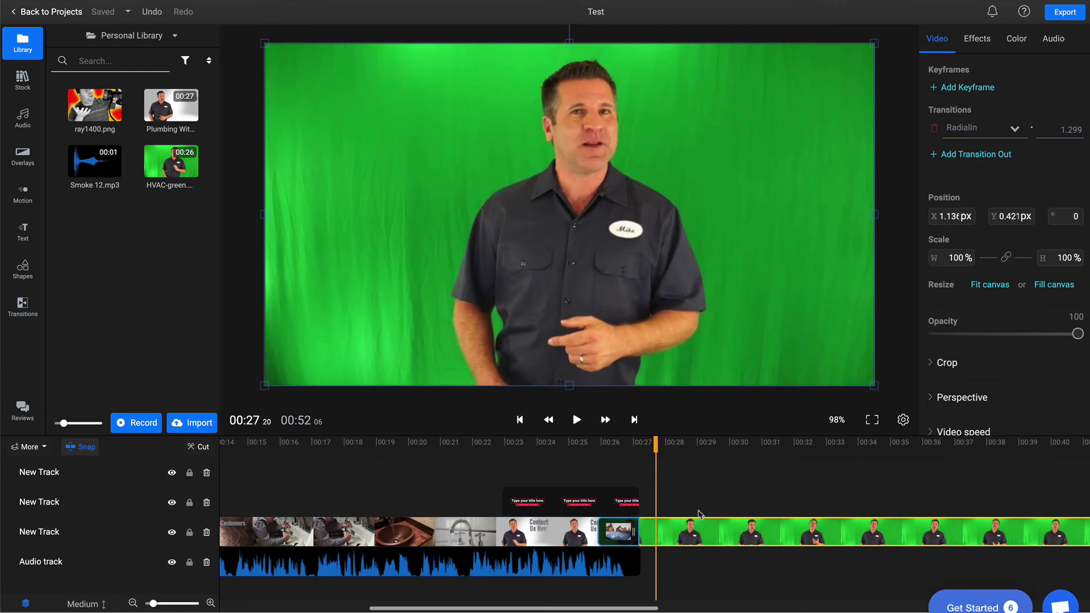
Scale the plumbing video down to 71.2% at the sink shot near 00:19
left_click(402, 452)
left_click(406, 518)
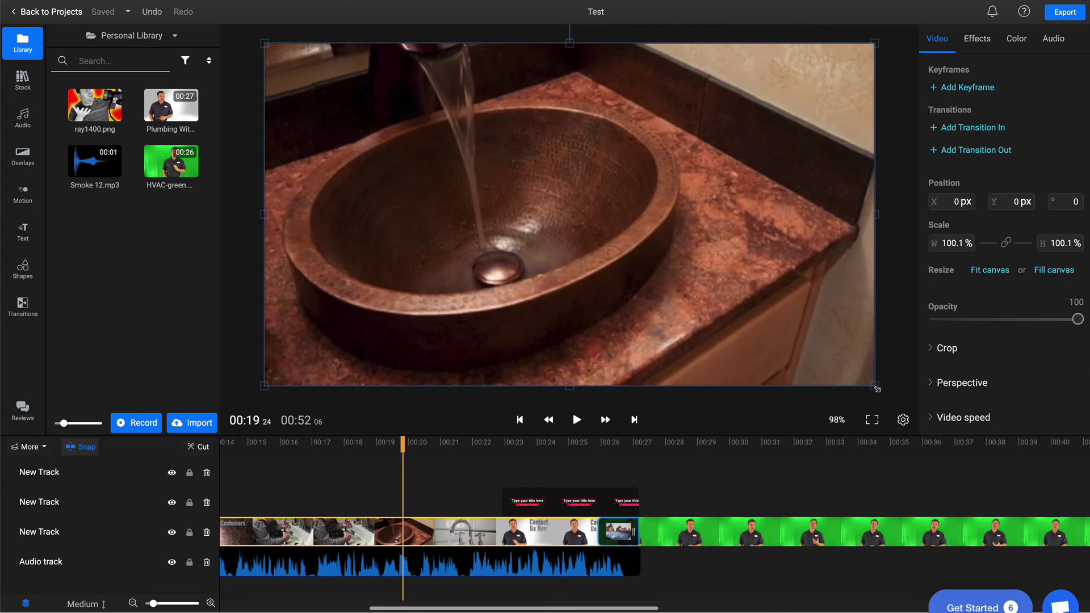
left_click_drag(876, 388, 708, 280)
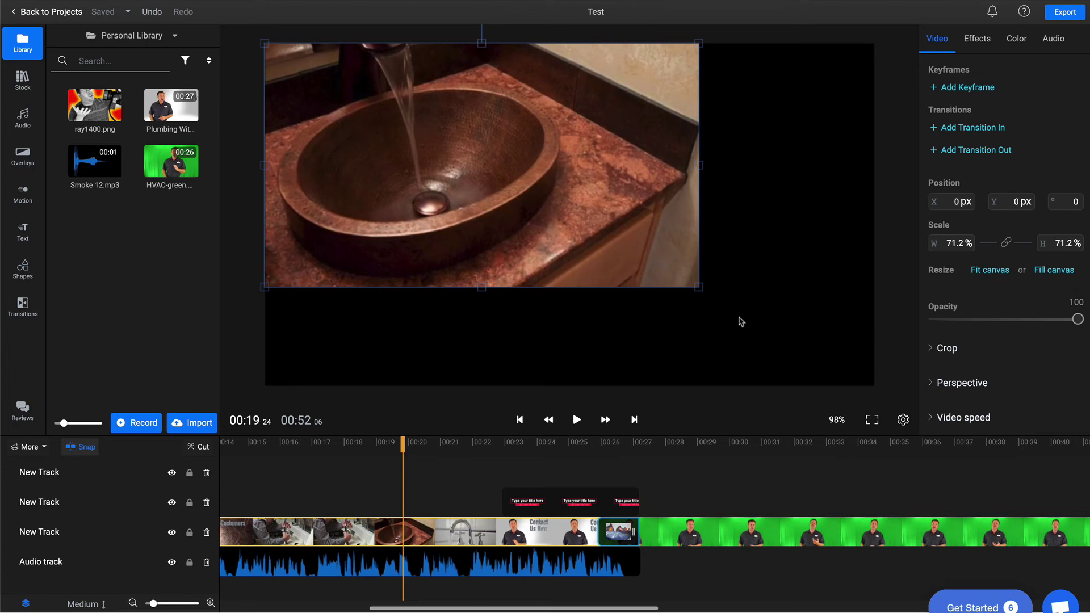
Add a keyframe at 00:19:24 that moves the plumbing video to X 556 px, Y 297 px, and scrub back through the motion
left_click(958, 90)
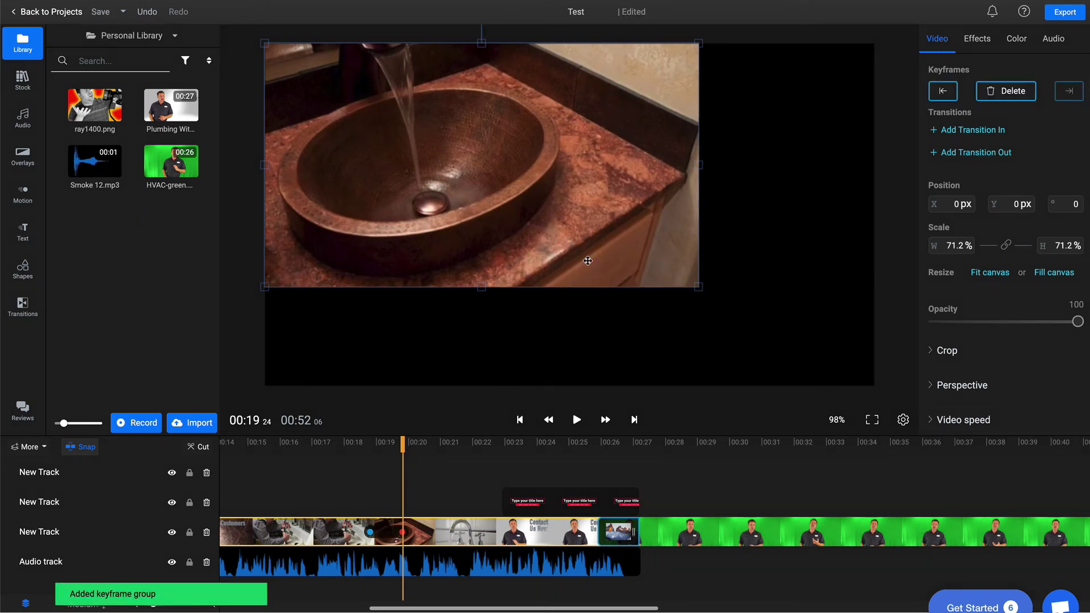
left_click_drag(587, 261, 745, 344)
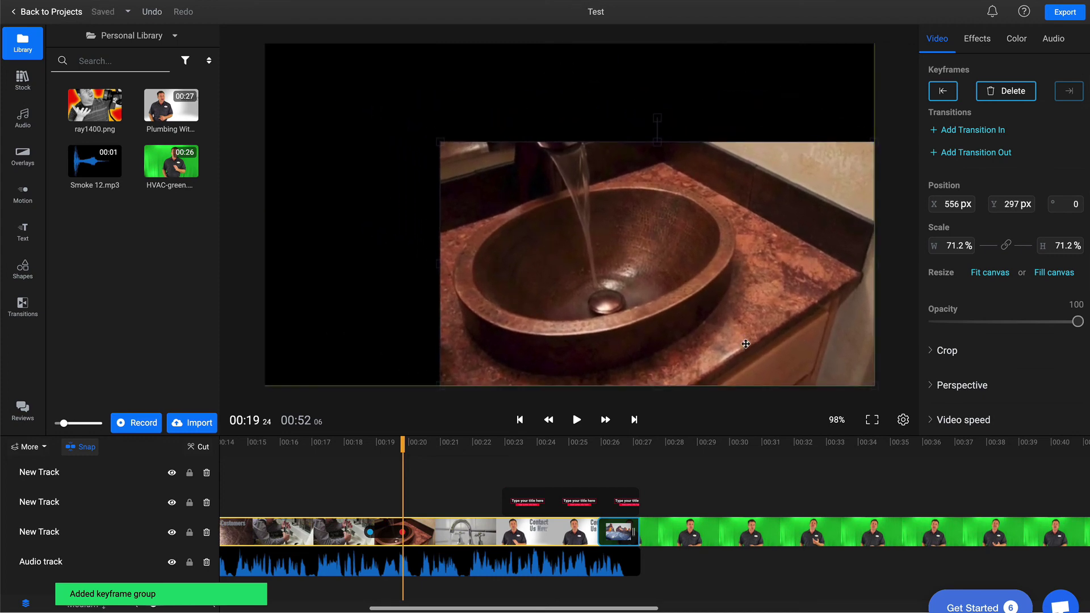
mouse_move(402, 451)
left_mouse_down()
mouse_move(350, 451)
mouse_move(415, 450)
mouse_move(381, 451)
left_mouse_up()
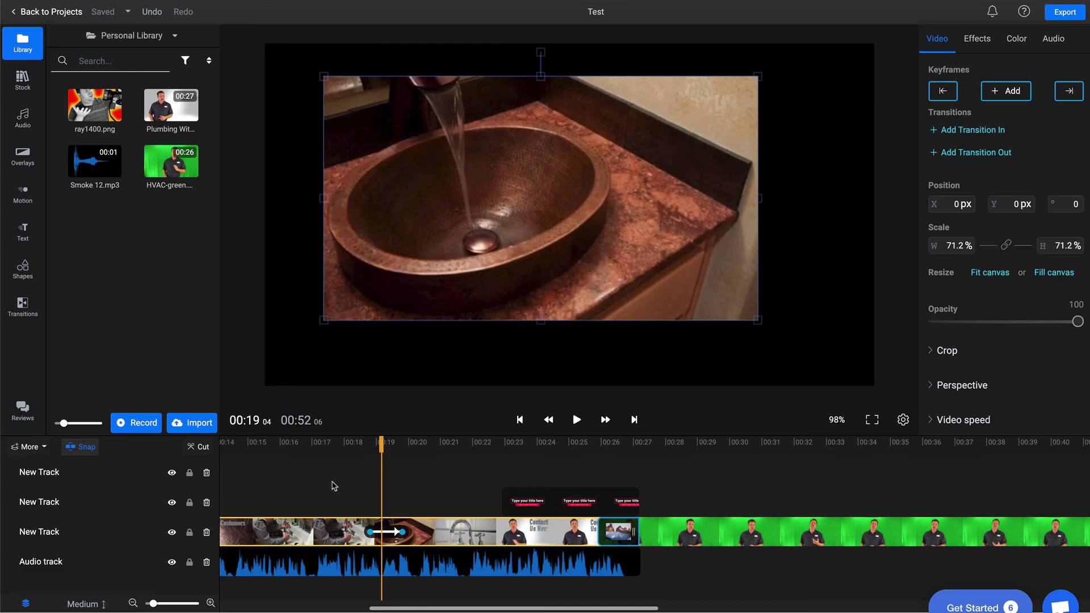
mouse_move(381, 451)
left_mouse_down()
mouse_move(366, 449)
mouse_move(383, 449)
left_mouse_up()
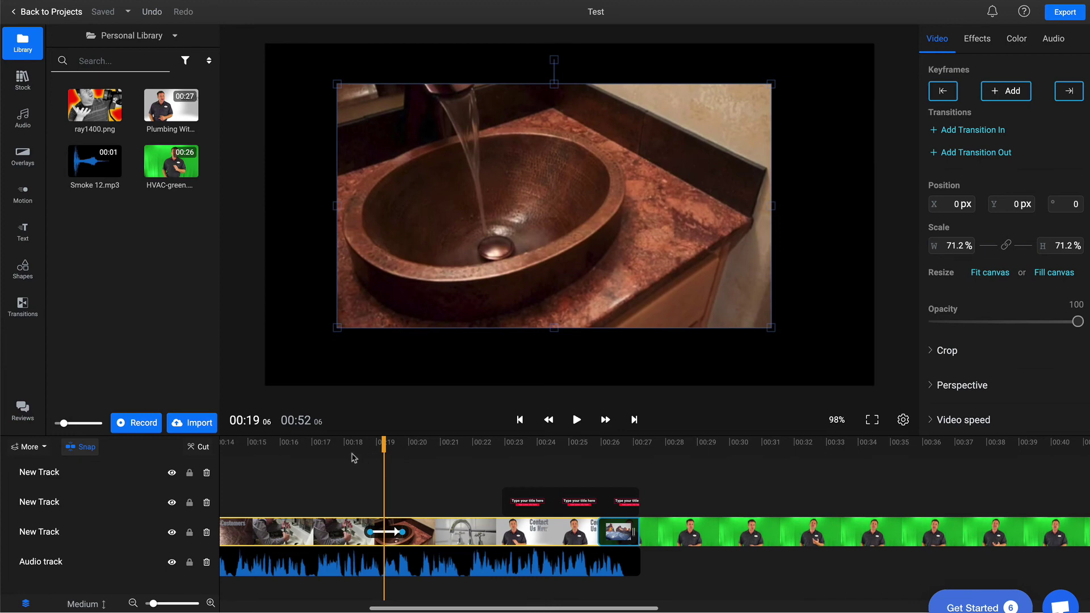
Browse the transitions library and preview the Directional transition
left_click(19, 317)
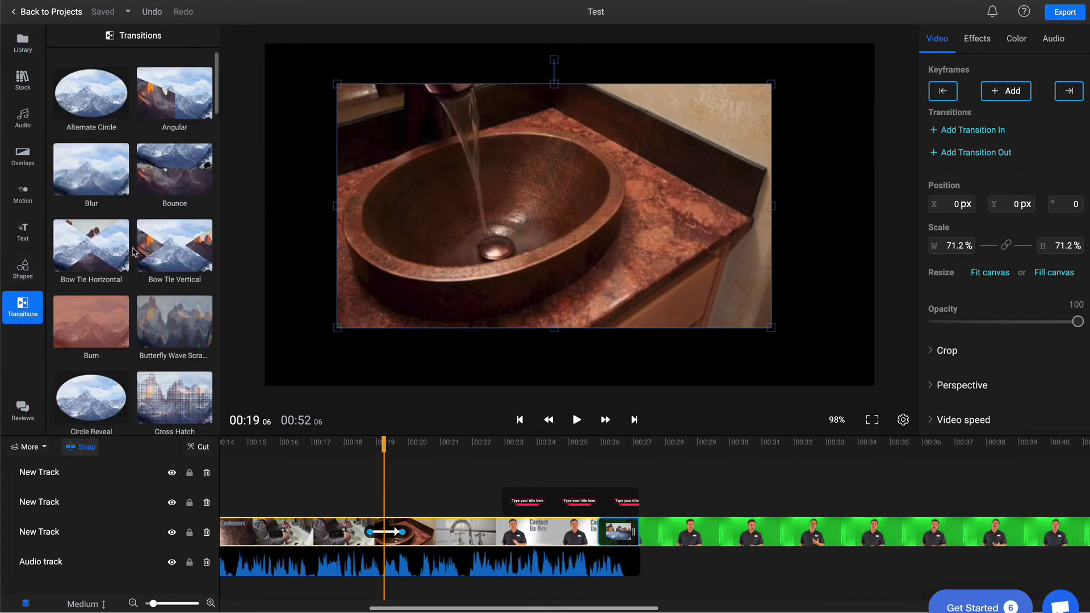
scroll(135, 252, "down", 5)
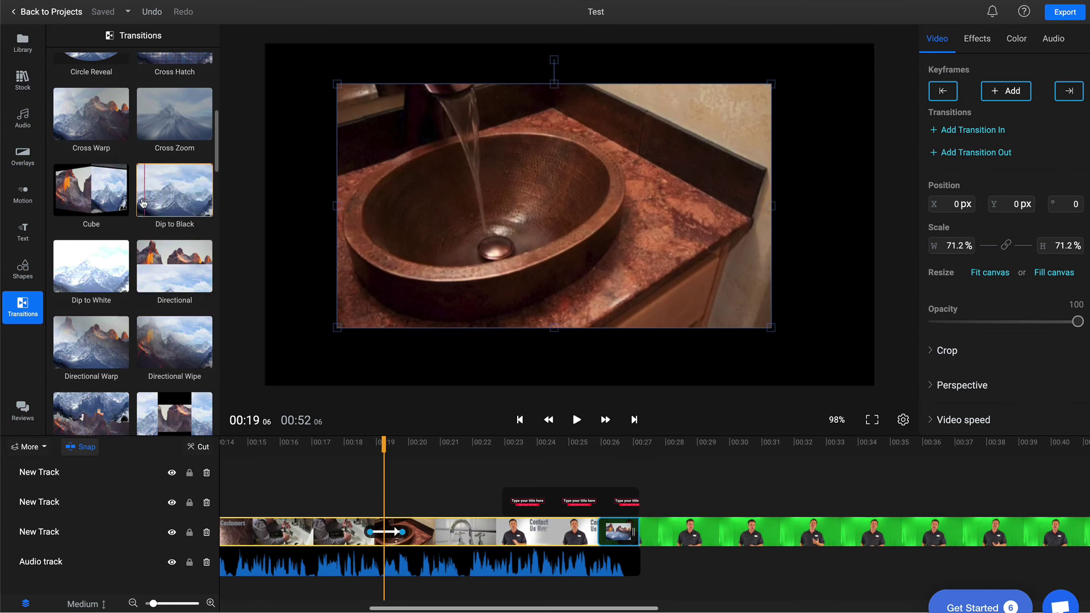
left_click(153, 256)
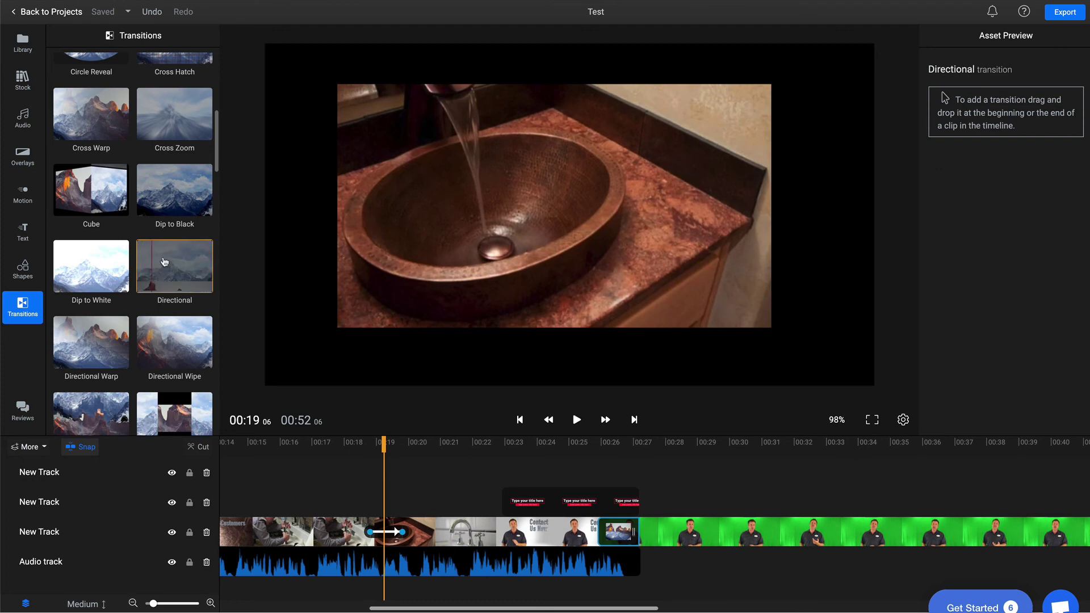
Scrub the timeline from the clip transition near 00:26 back through the keyframed motion to about 00:18
left_click(609, 444)
left_click_drag(611, 442, 390, 436)
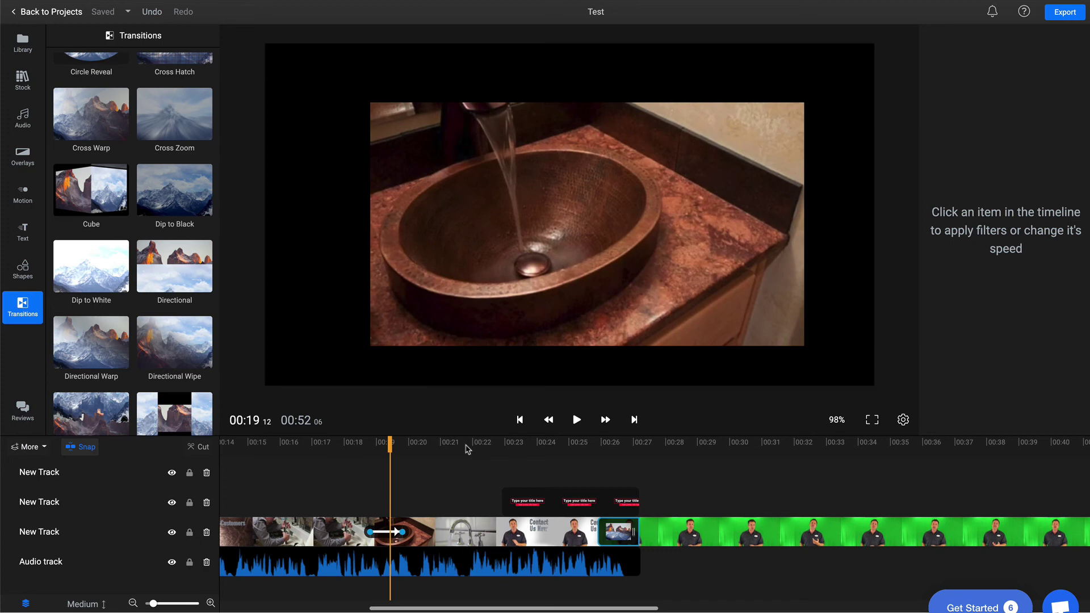
left_click_drag(390, 441, 350, 437)
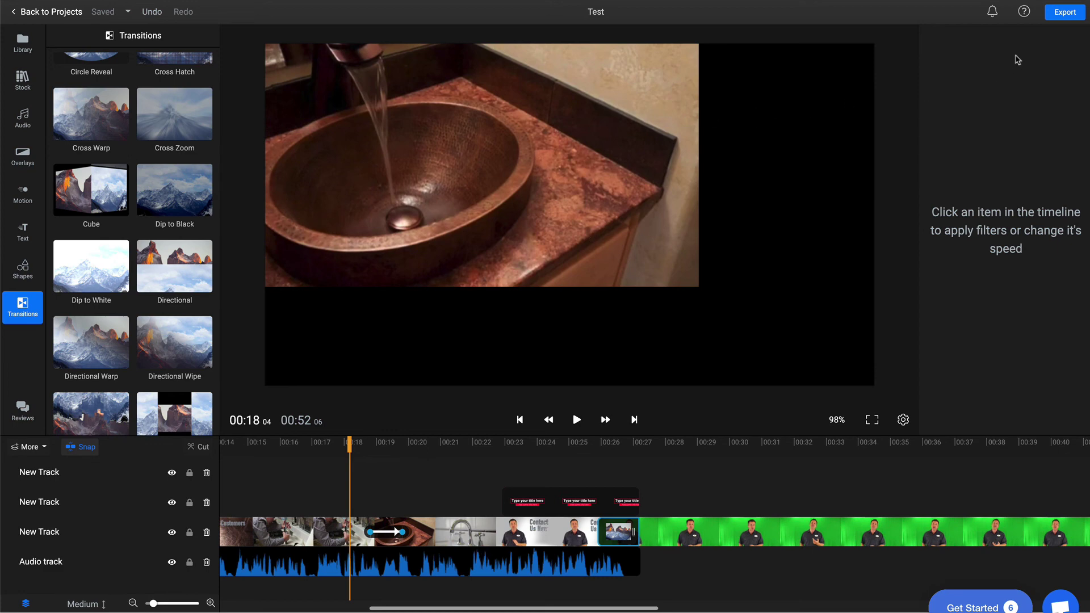
Review the export page's publishing options for YouTube, Vimeo and Google Drive, and return to the editor without exporting
left_click(1066, 13)
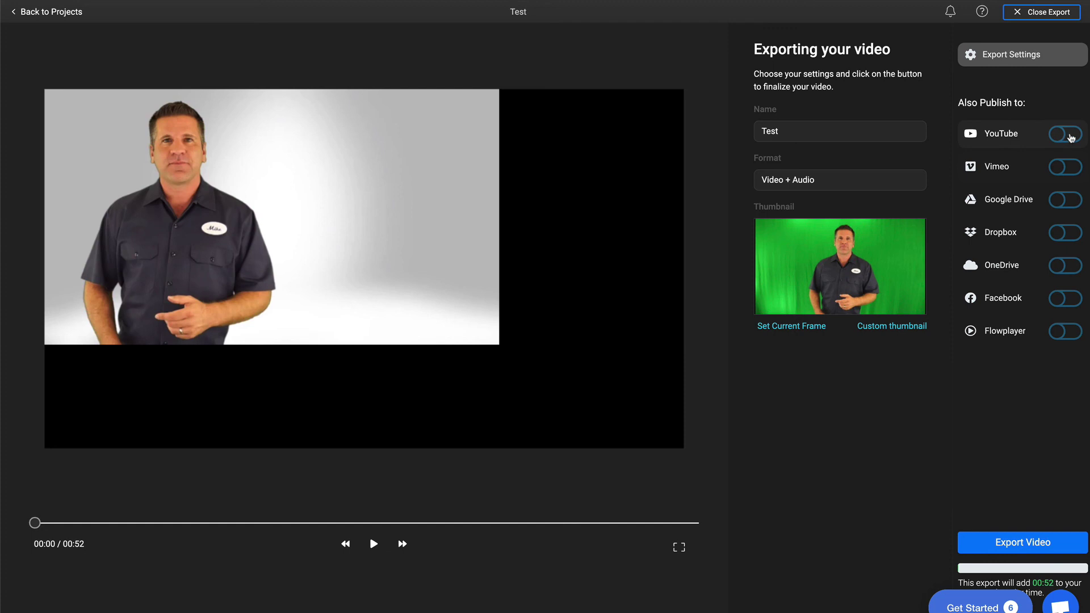
left_click(1071, 138)
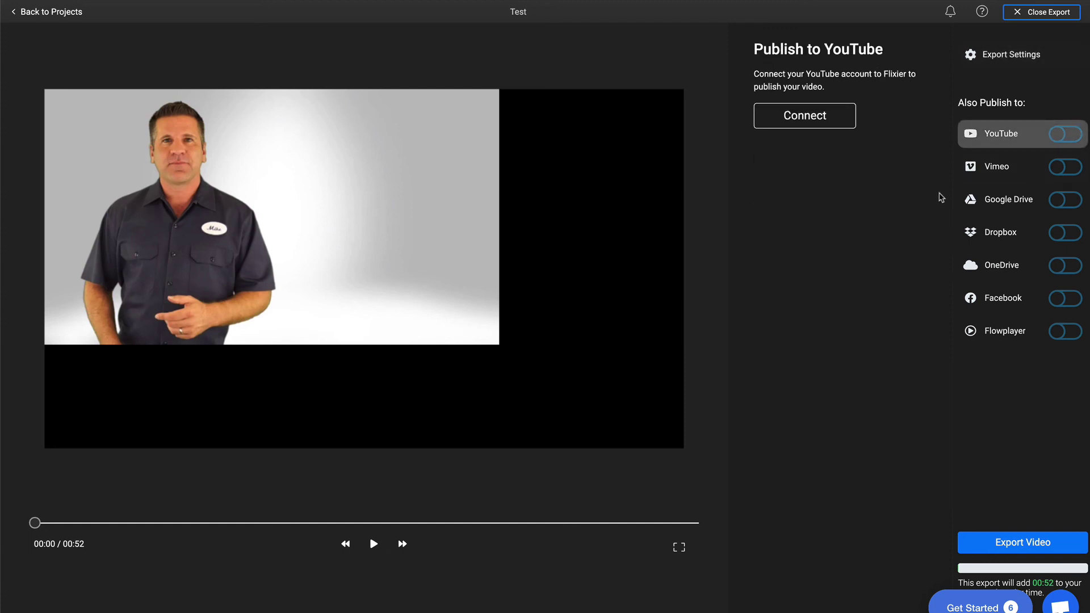
left_click(1067, 170)
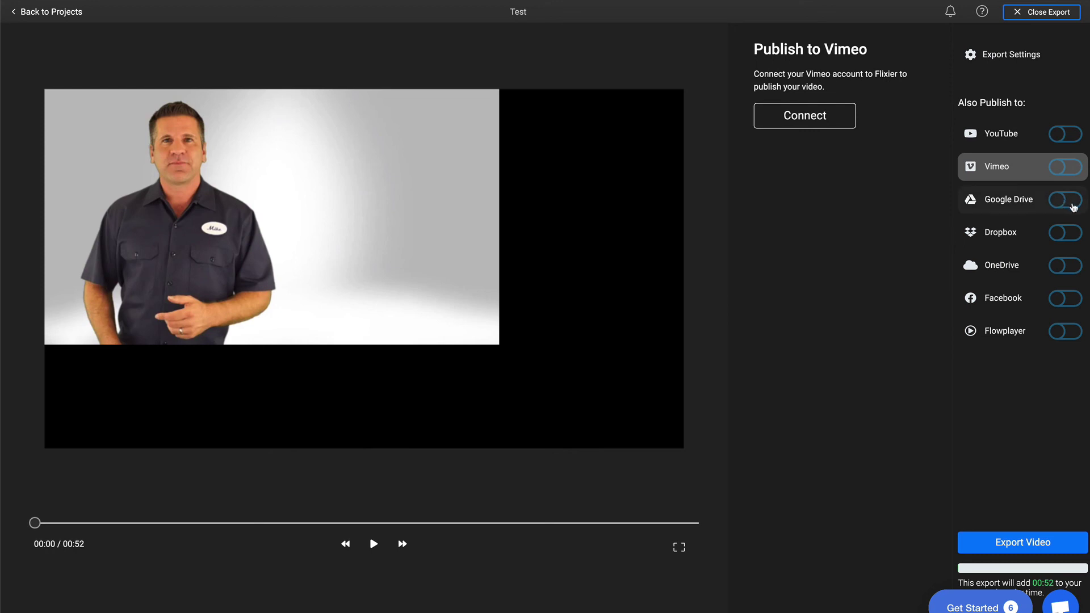
left_click(1071, 207)
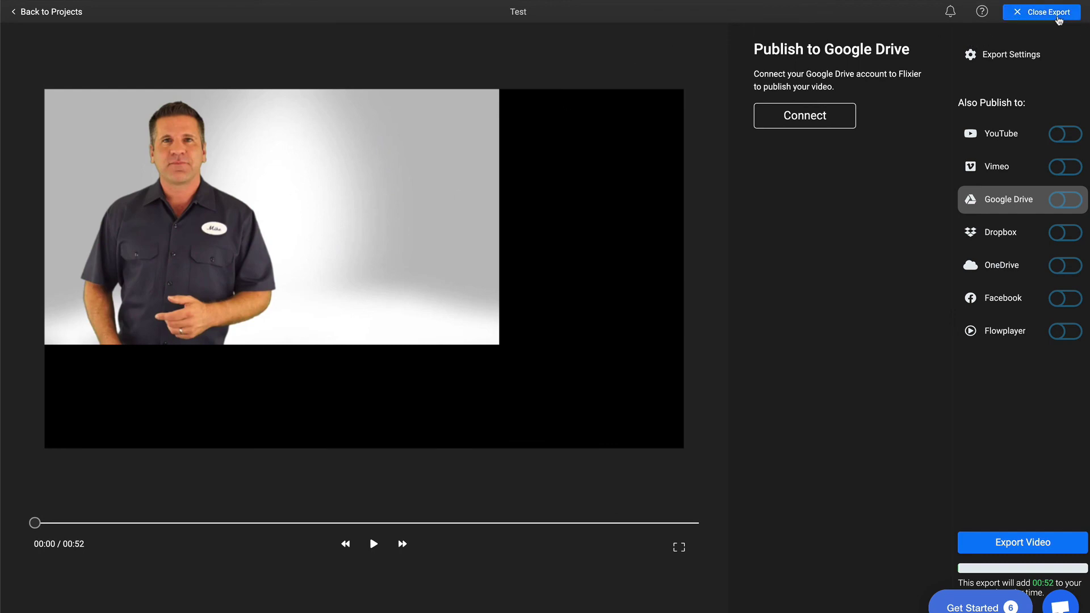
left_click(1054, 14)
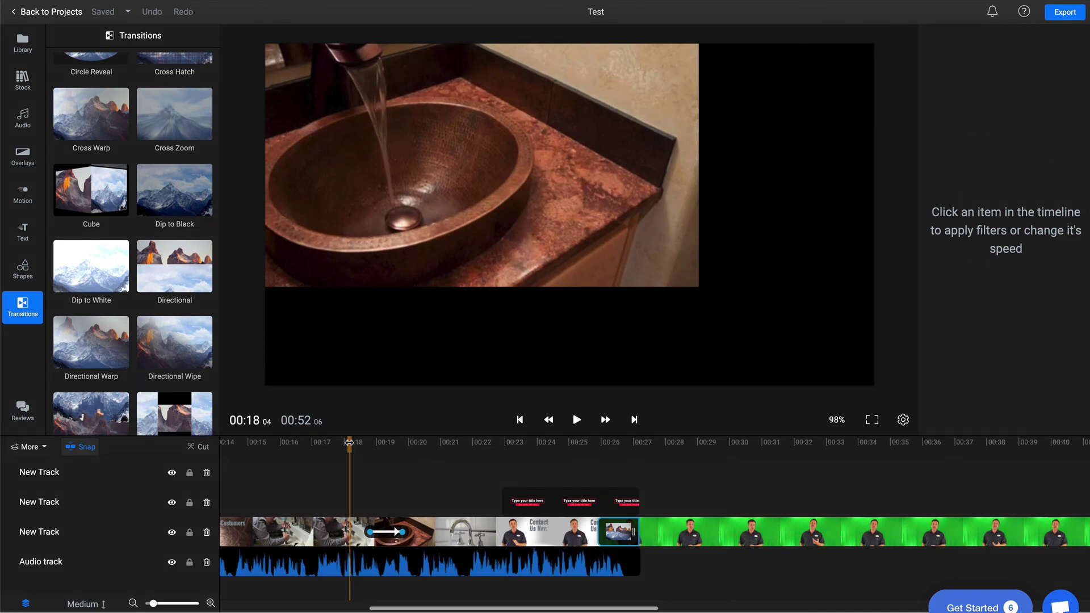
Scrub to about 00:22 and inspect the timeline from the end of the green-screen clip back to the project start
left_click_drag(349, 446, 501, 435)
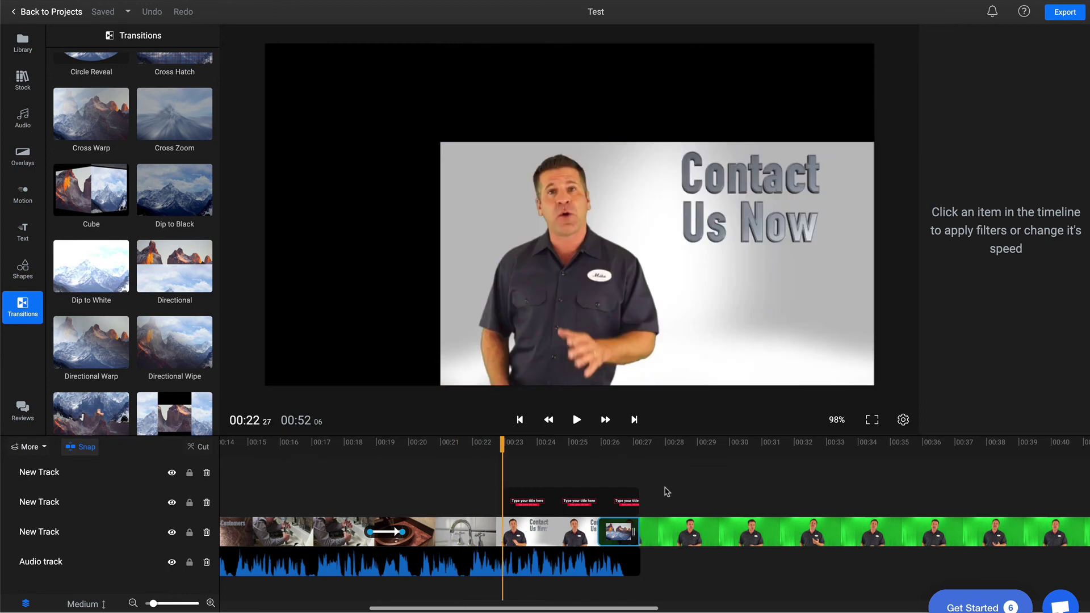
scroll(705, 485, "right", 10)
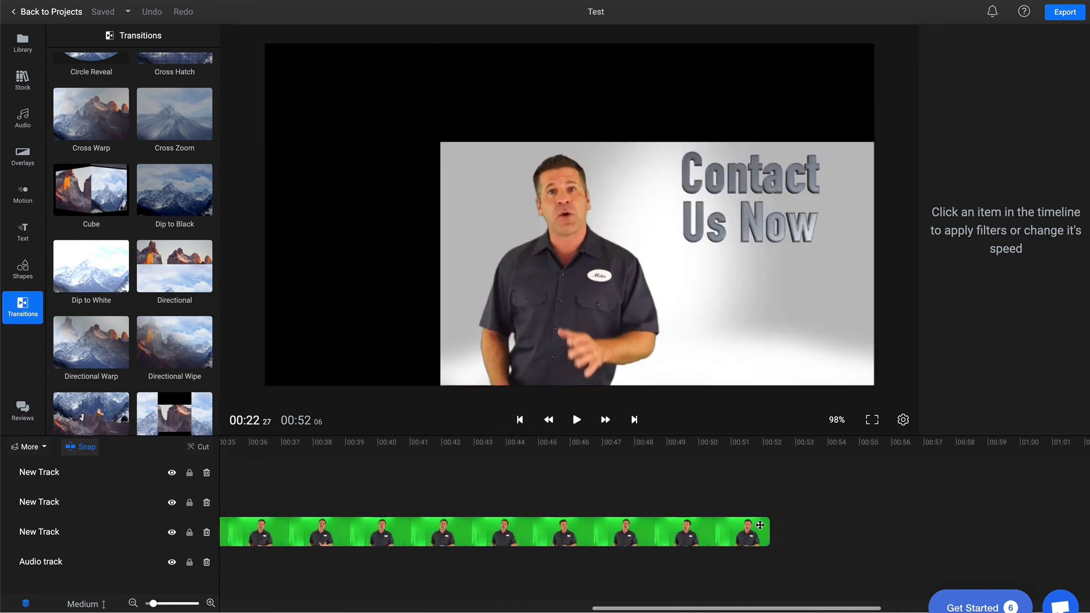
left_click_drag(766, 528, 789, 523)
scroll(659, 516, "left", 10)
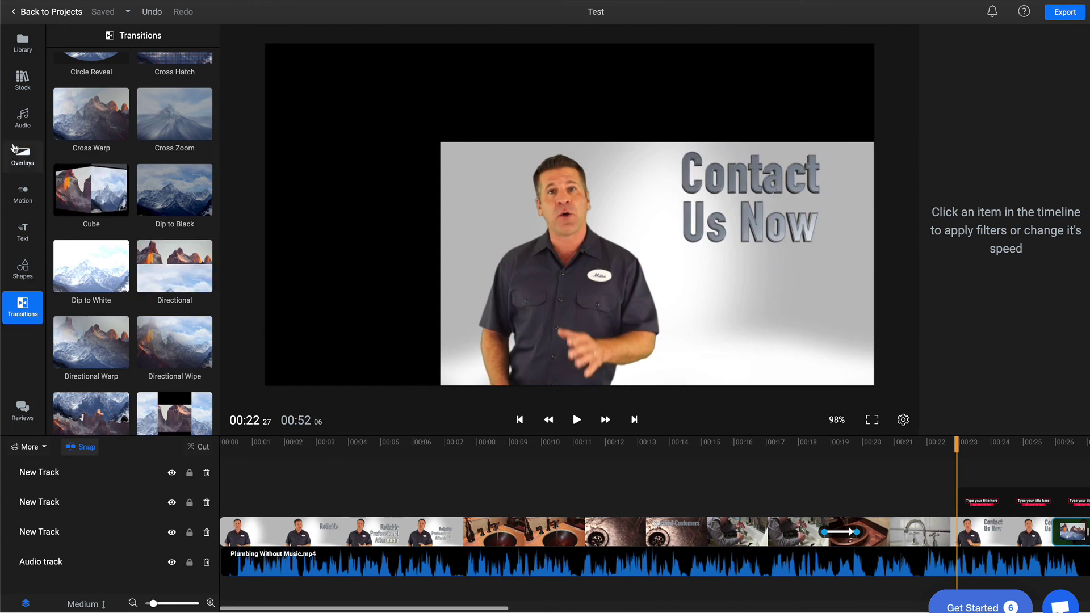
Browse the libraries of overlays, motion graphics and motion titles
left_click(22, 167)
left_click(24, 194)
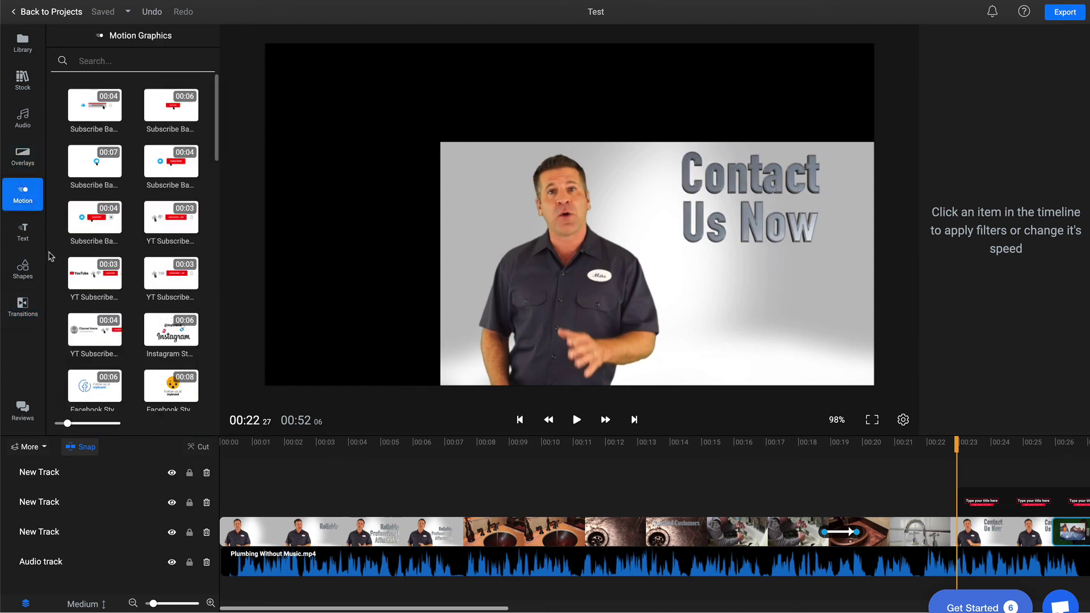
left_click(32, 237)
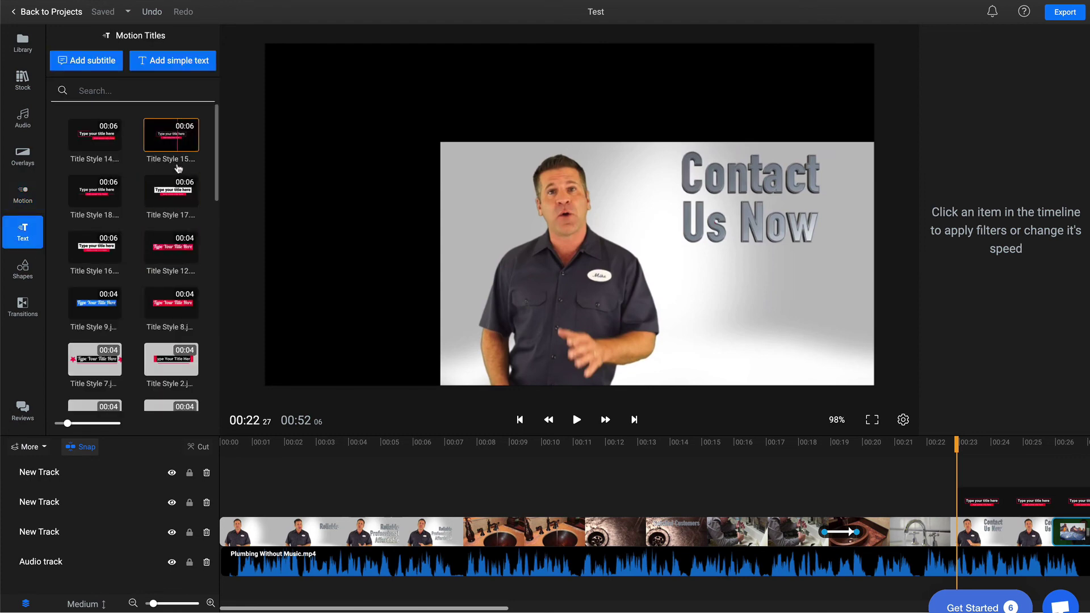